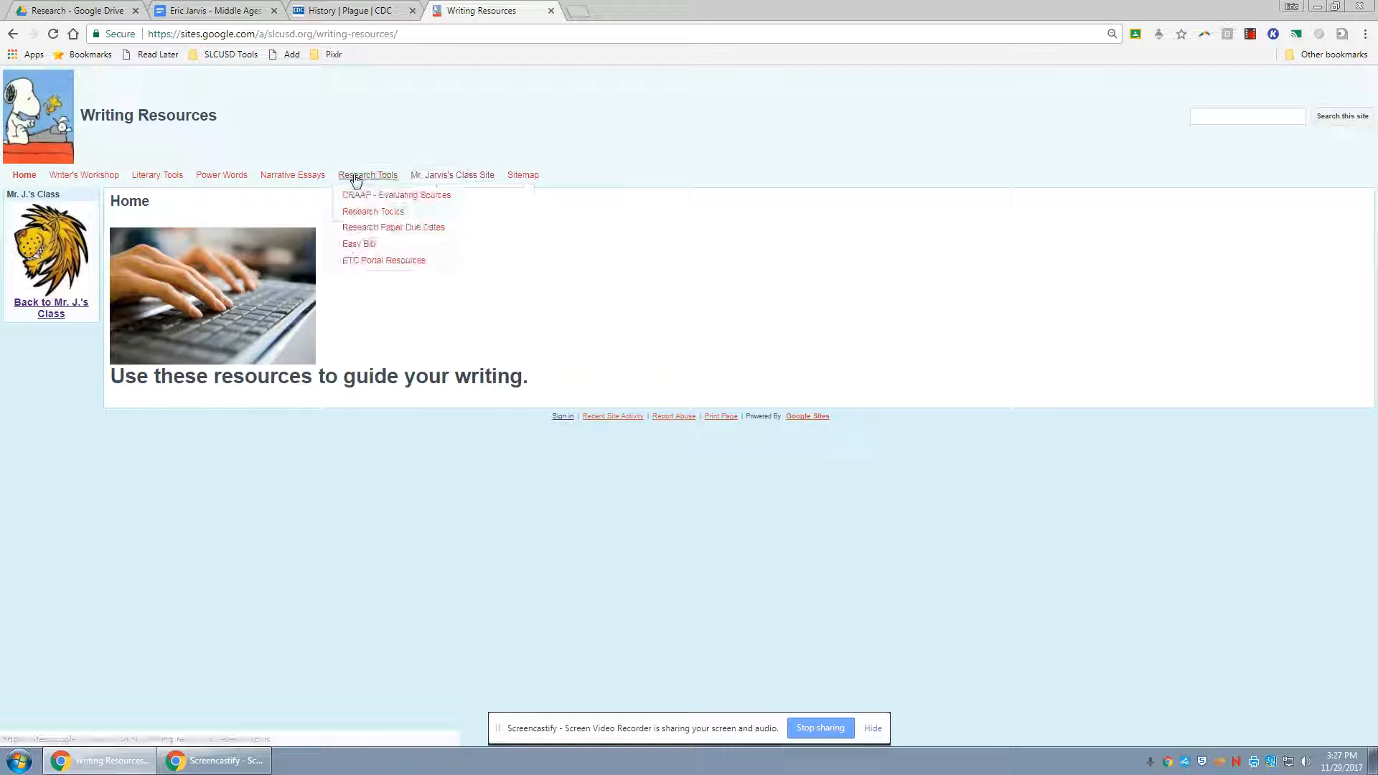
Open Easy Bib from the writing resources site and search its book citations for "World History Medieval to Early Modern Times"
left_click(359, 244)
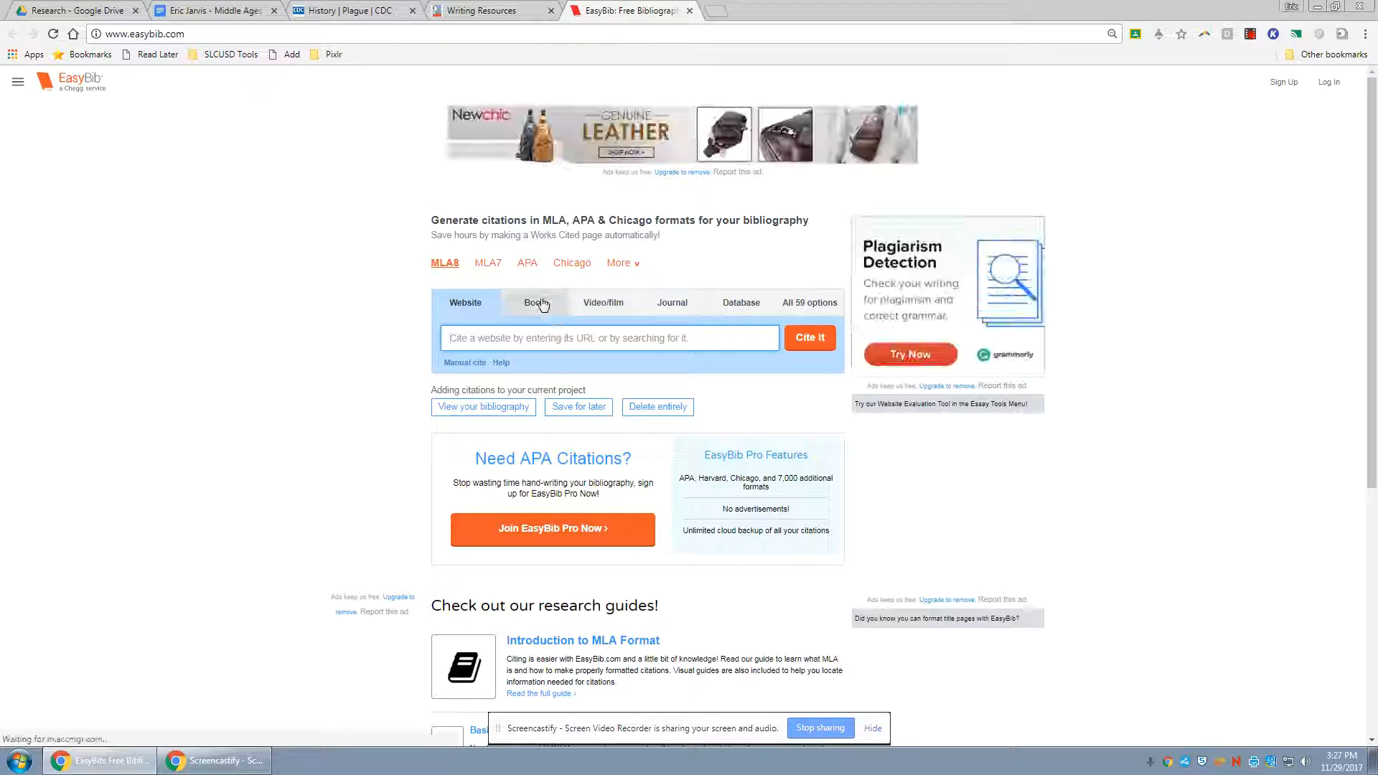
left_click(540, 308)
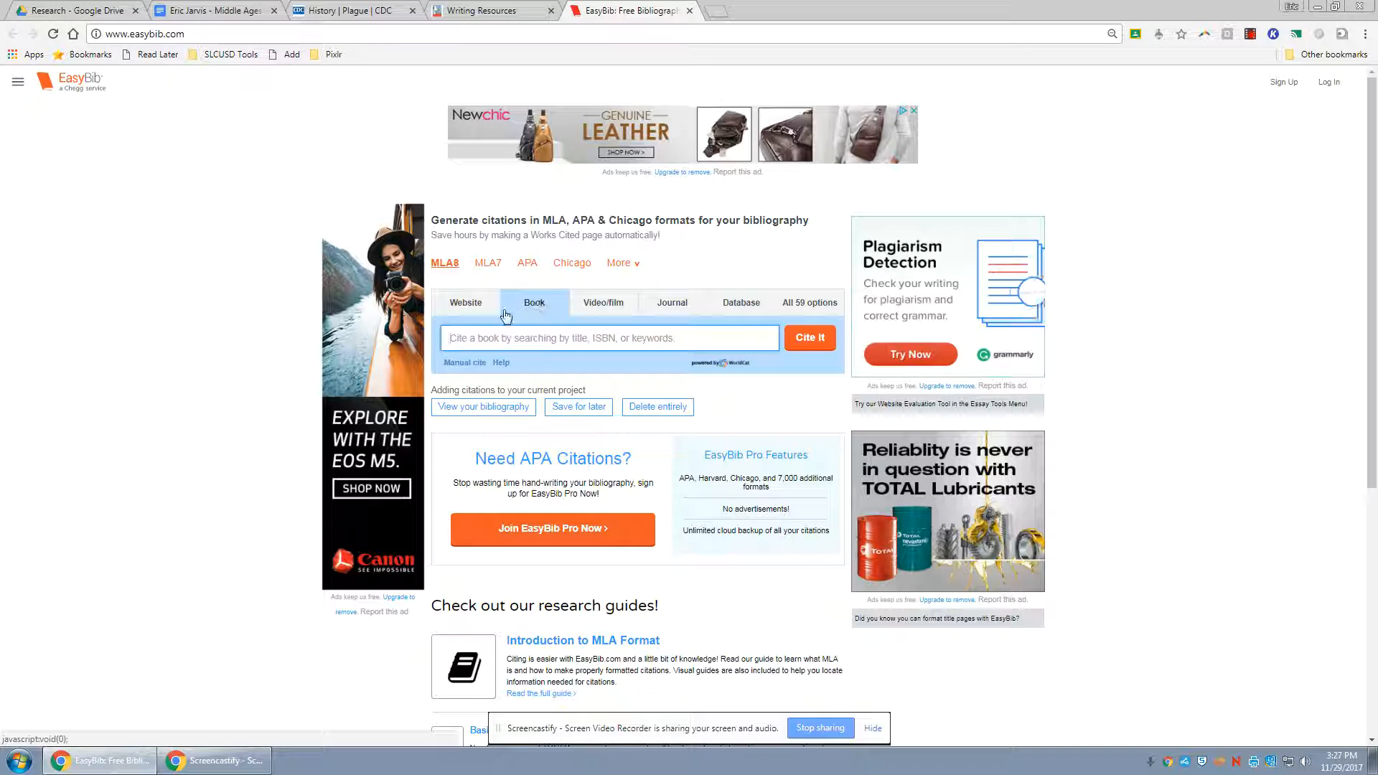
left_click(547, 340)
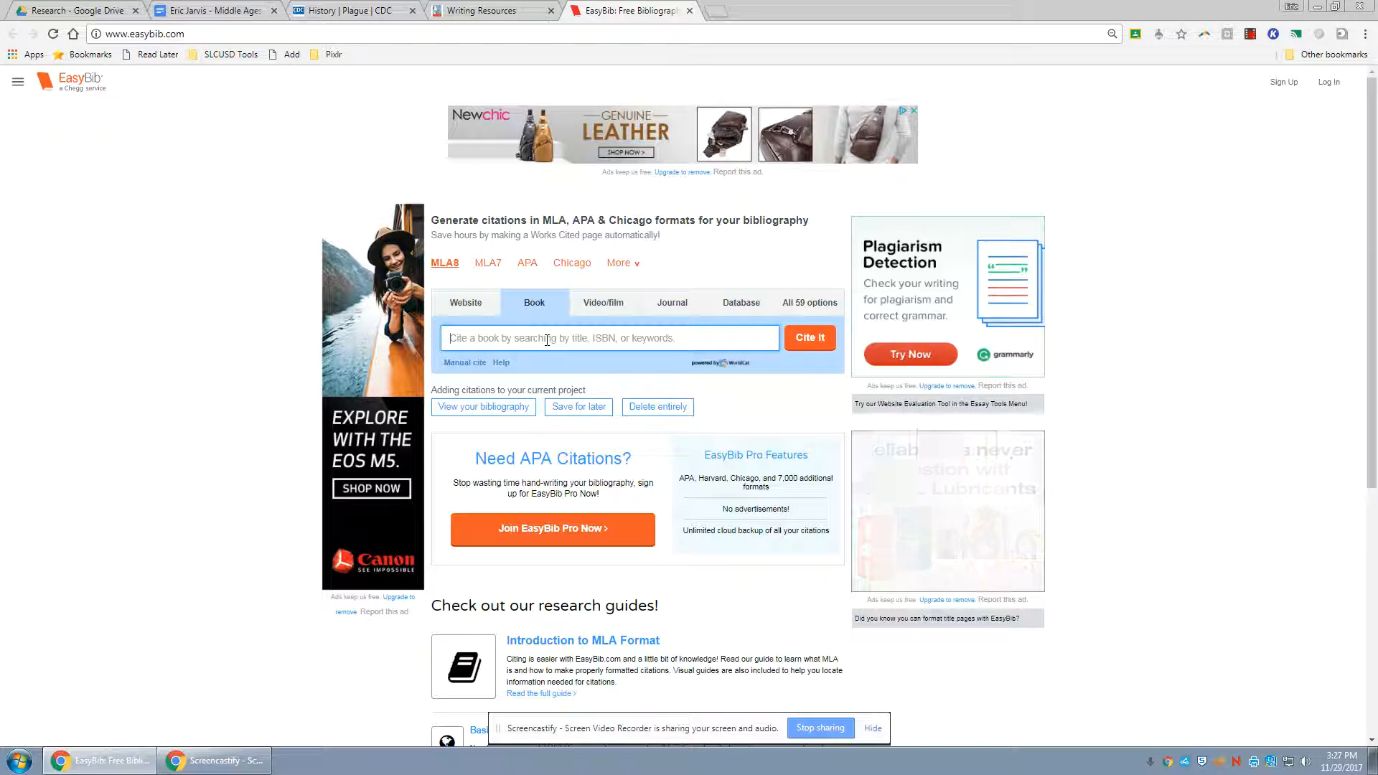
type("World History Medieval to Early Modern Times")
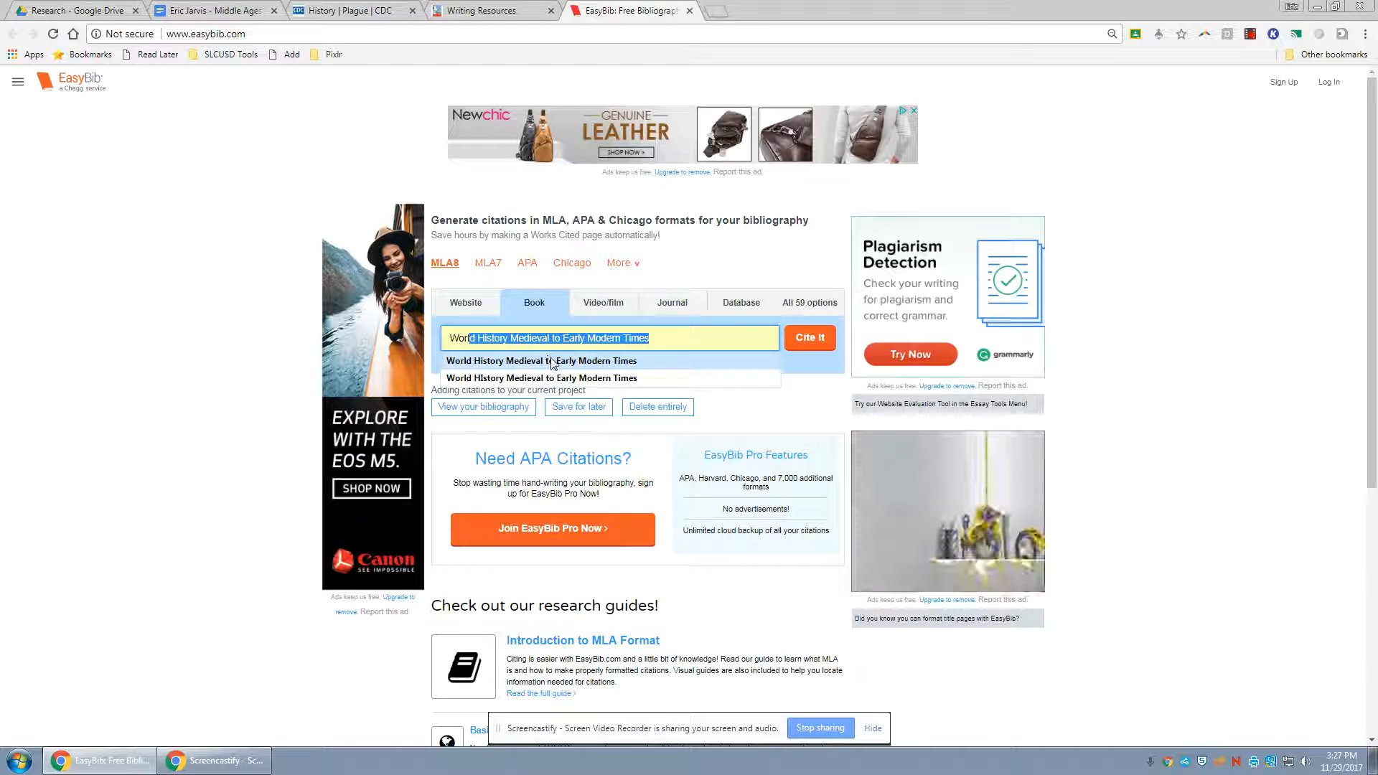
left_click(555, 369)
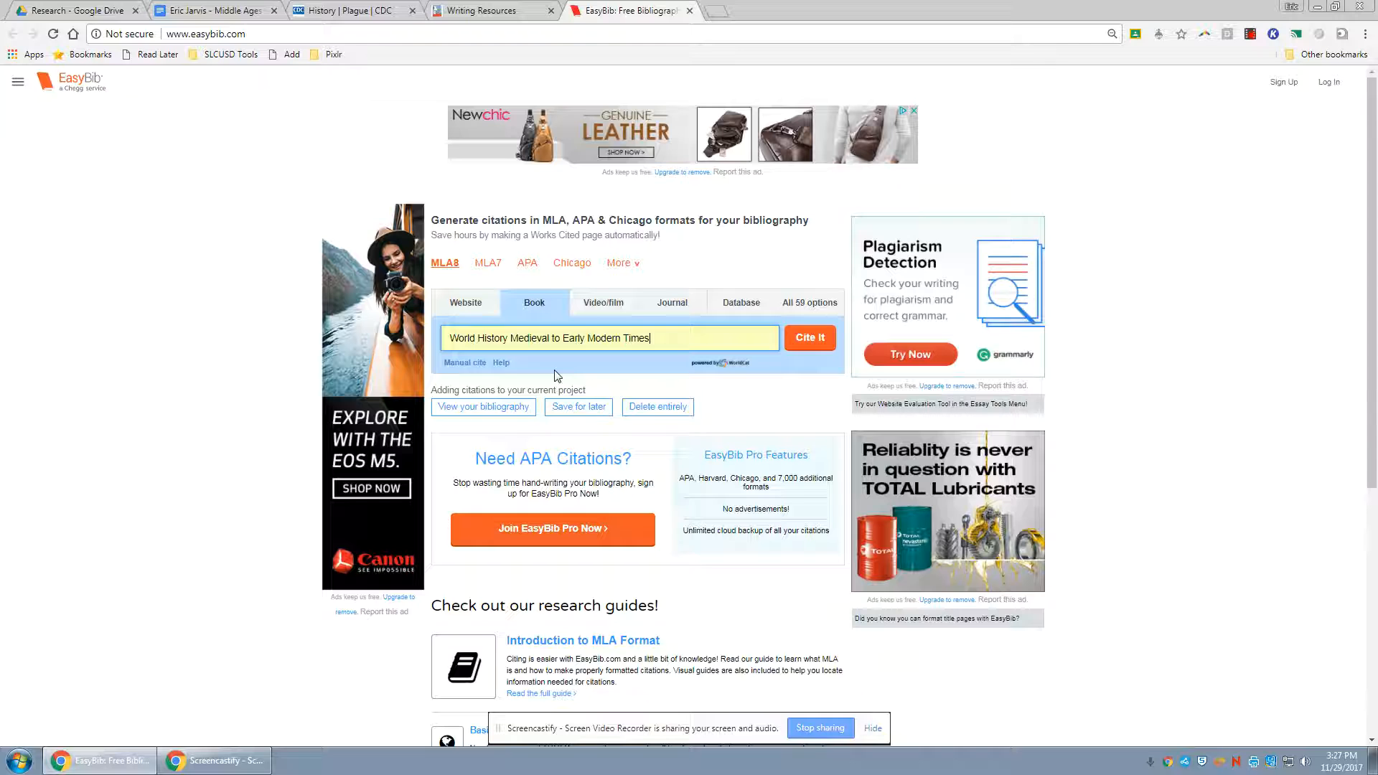
left_click(806, 346)
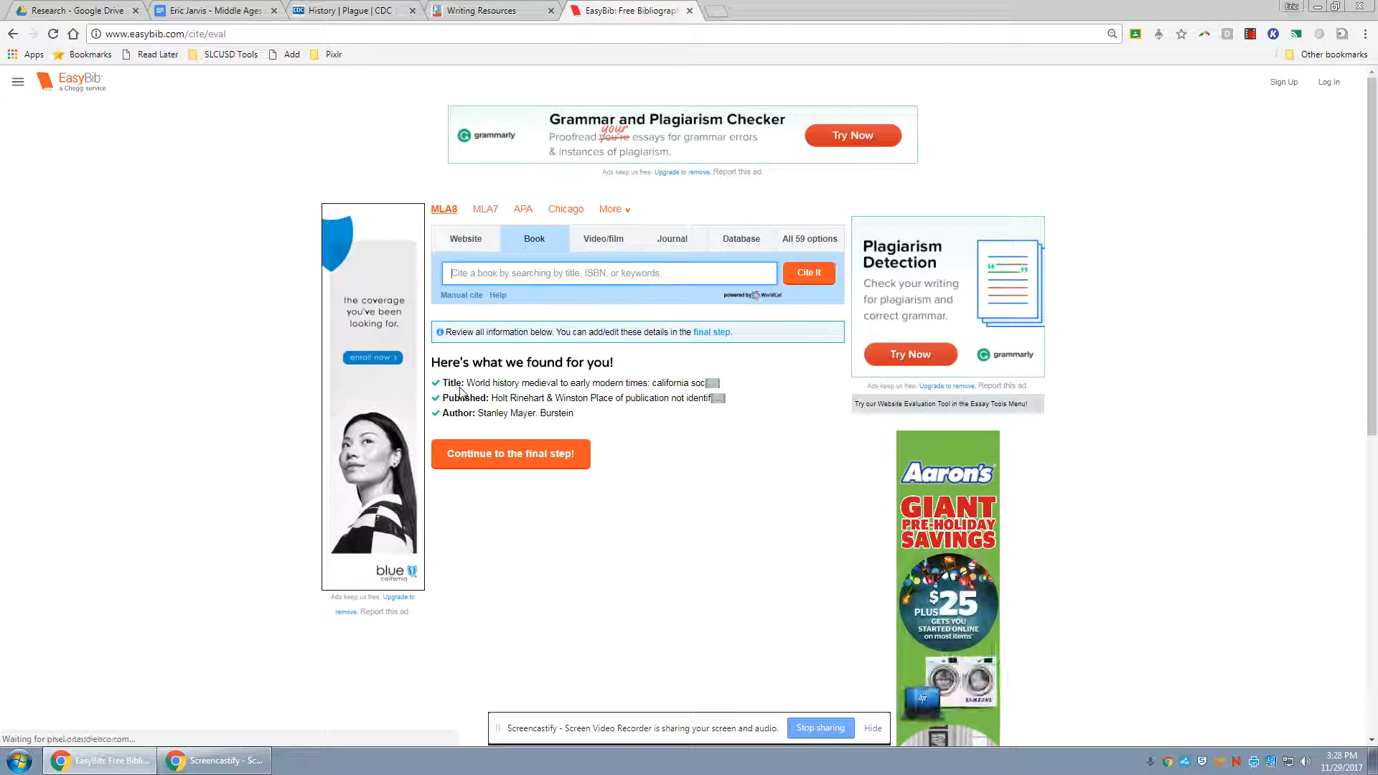
Continue to the final step of the book citation and add a second author with the co-author's first and last name
left_click(488, 455)
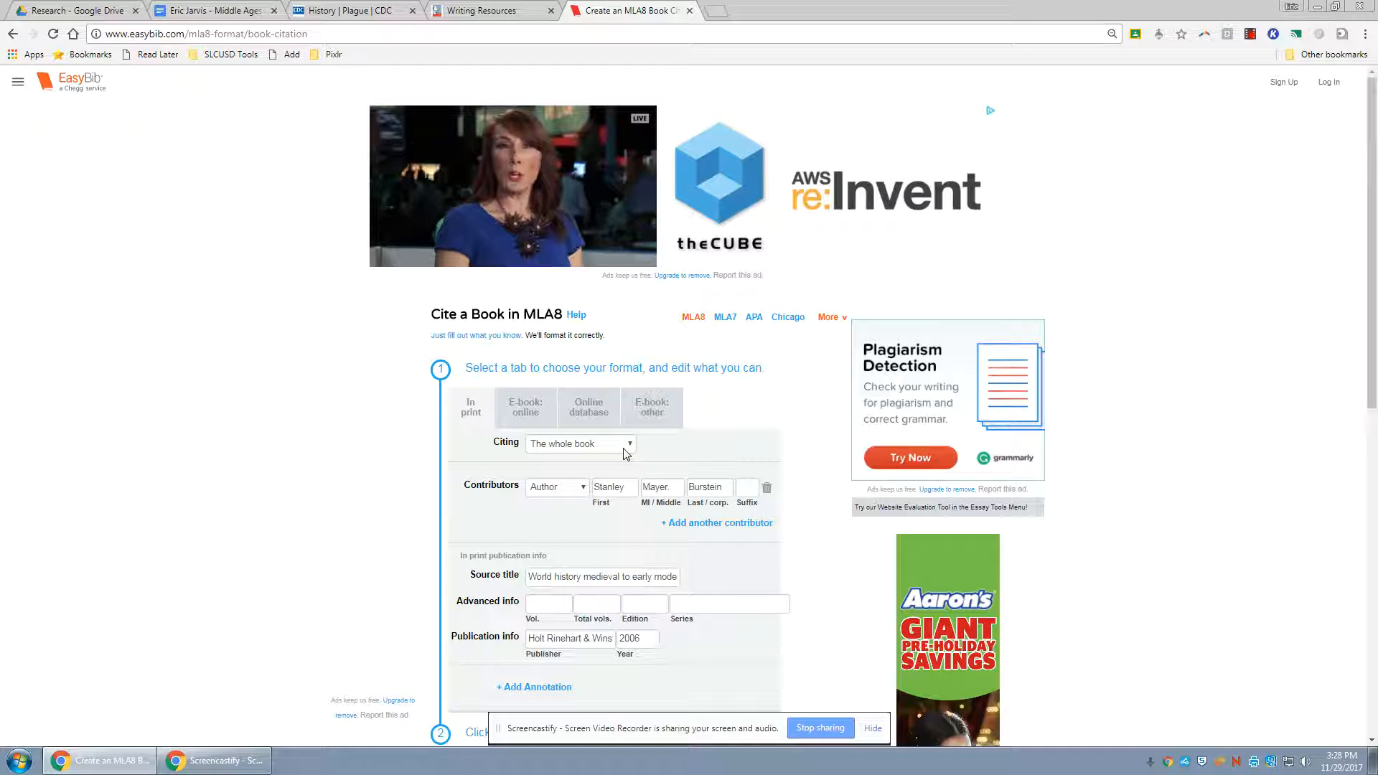
left_click(732, 524)
type("Ric")
key("Down")
key("Tab")
key("Tab")
type("Sh")
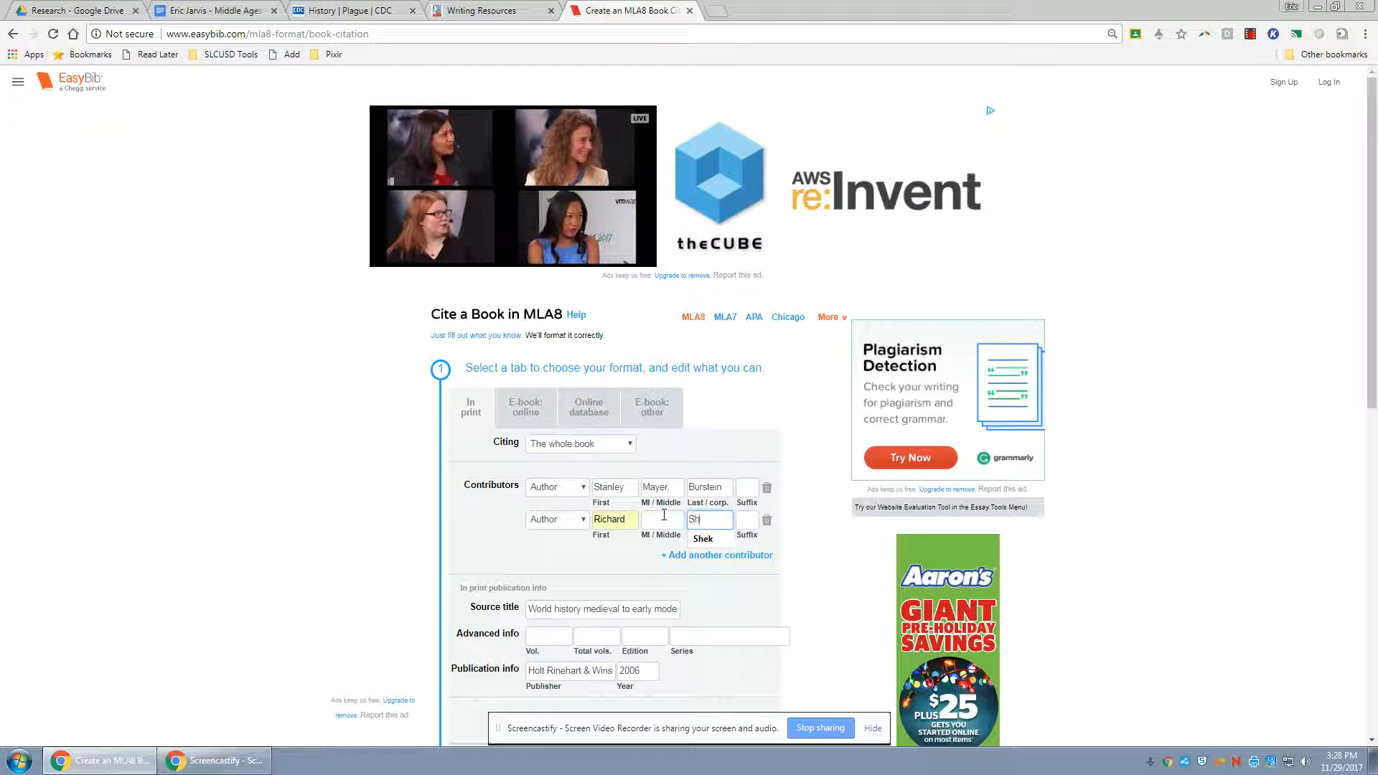
left_click(619, 591)
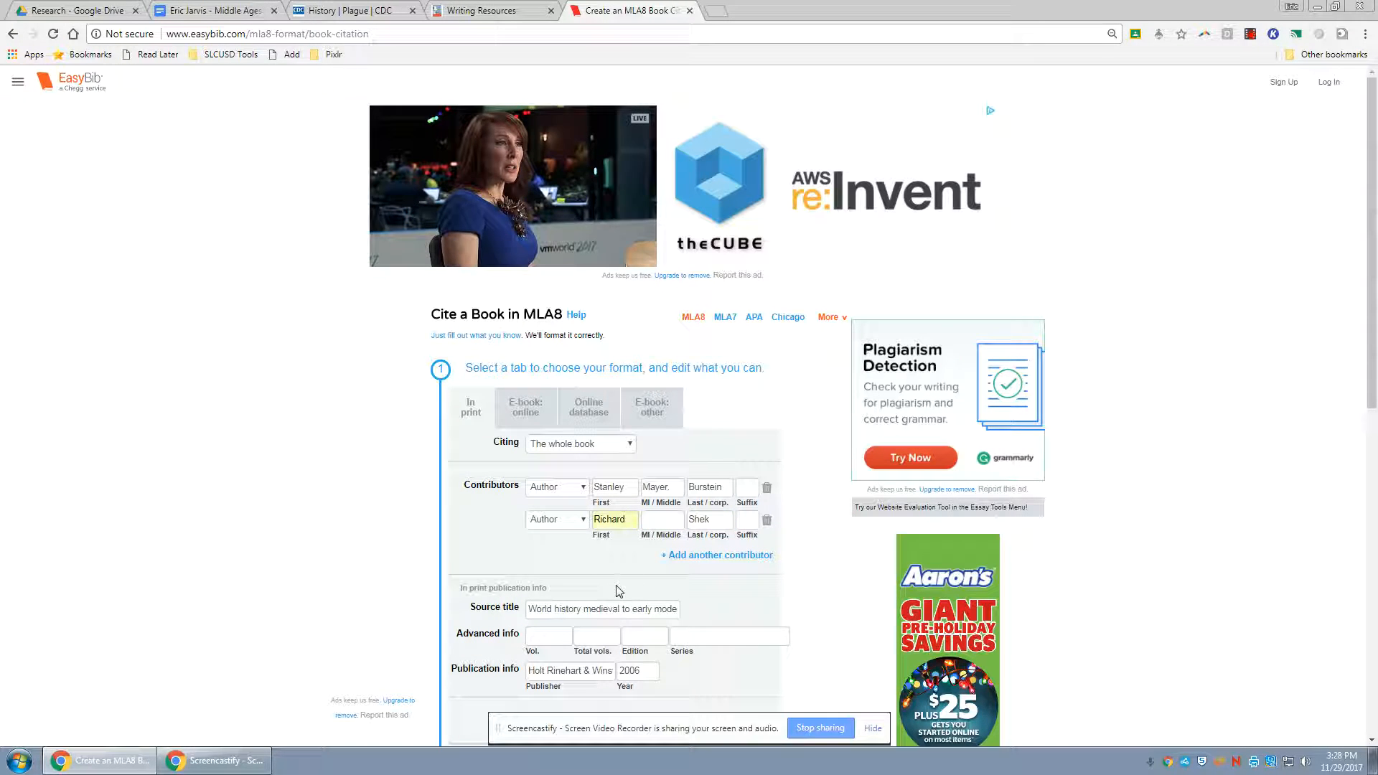
Change the citation to cite a chapter or section and title it "Later Middle Ages"
left_click(592, 443)
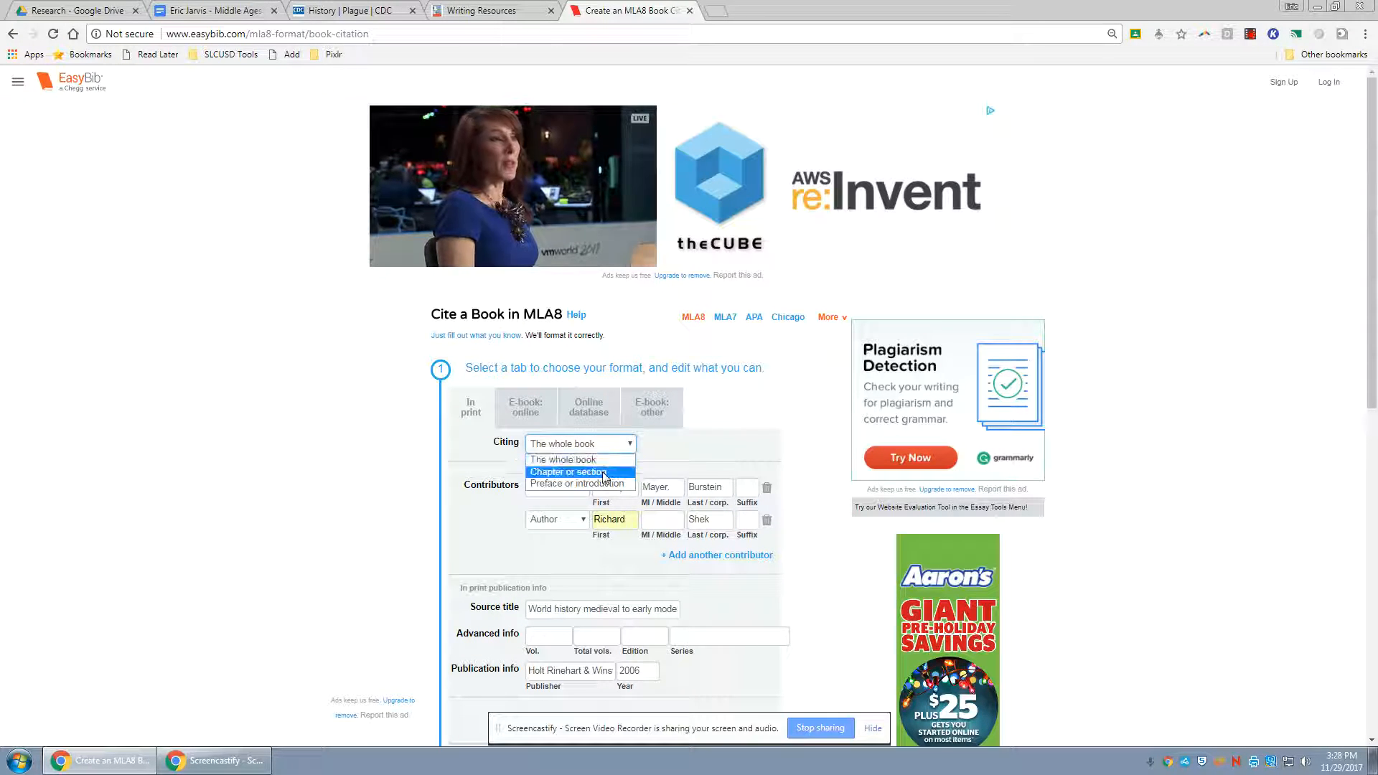
left_click(604, 474)
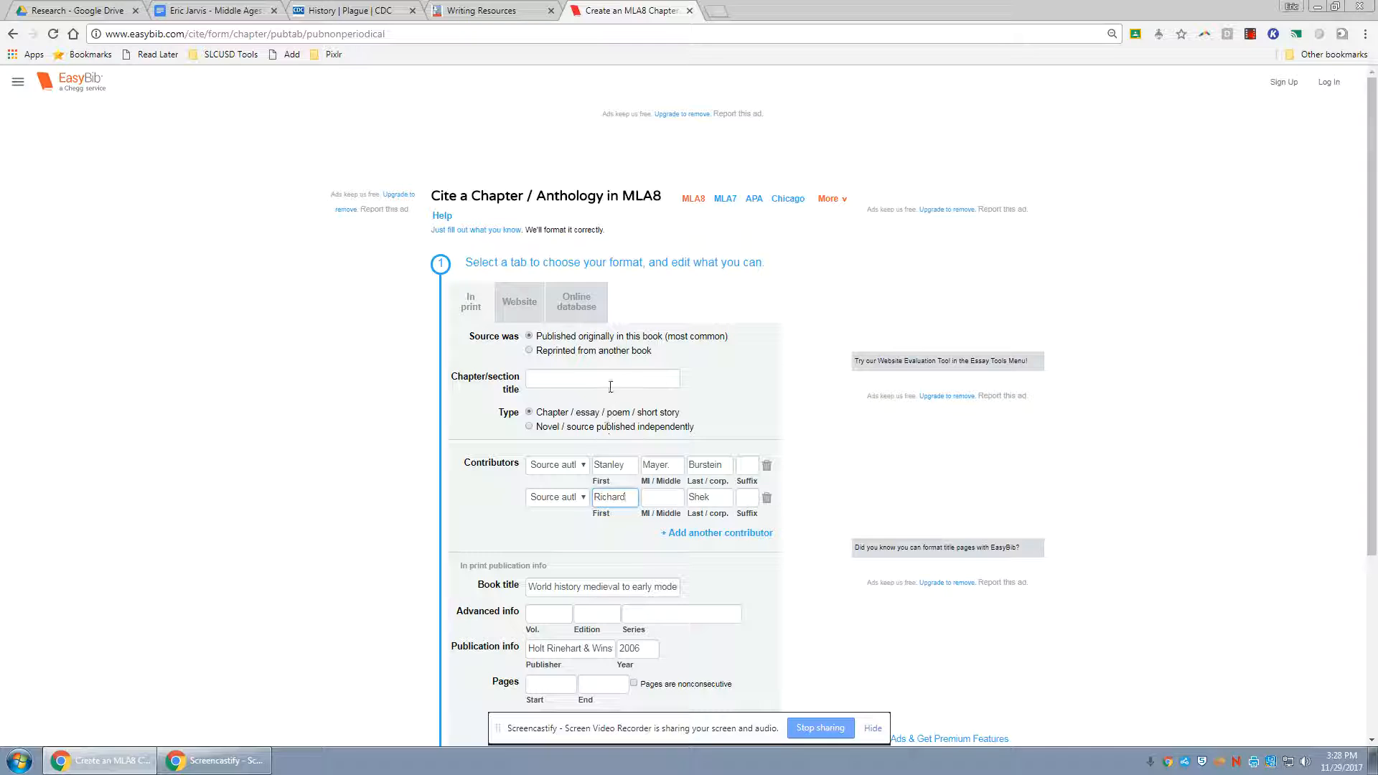
type("Late")
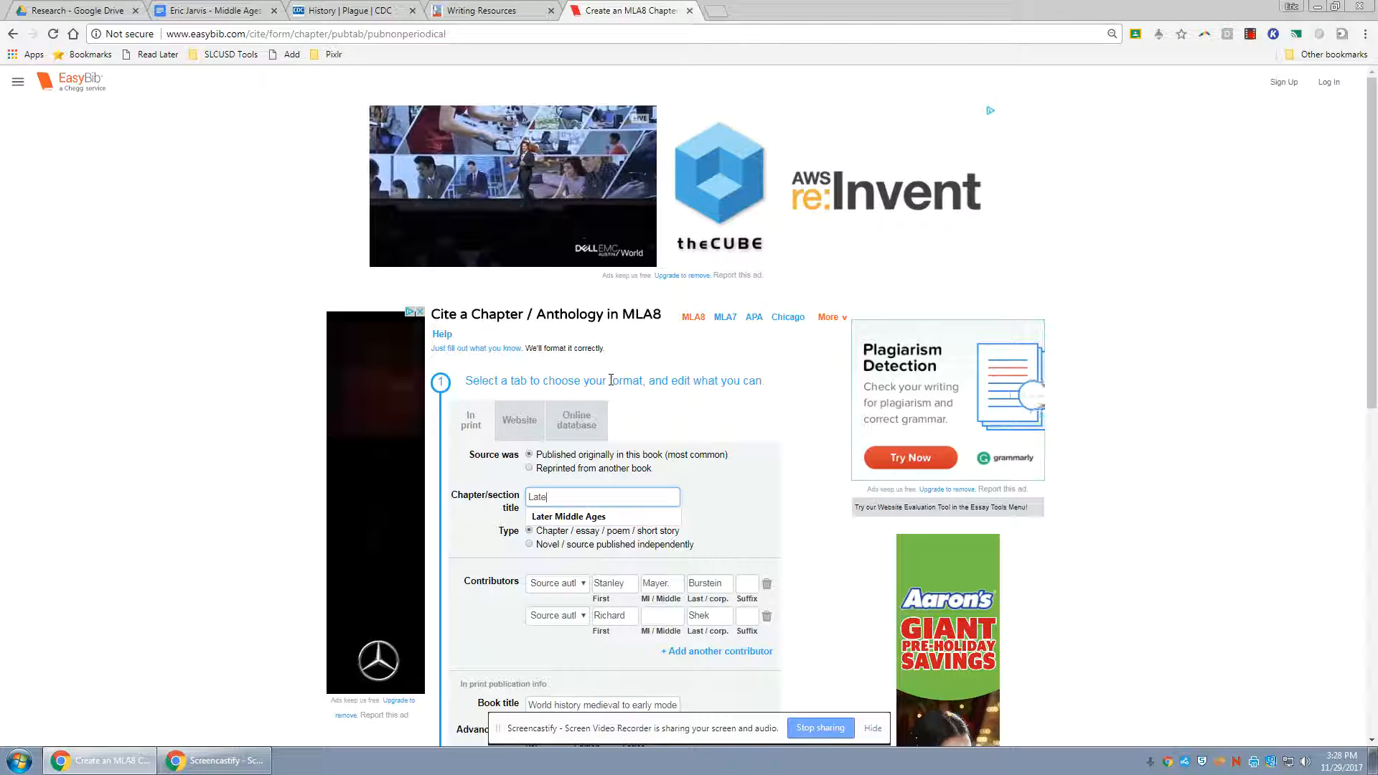
key("Down")
key("Return")
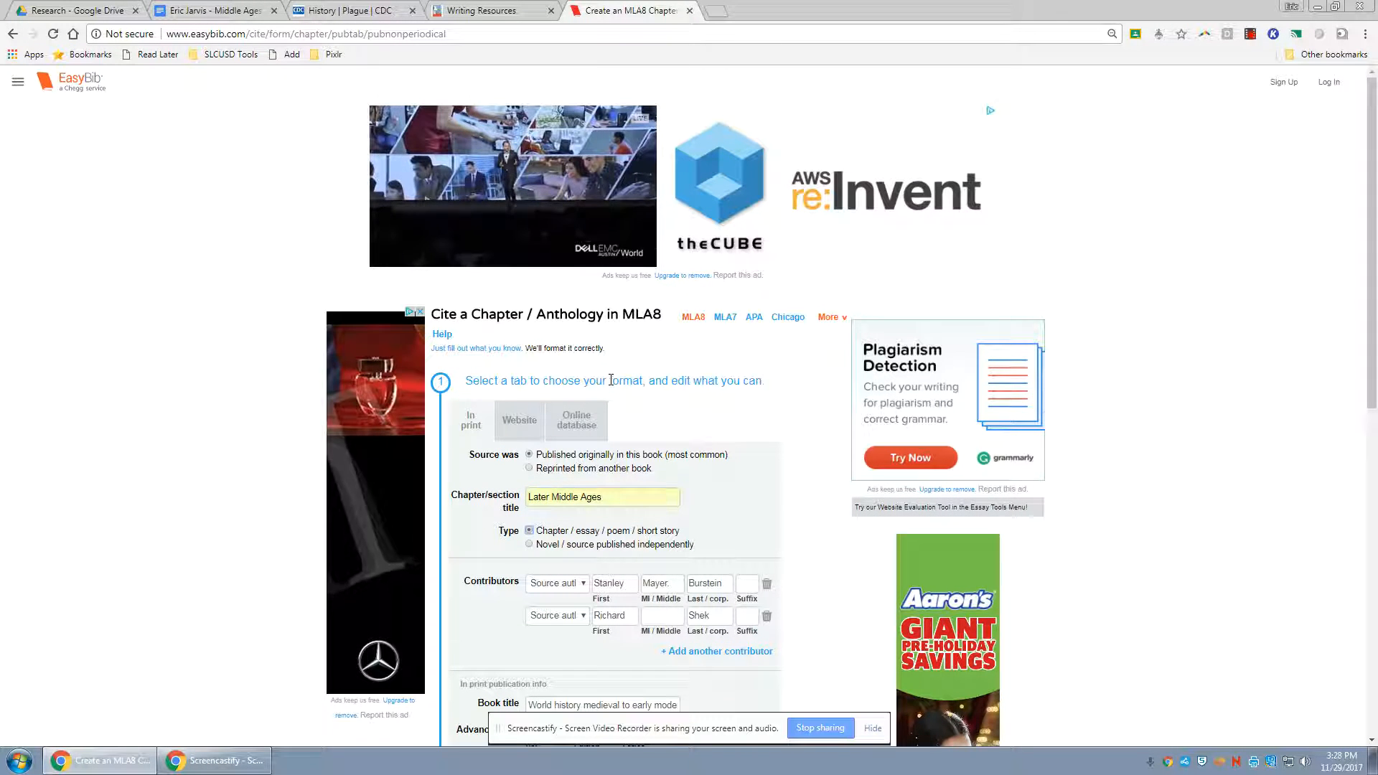
Set the chapter's page range to start at 256 and end at 287
scroll(638, 488, "down", 3)
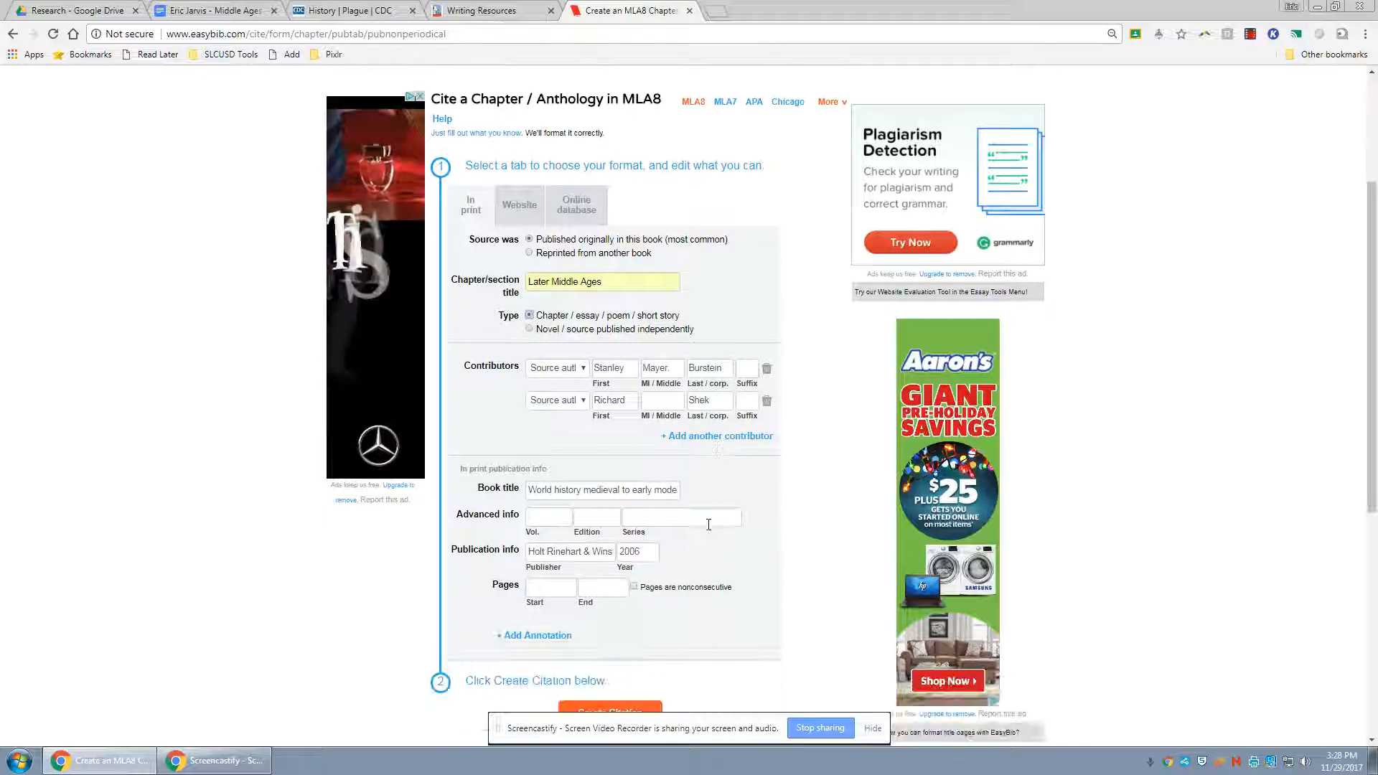
left_click(558, 590)
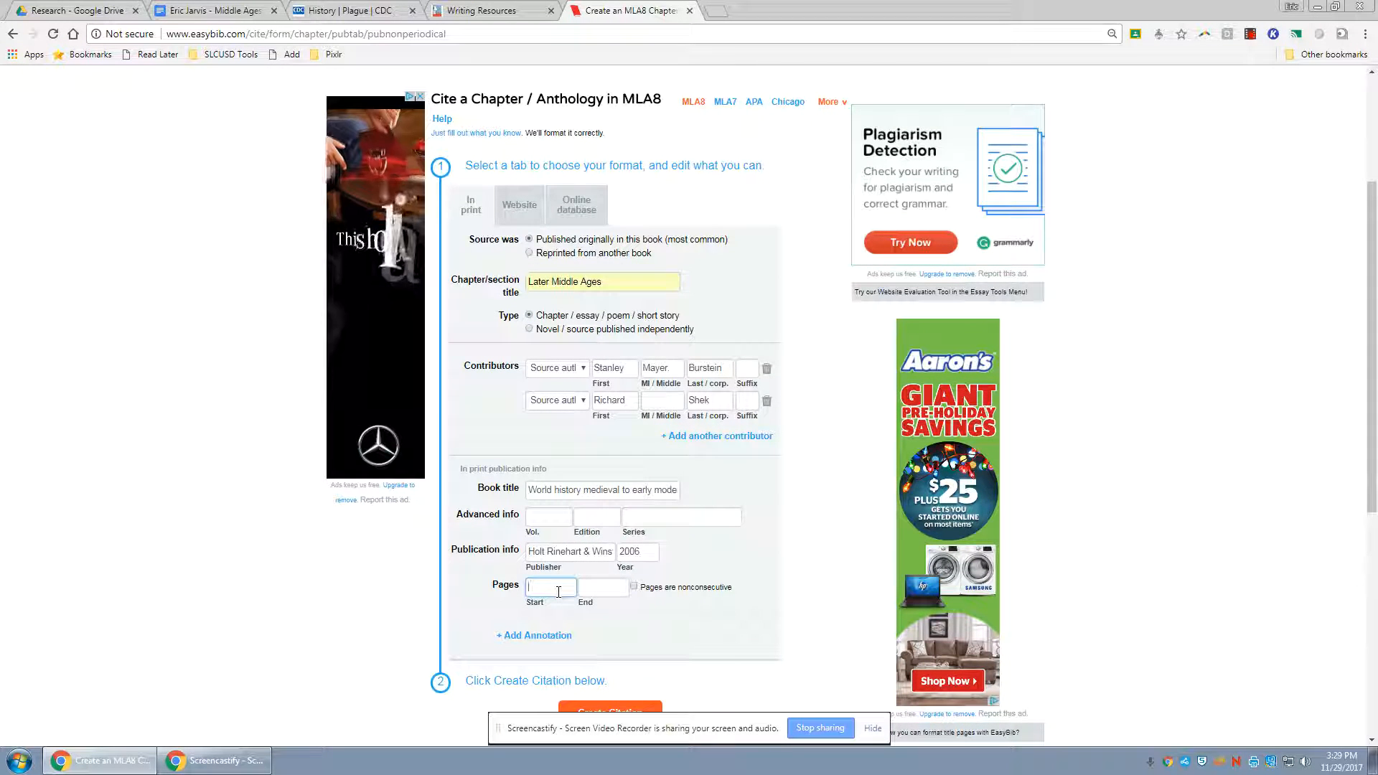
type("256")
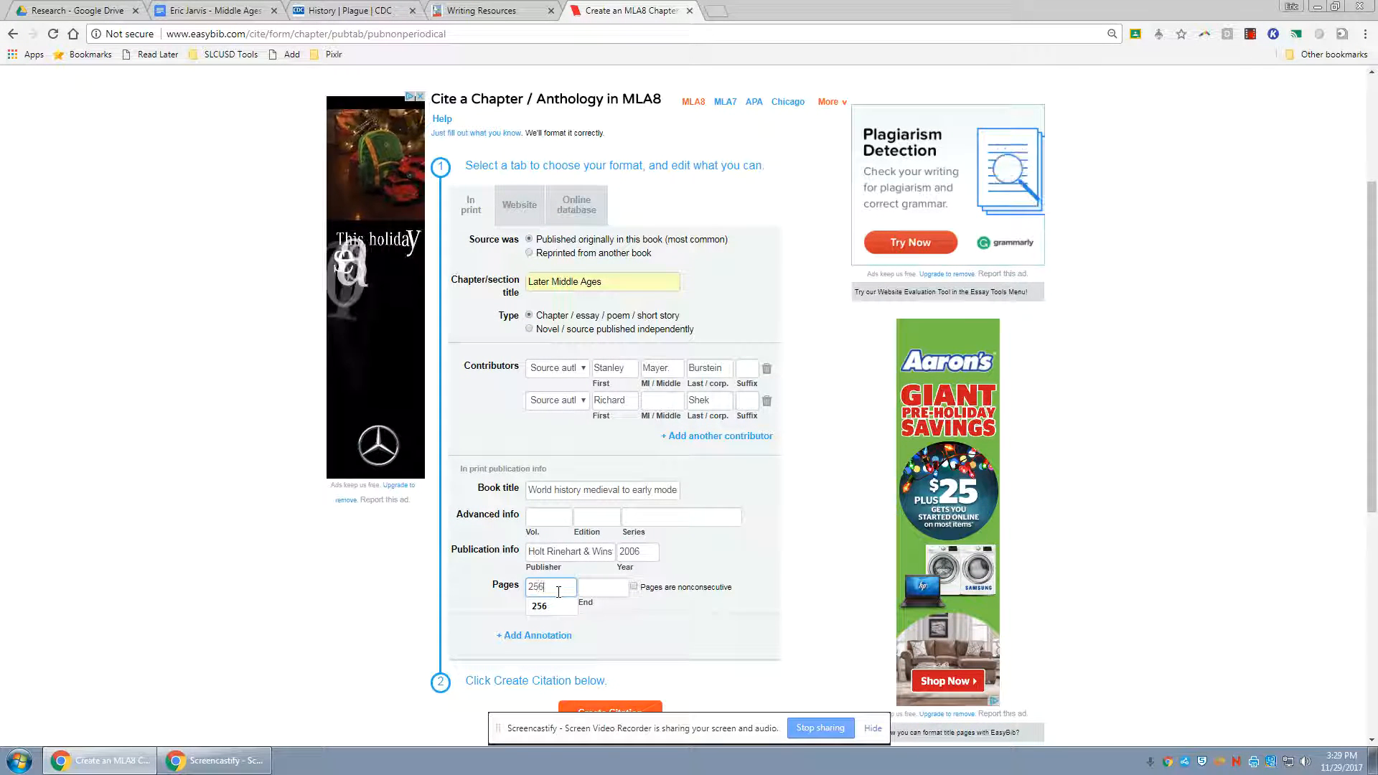
left_click(595, 590)
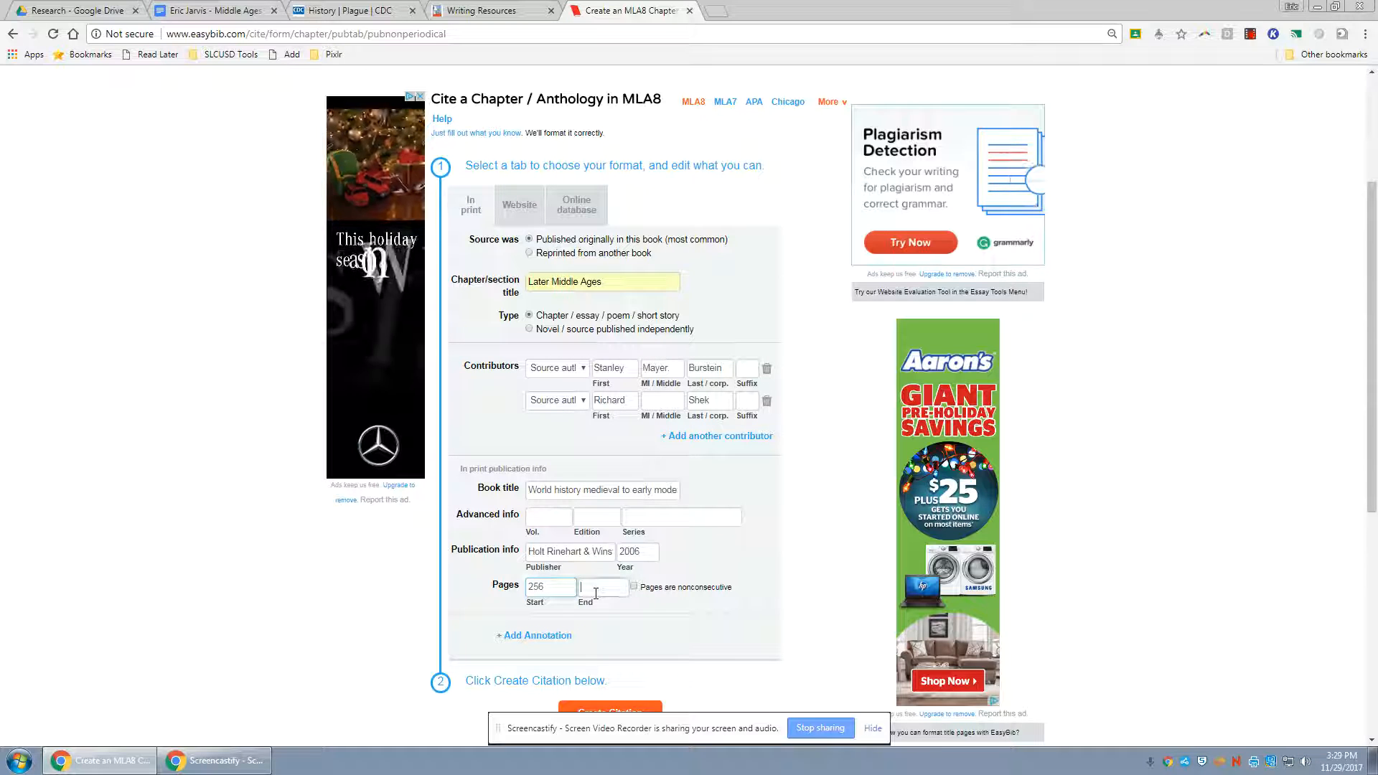
type("287")
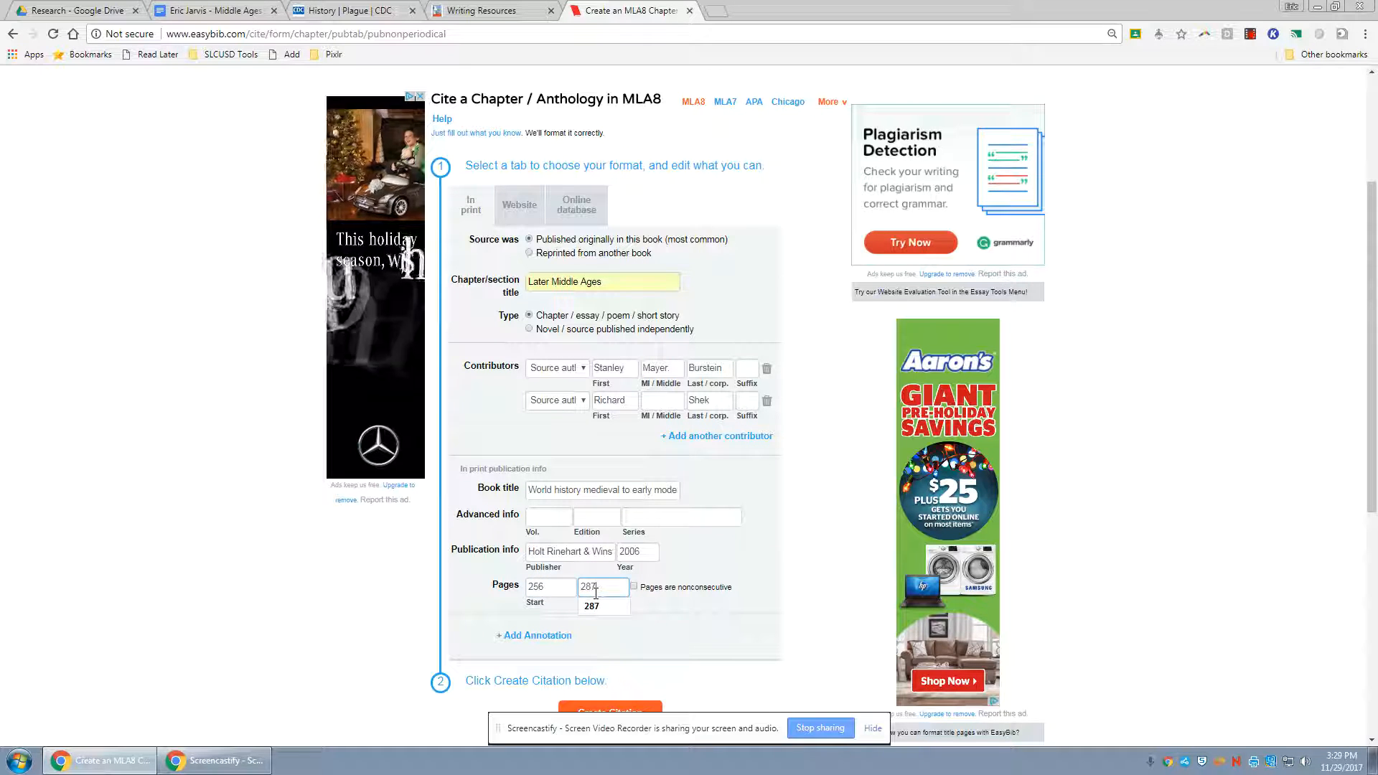
left_click(655, 608)
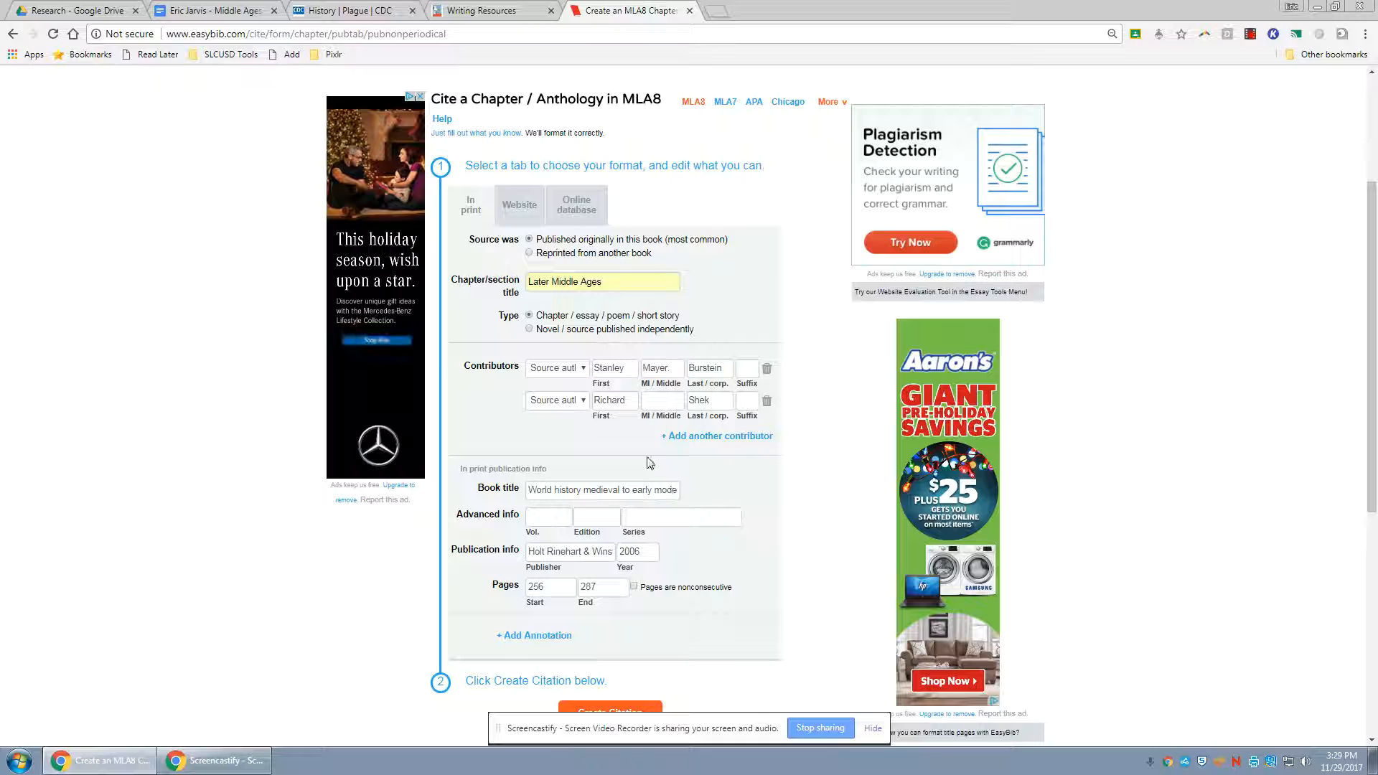
Create the chapter citation and copy its full text
scroll(609, 403, "down", 1)
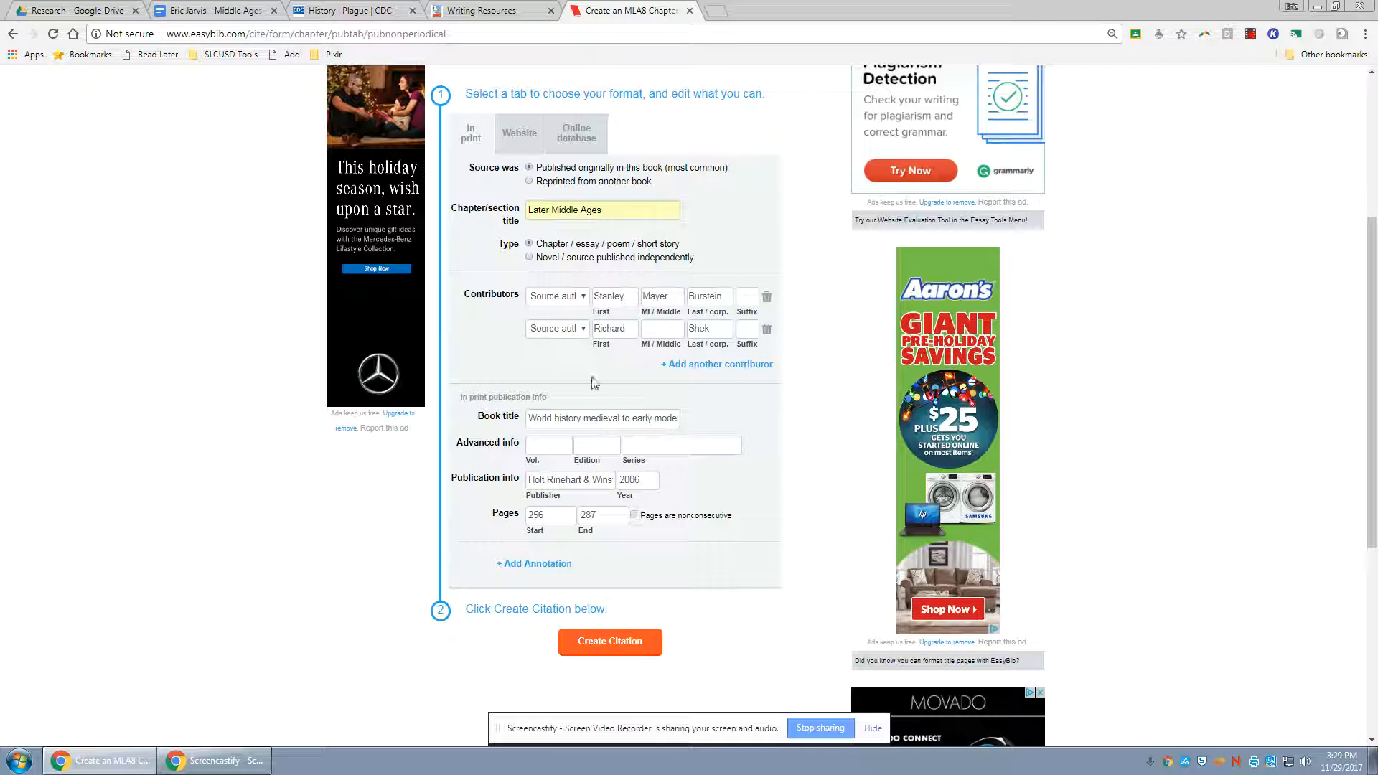
left_click(643, 649)
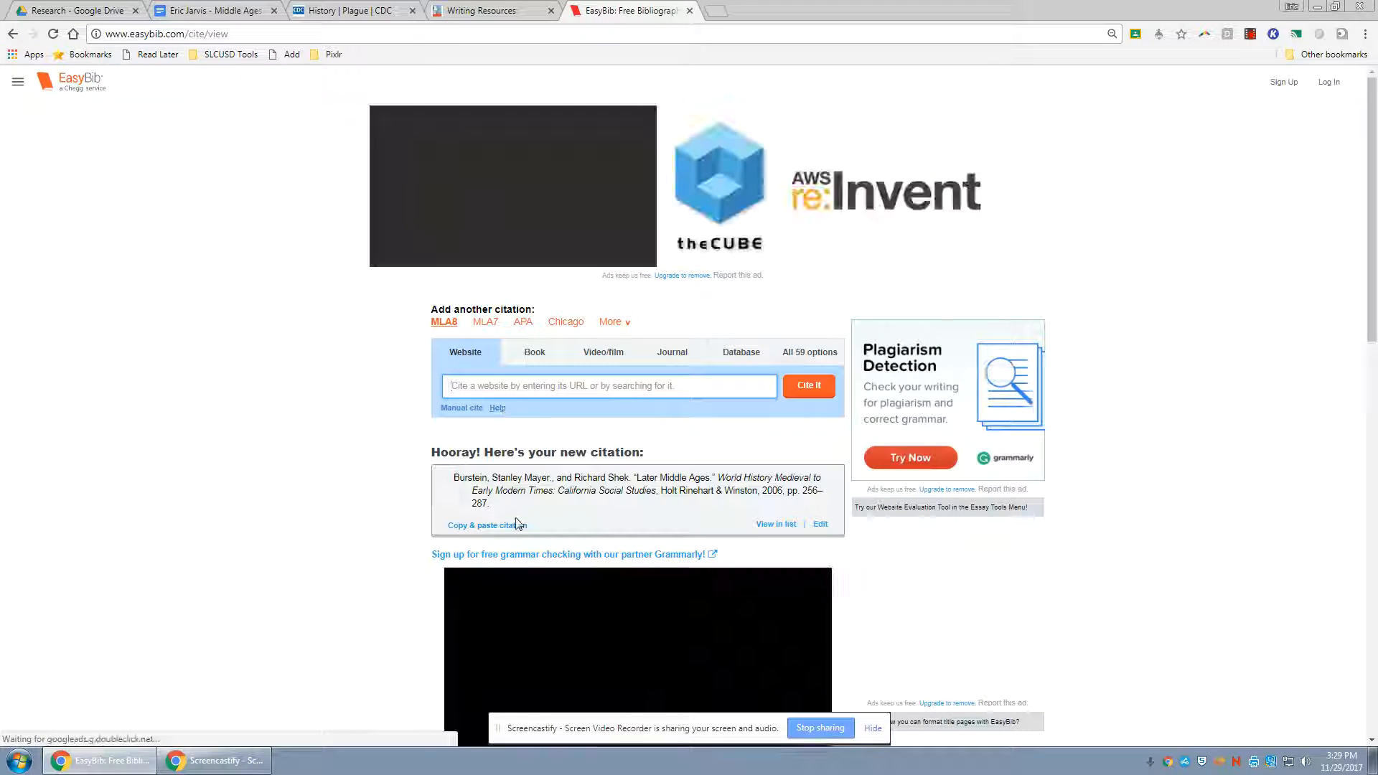
left_click(517, 527)
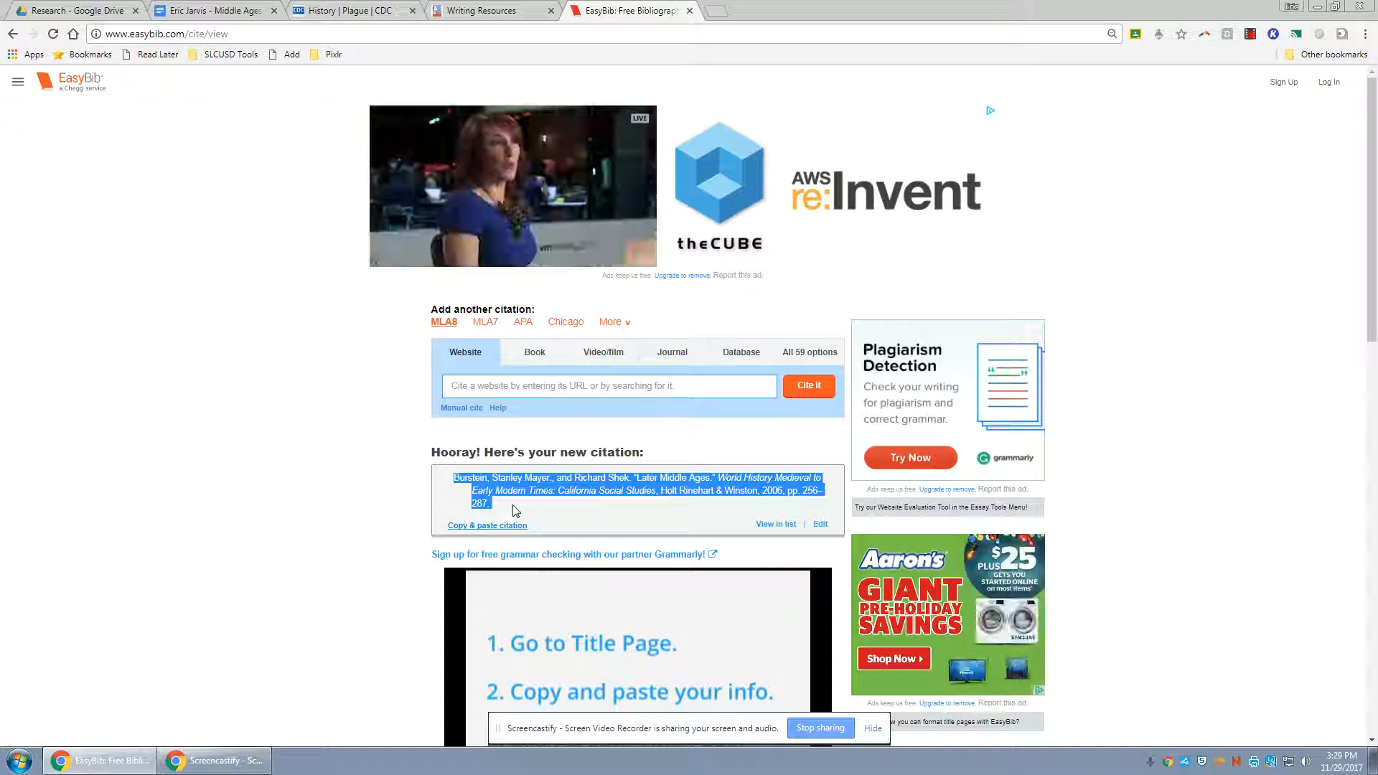
right_click(528, 484)
left_click(549, 495)
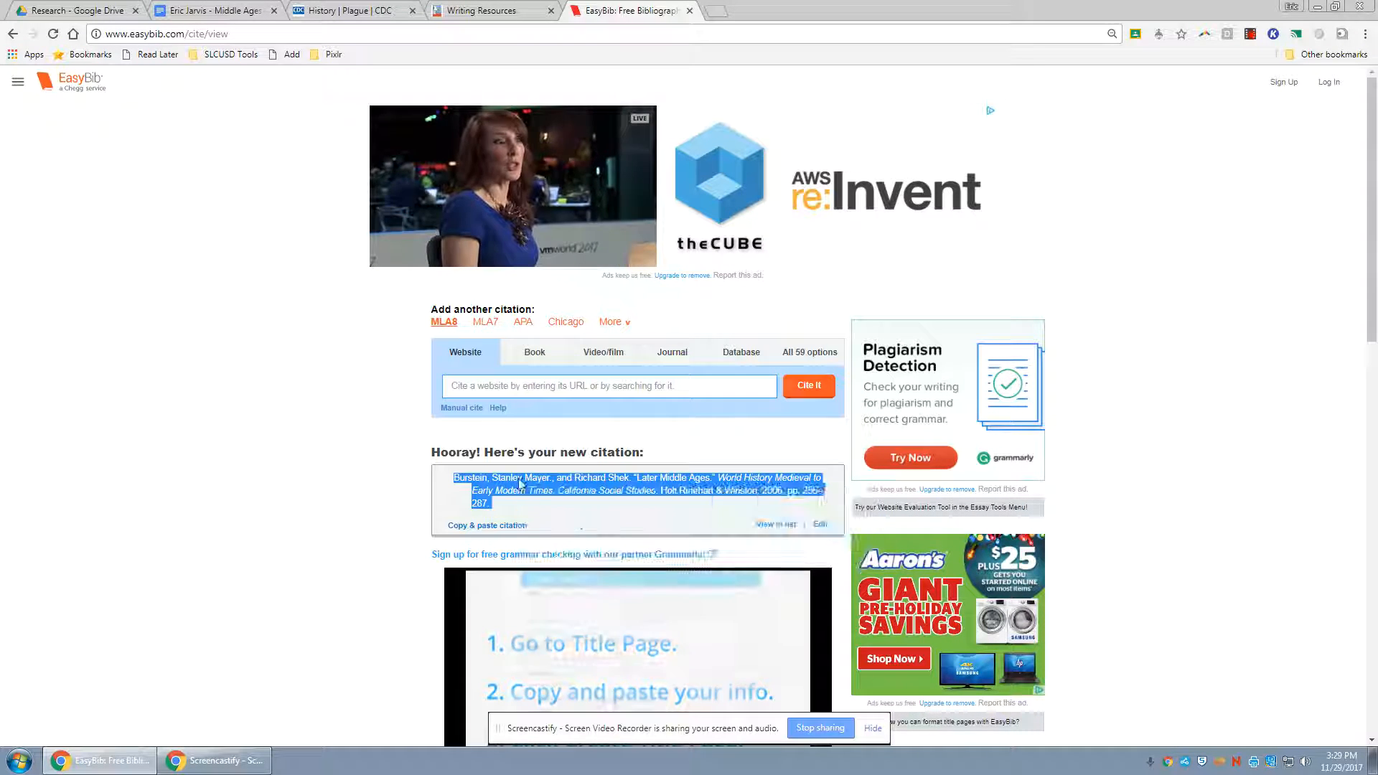
Switch to the Middle Ages Research Paper II document and paste the citation below the Annotated Bibliography heading
left_click(482, 10)
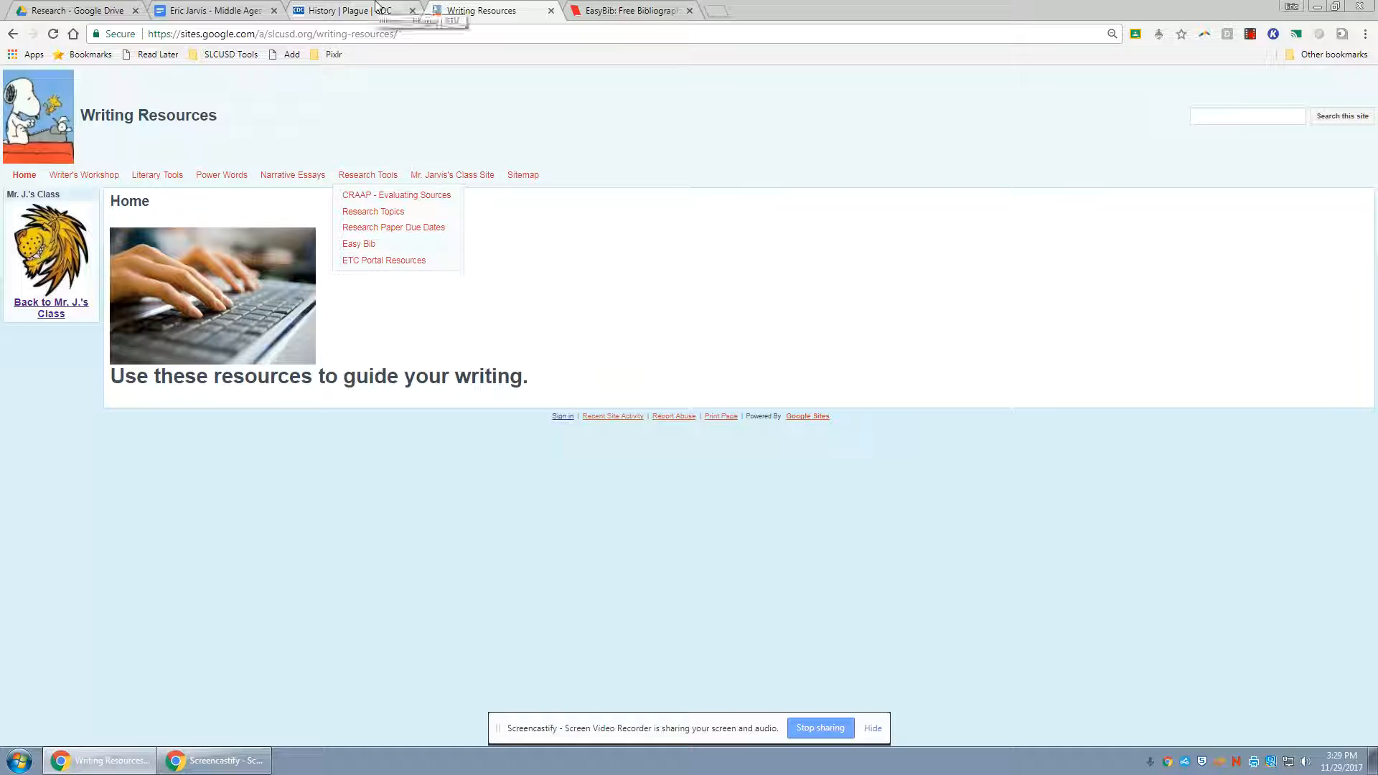
left_click(208, 10)
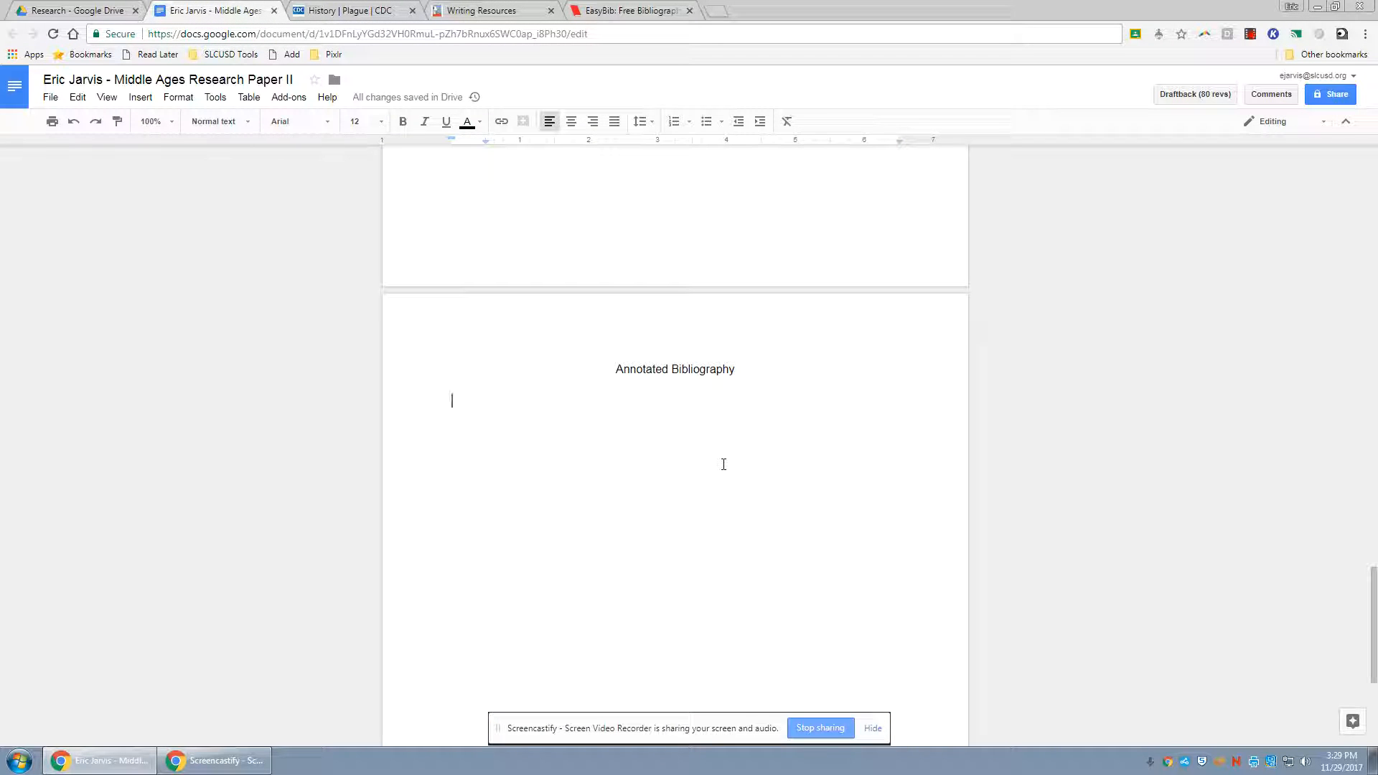
key("ctrl+v")
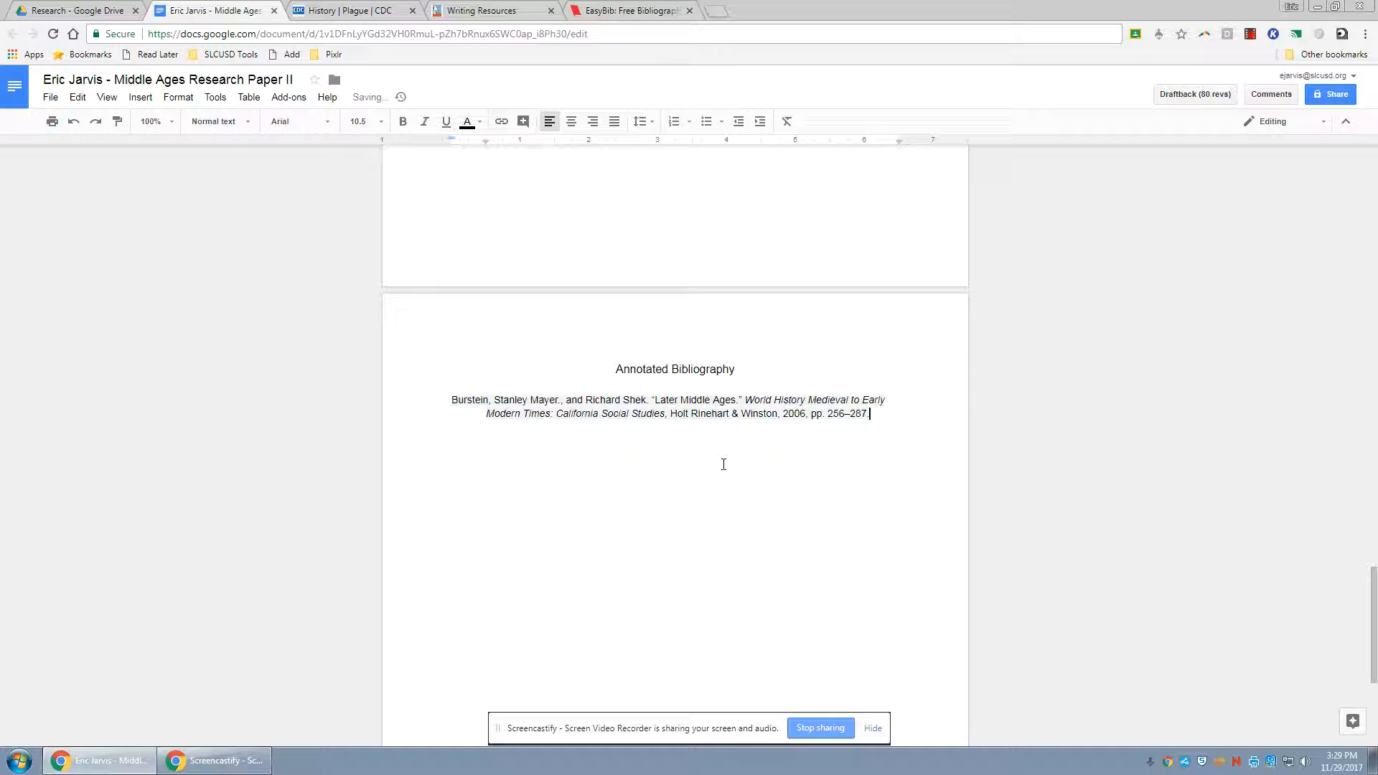
Select the pasted citation and set its highlight color to None
triple_click(759, 409)
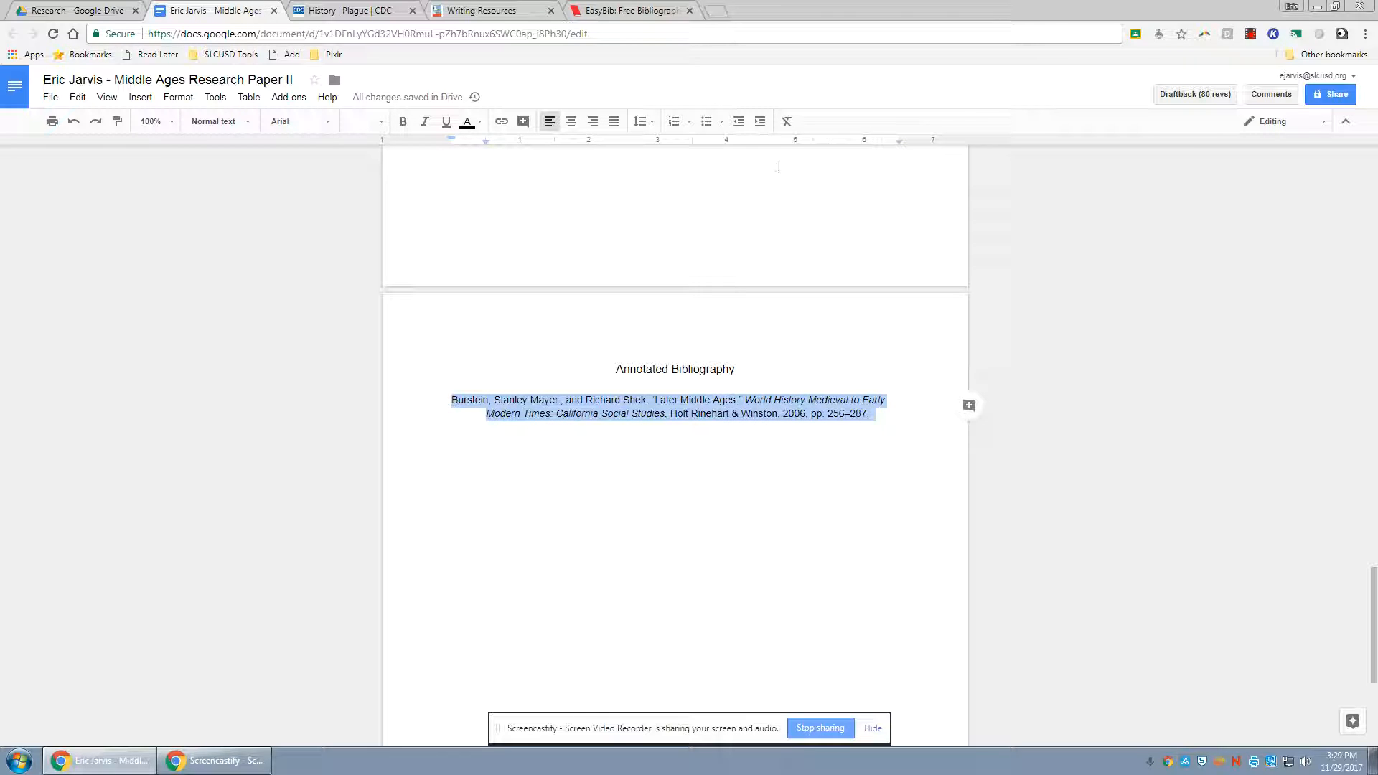
left_click(482, 124)
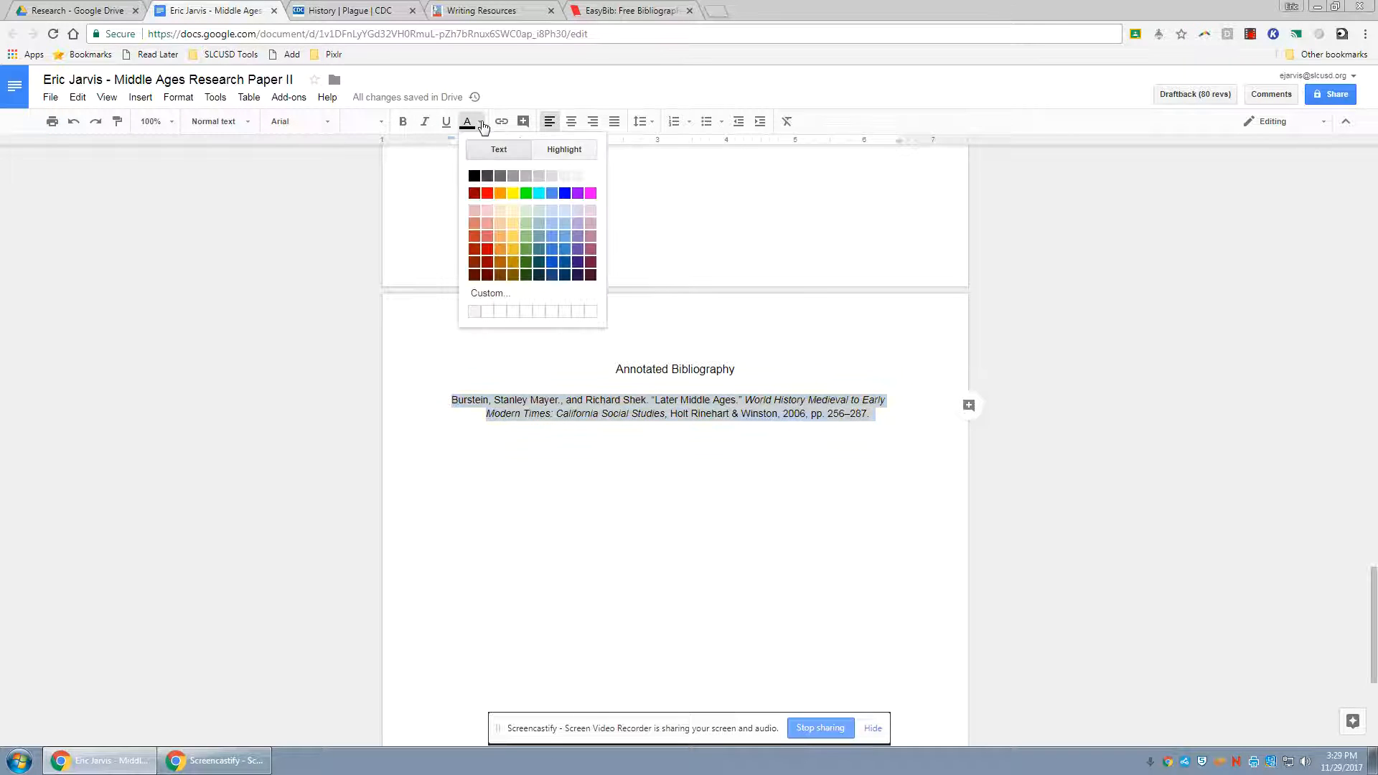
left_click(566, 151)
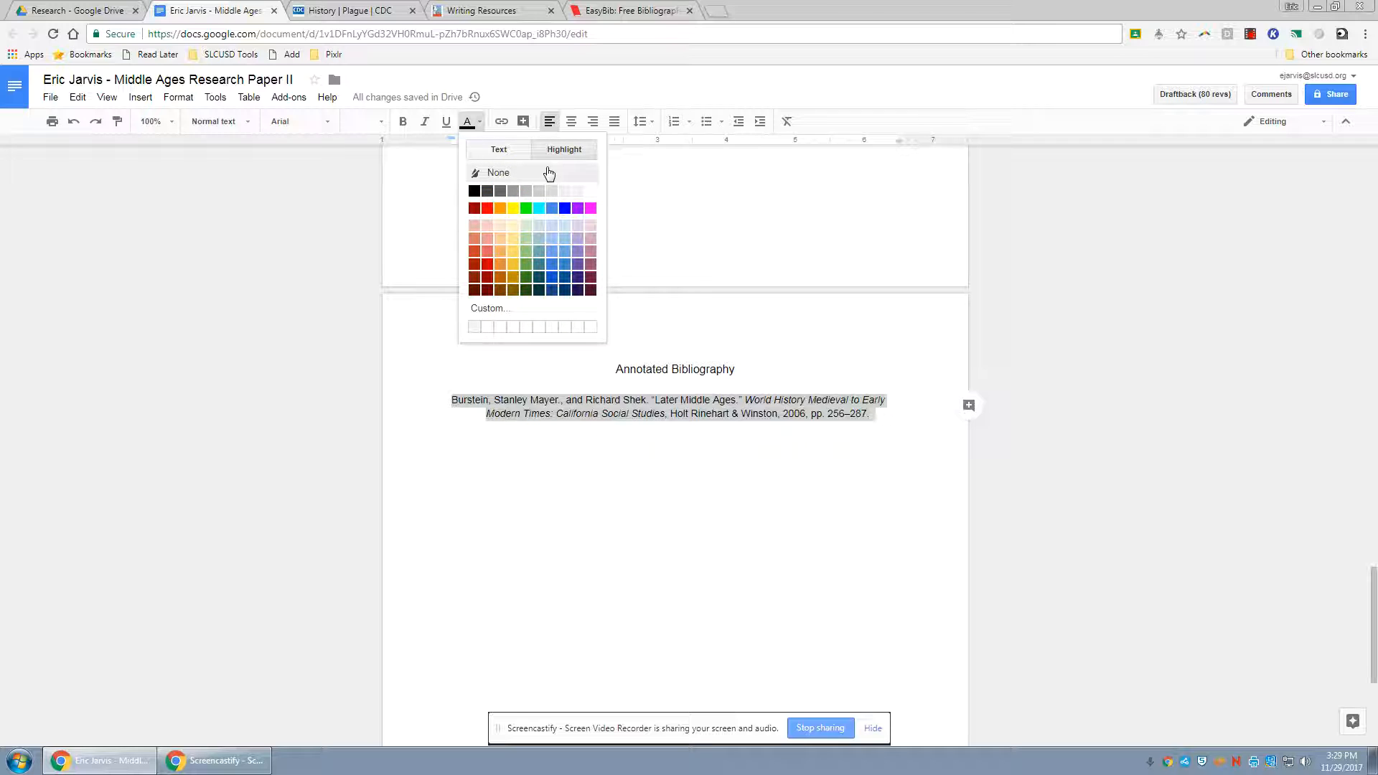
left_click(548, 169)
Set the font size of the Annotated Bibliography heading and the citation to 12
left_click_drag(615, 369, 872, 423)
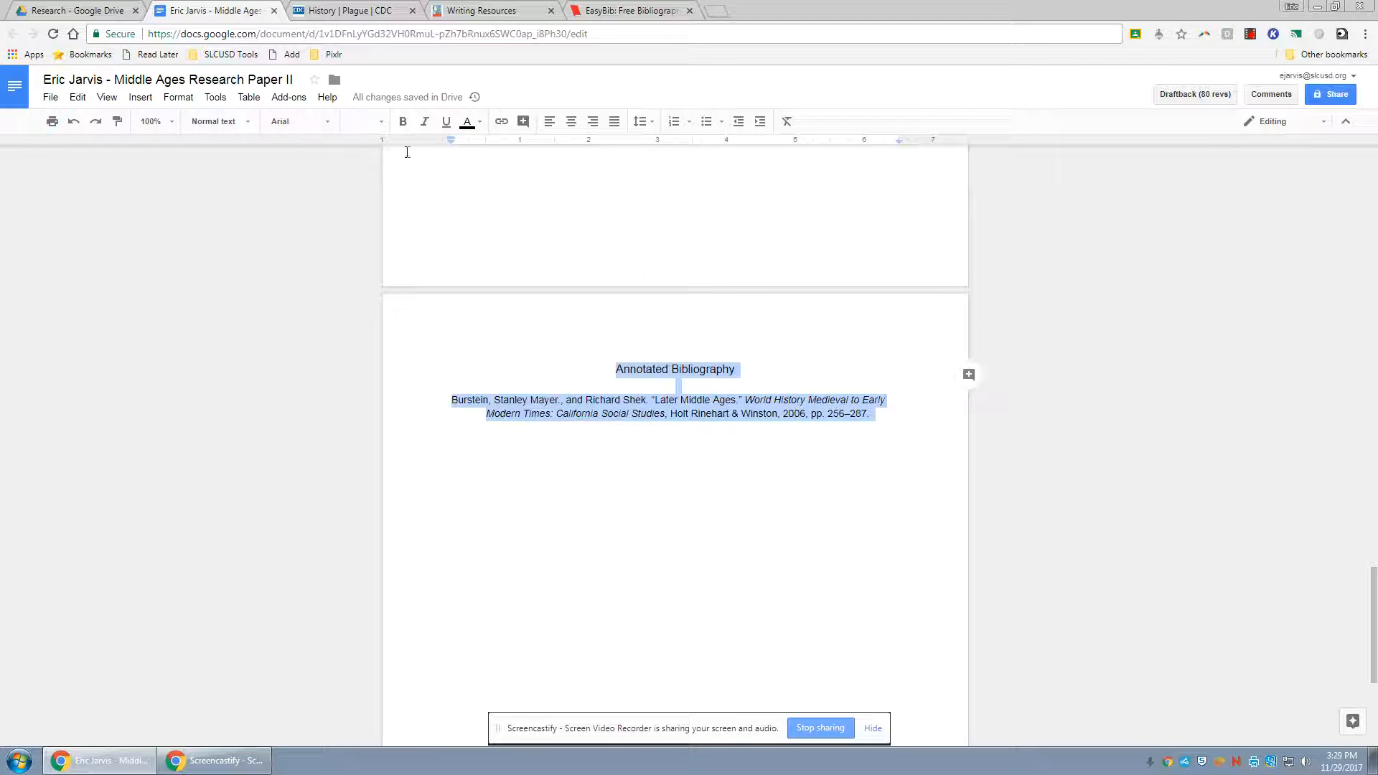
left_click(380, 127)
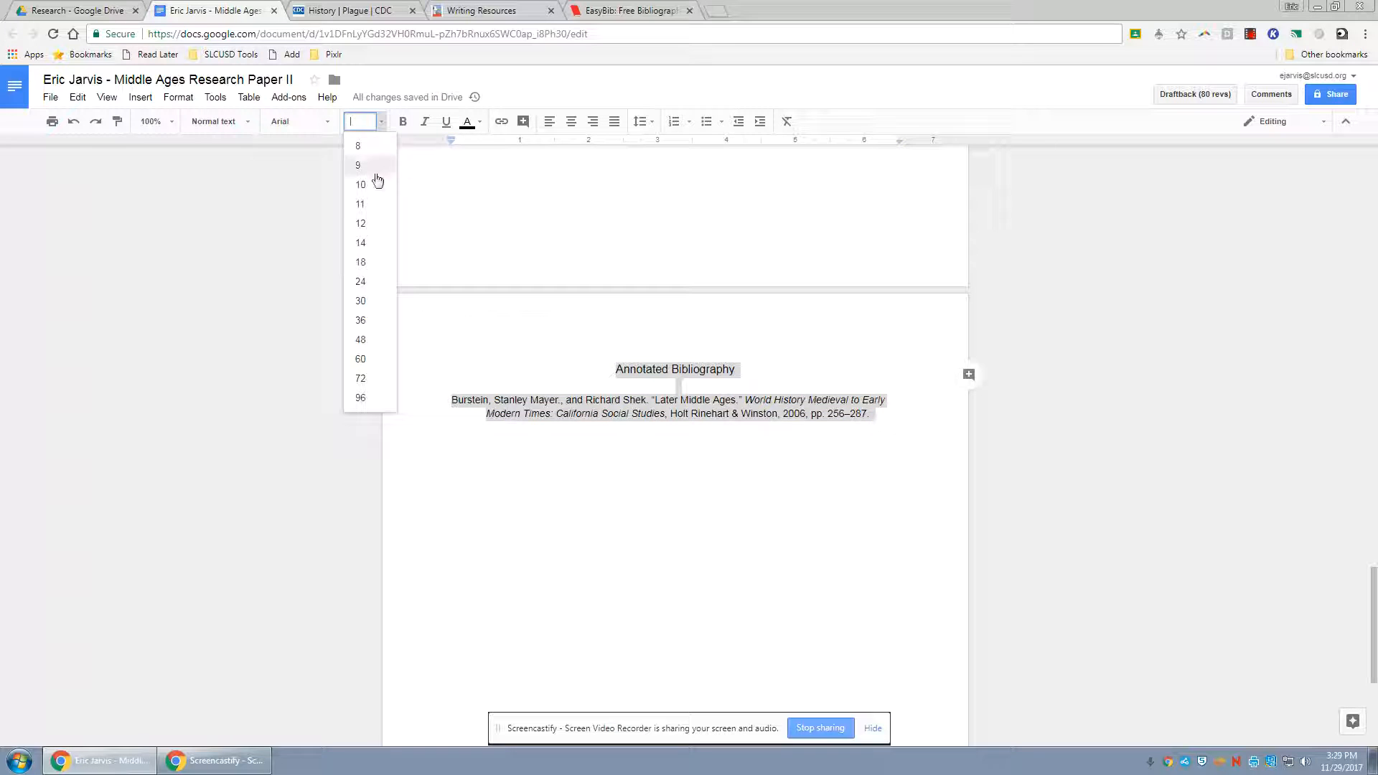
left_click(379, 225)
left_click(658, 407)
Select the whole citation and remove its hanging indent so every line starts at the left margin
left_click(486, 417)
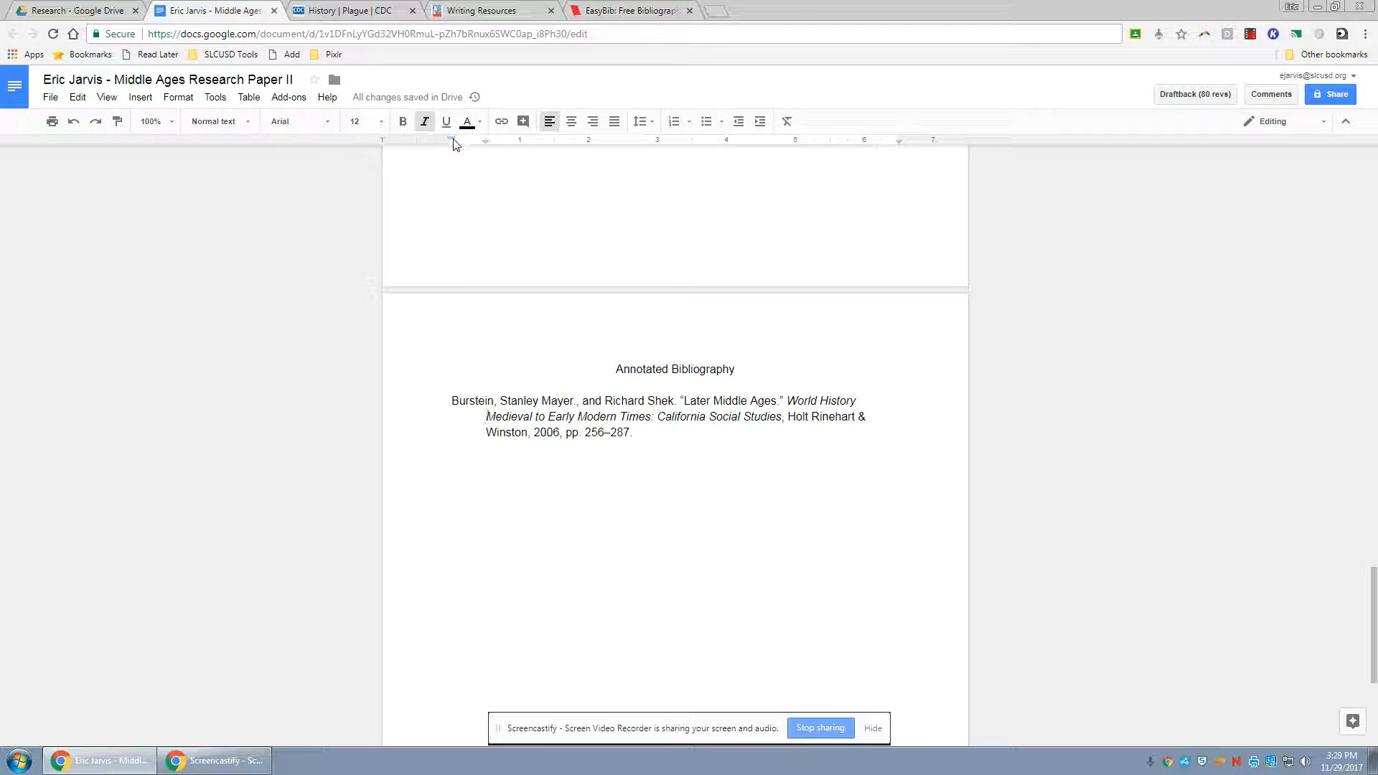
left_click(559, 432)
scroll(711, 464, "up", 2)
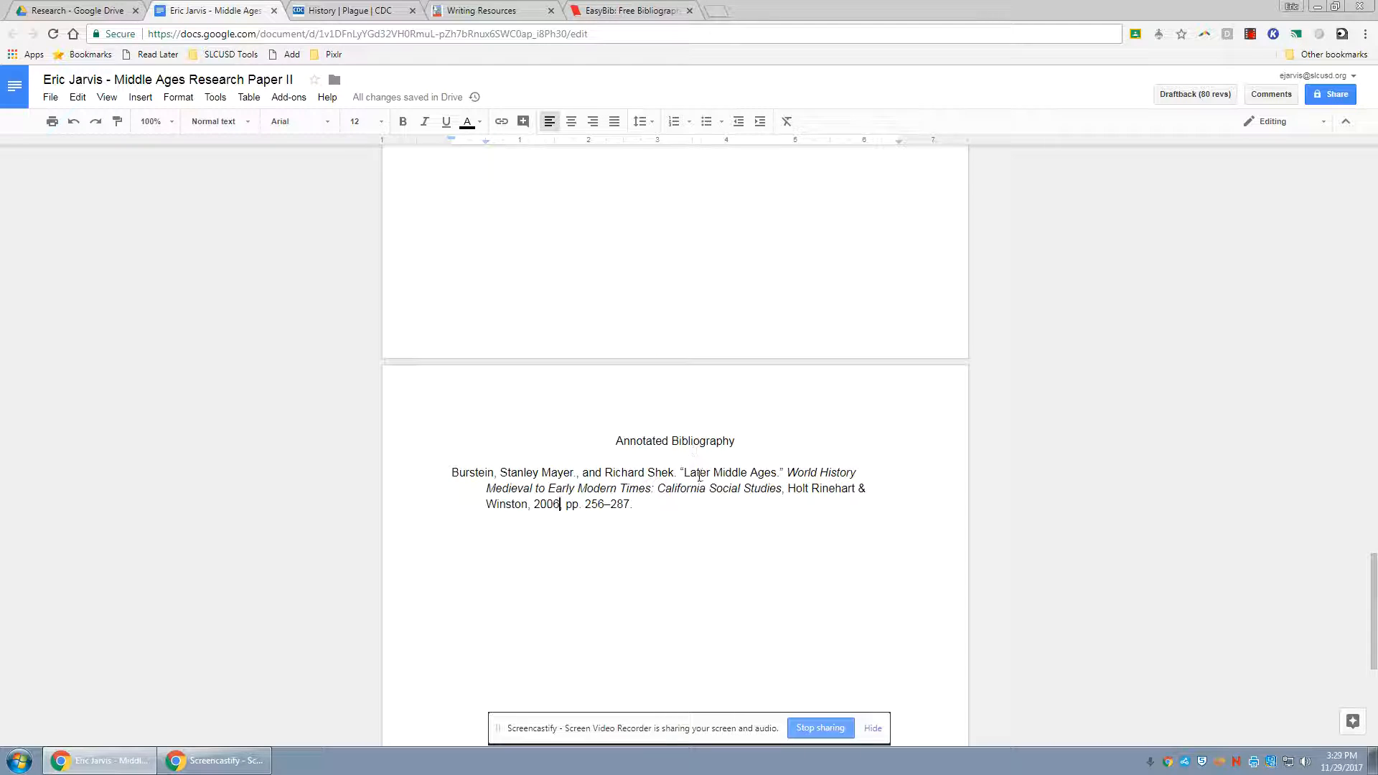
left_click_drag(452, 472, 630, 505)
left_click_drag(630, 505, 449, 458)
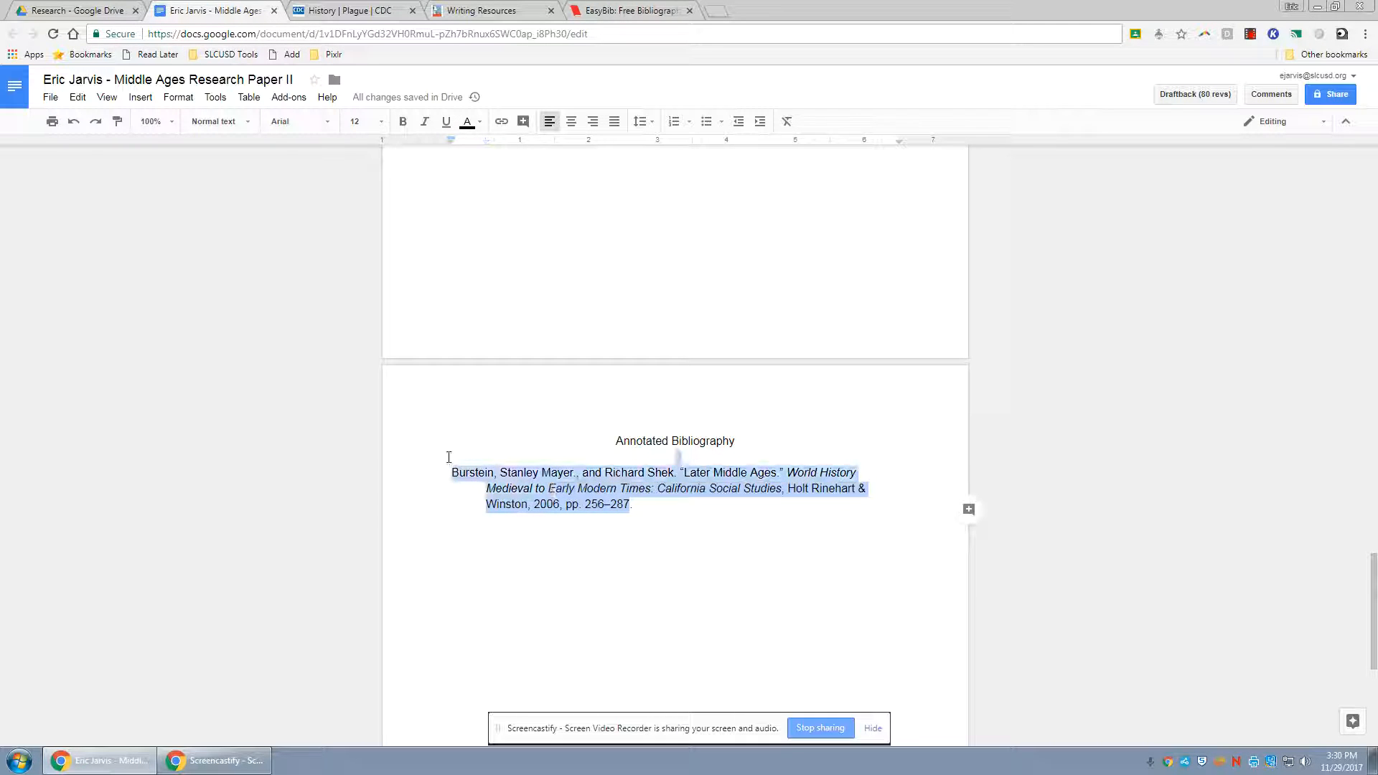
mouse_move(452, 144)
left_mouse_down()
mouse_move(483, 151)
mouse_move(457, 151)
left_mouse_up()
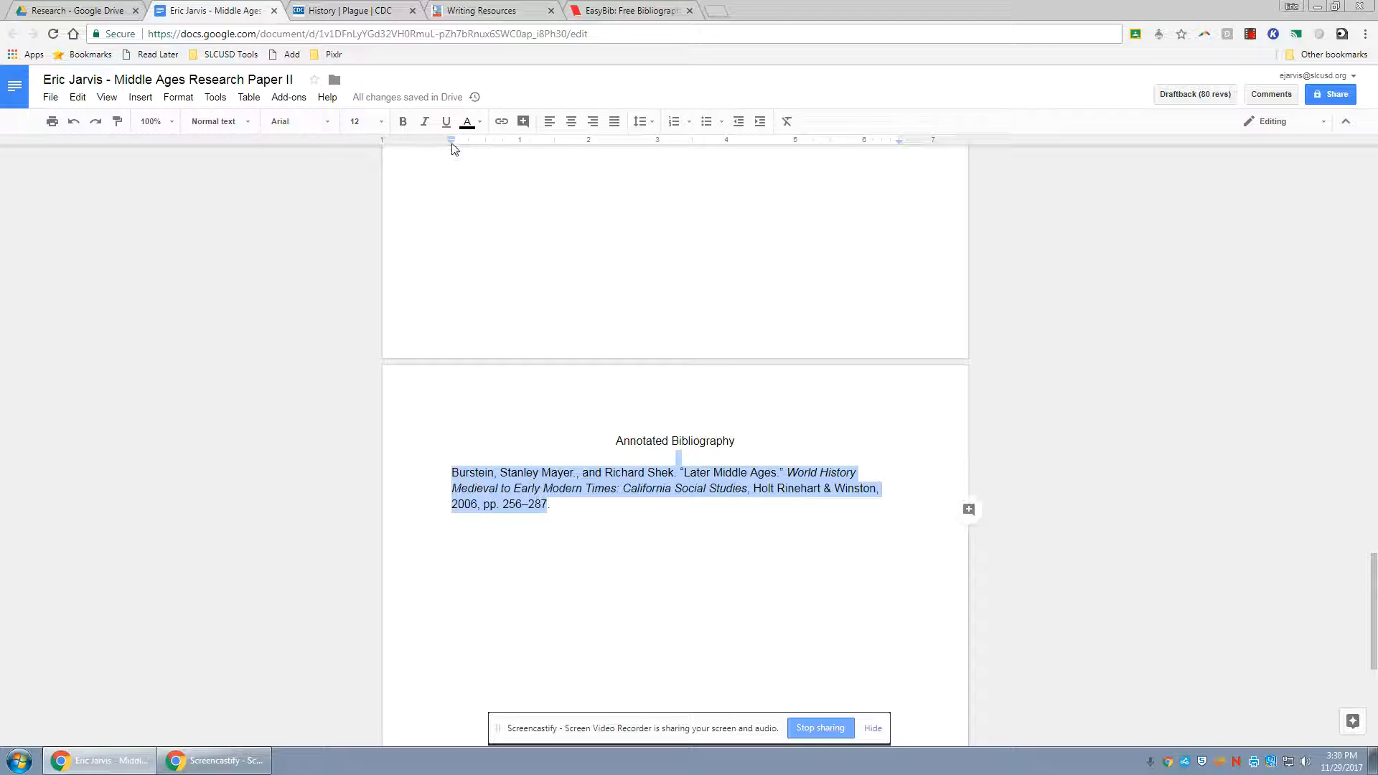
Try a half-inch hanging indent on the citation and reset its indents to the left margin
left_click_drag(452, 144, 453, 145)
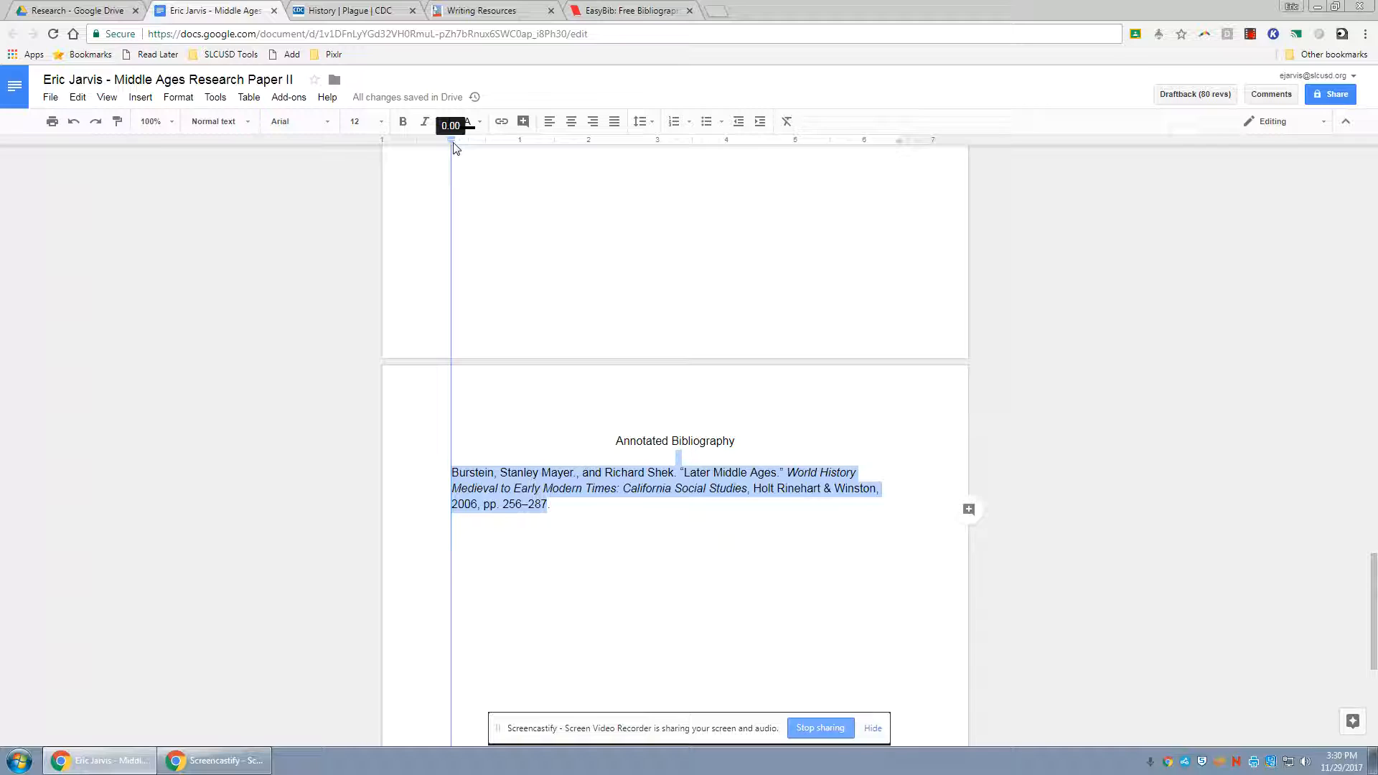
left_click_drag(453, 148, 487, 150)
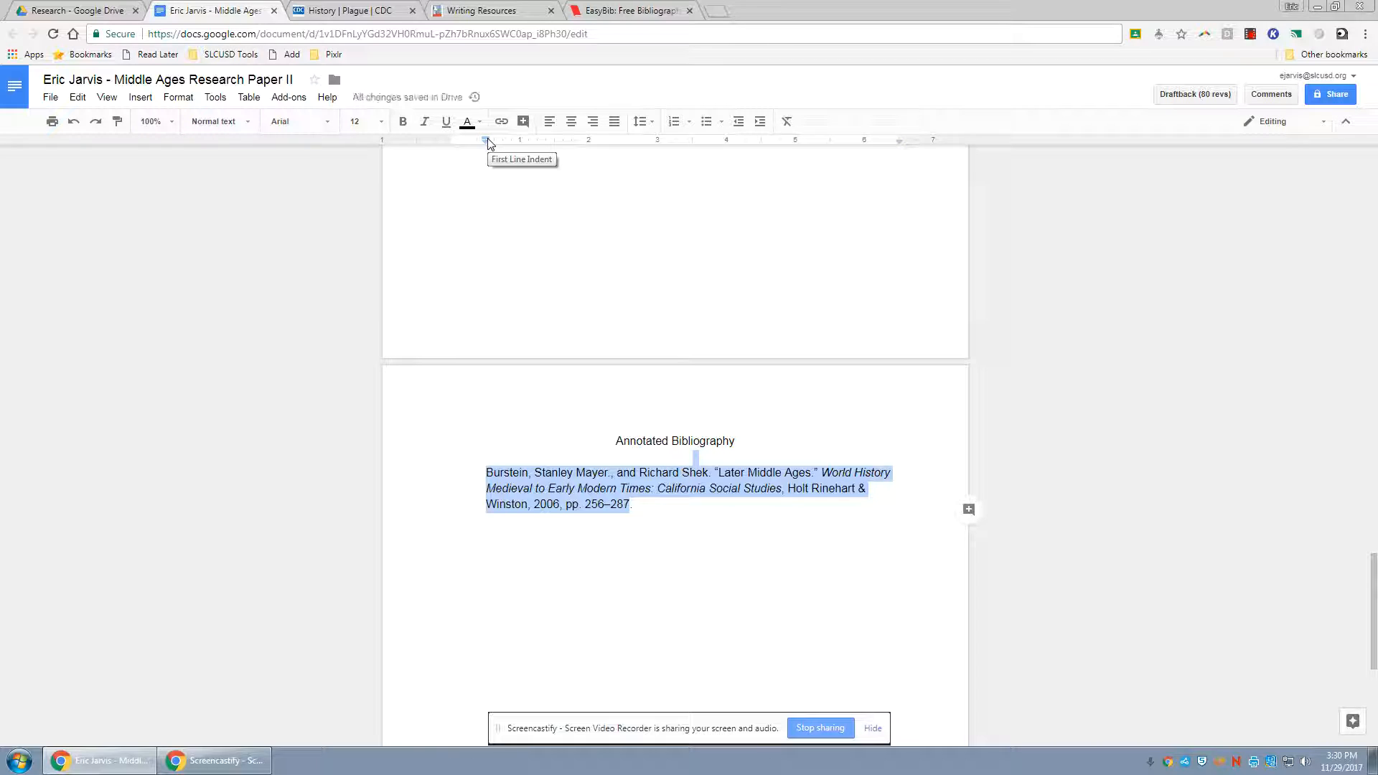
left_click_drag(487, 141, 454, 141)
left_click(579, 504)
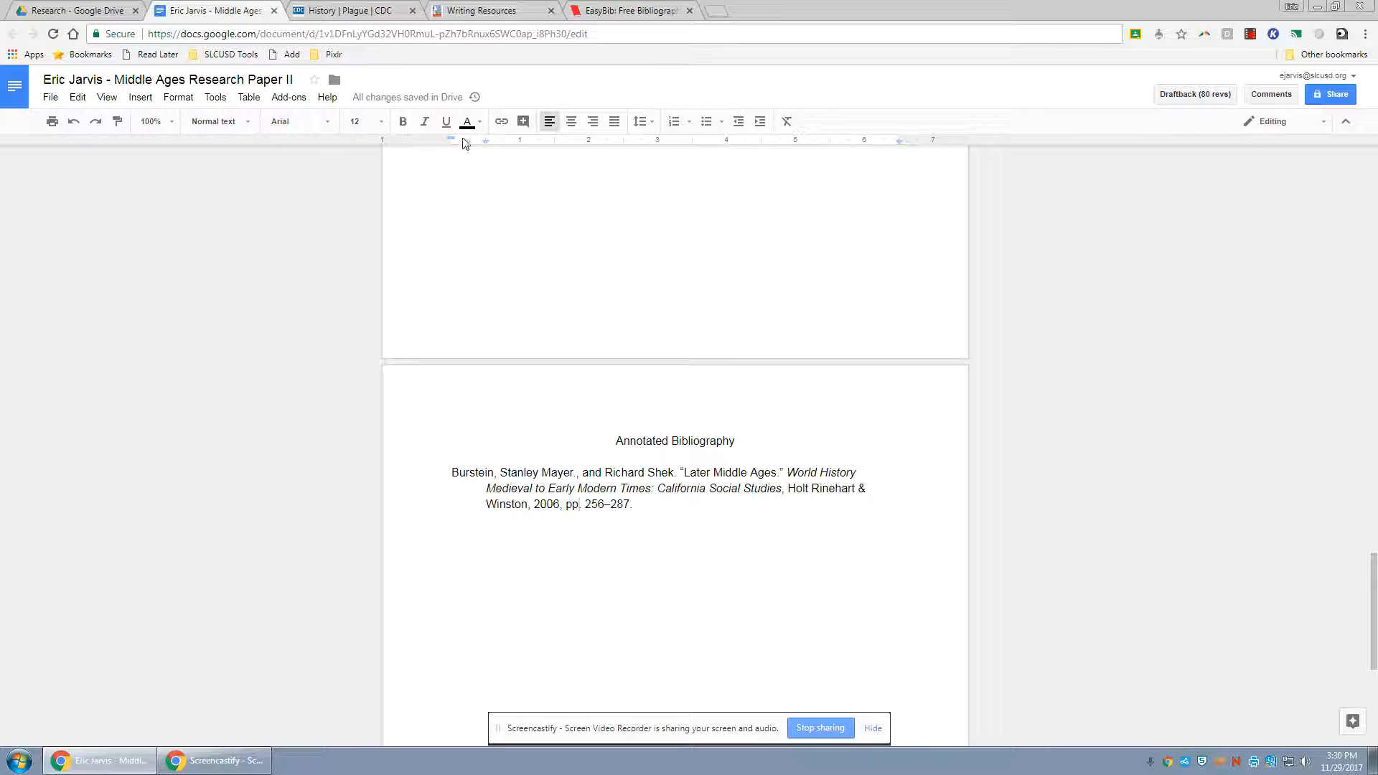
mouse_move(453, 142)
left_mouse_down()
mouse_move(483, 144)
mouse_move(458, 150)
left_mouse_up()
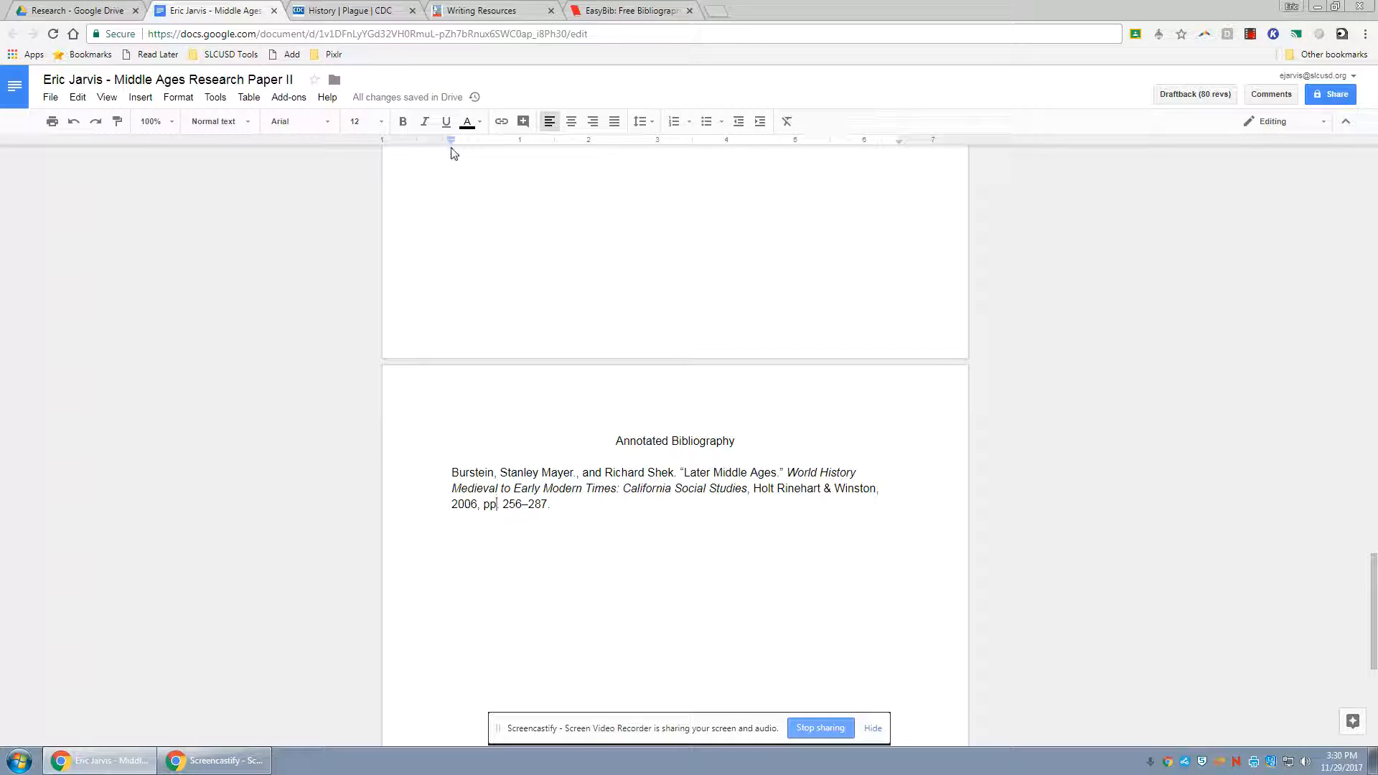
Give the whole citation a hanging indent of half an inch, keeping its first line at the left margin
triple_click(481, 470)
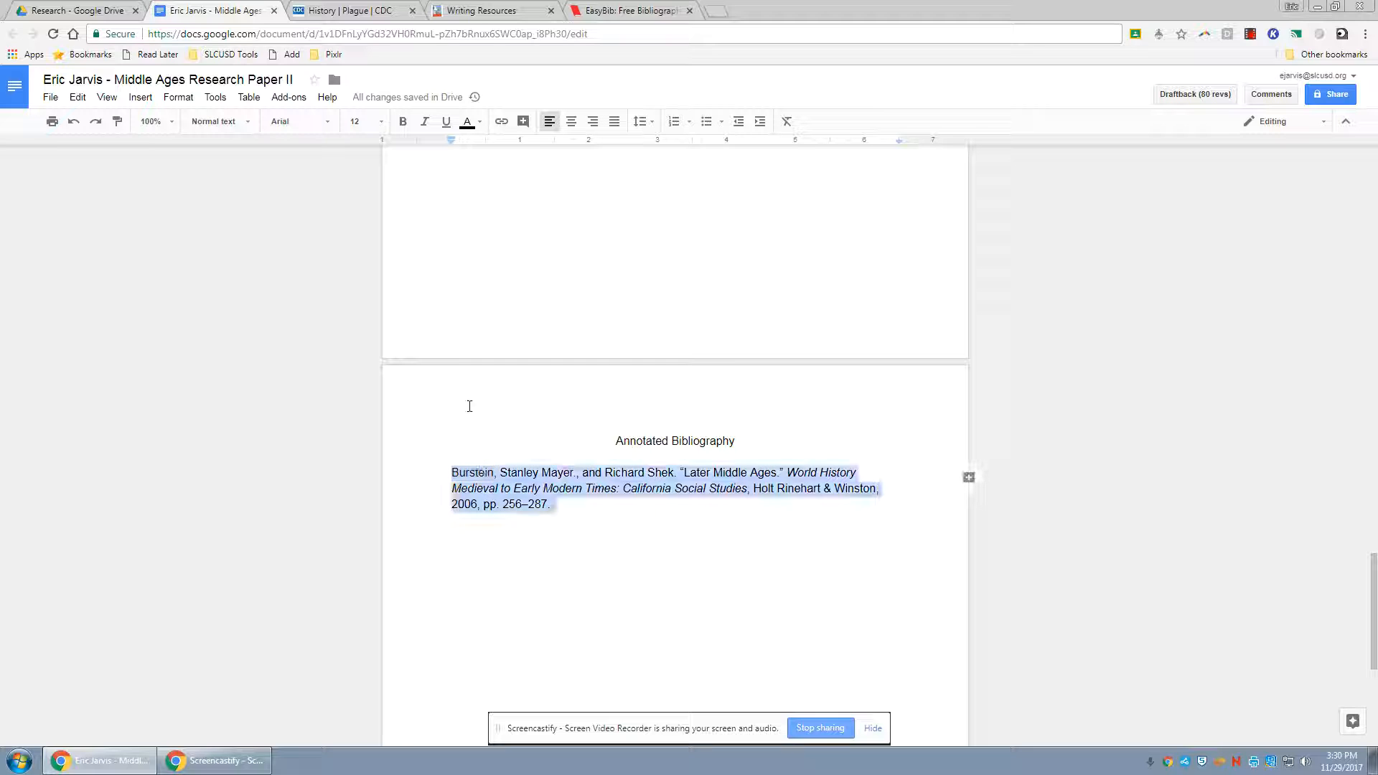
mouse_move(451, 147)
left_mouse_down()
mouse_move(490, 148)
mouse_move(459, 138)
left_mouse_up()
left_click_drag(456, 139, 452, 135)
left_click(575, 491)
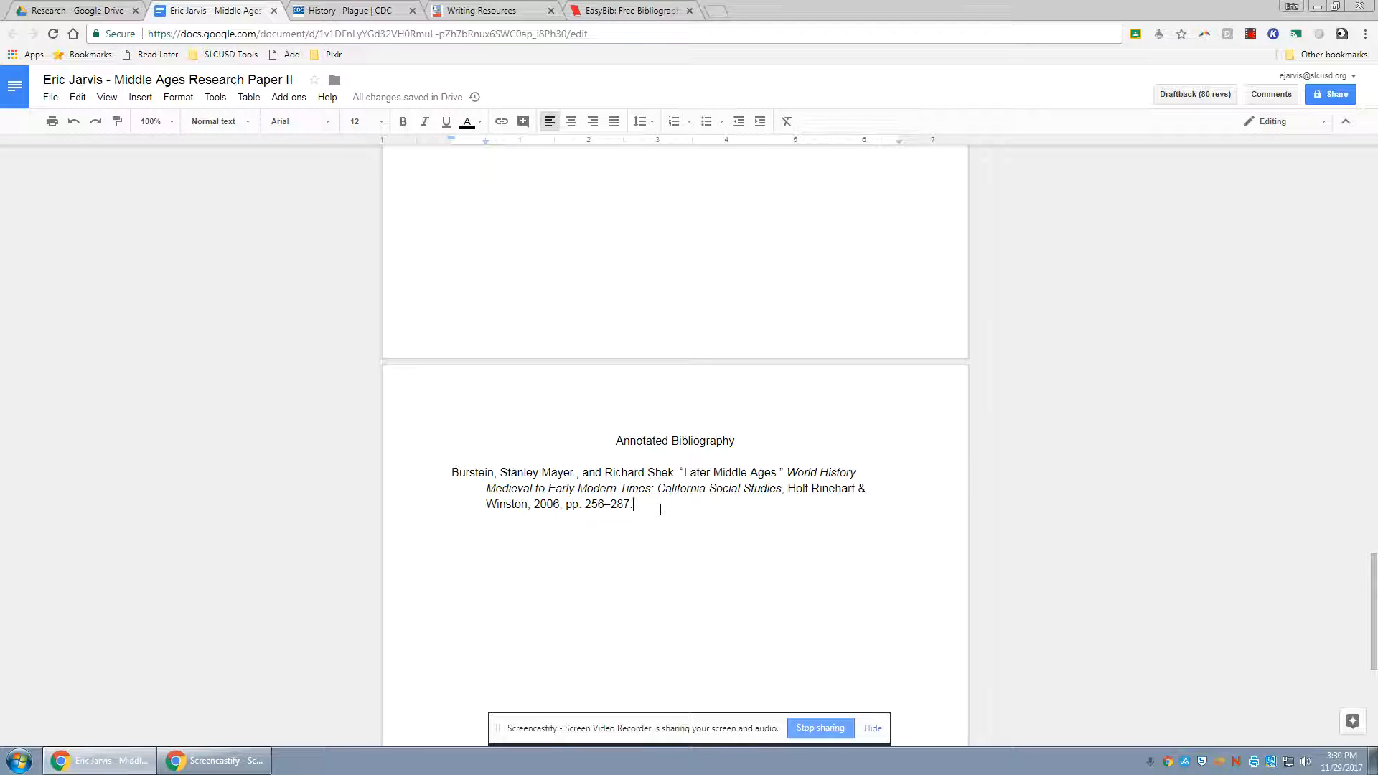
Start an annotation paragraph without hanging indent one blank line below the citation and delete its trial text
left_click(671, 513)
key("Return")
key("Return")
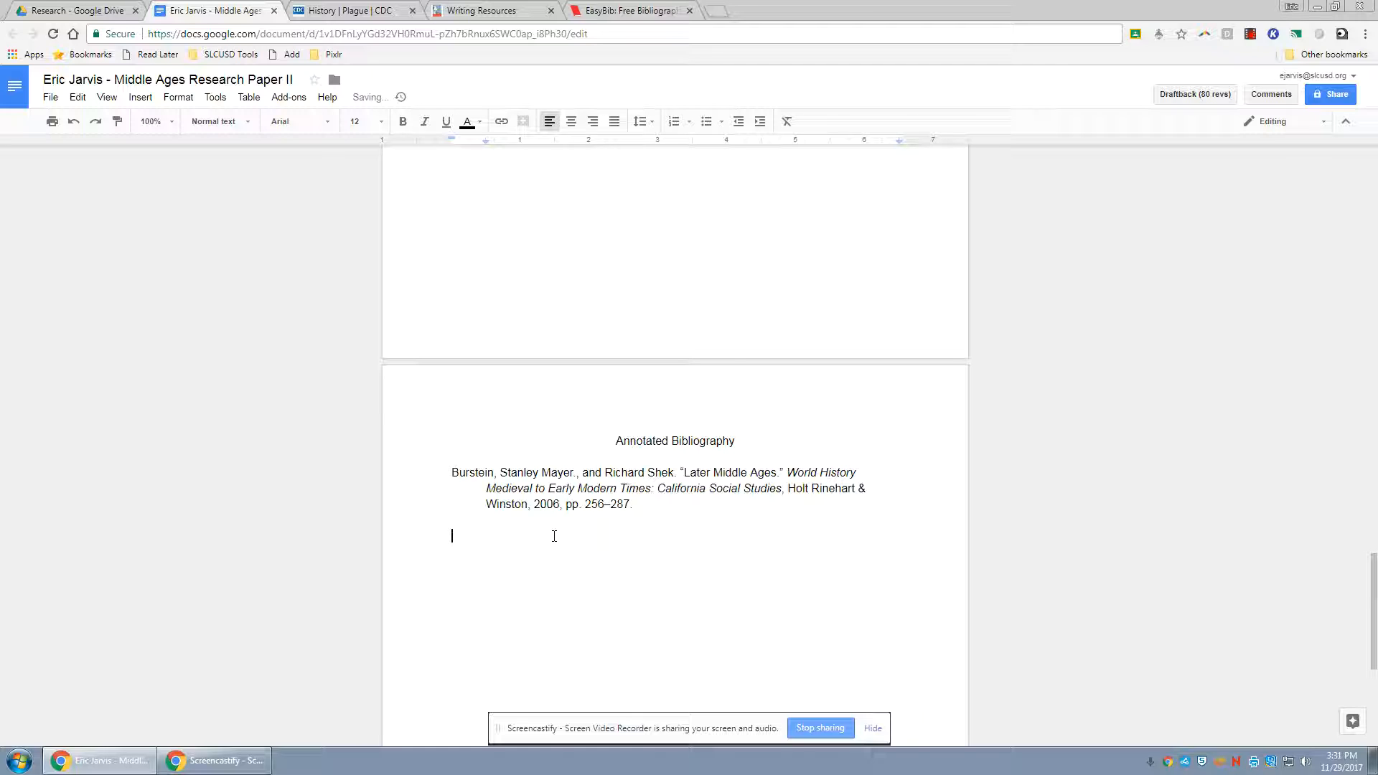
mouse_move(453, 139)
left_mouse_down()
mouse_move(486, 144)
mouse_move(452, 147)
left_mouse_up()
left_click_drag(521, 535, 463, 534)
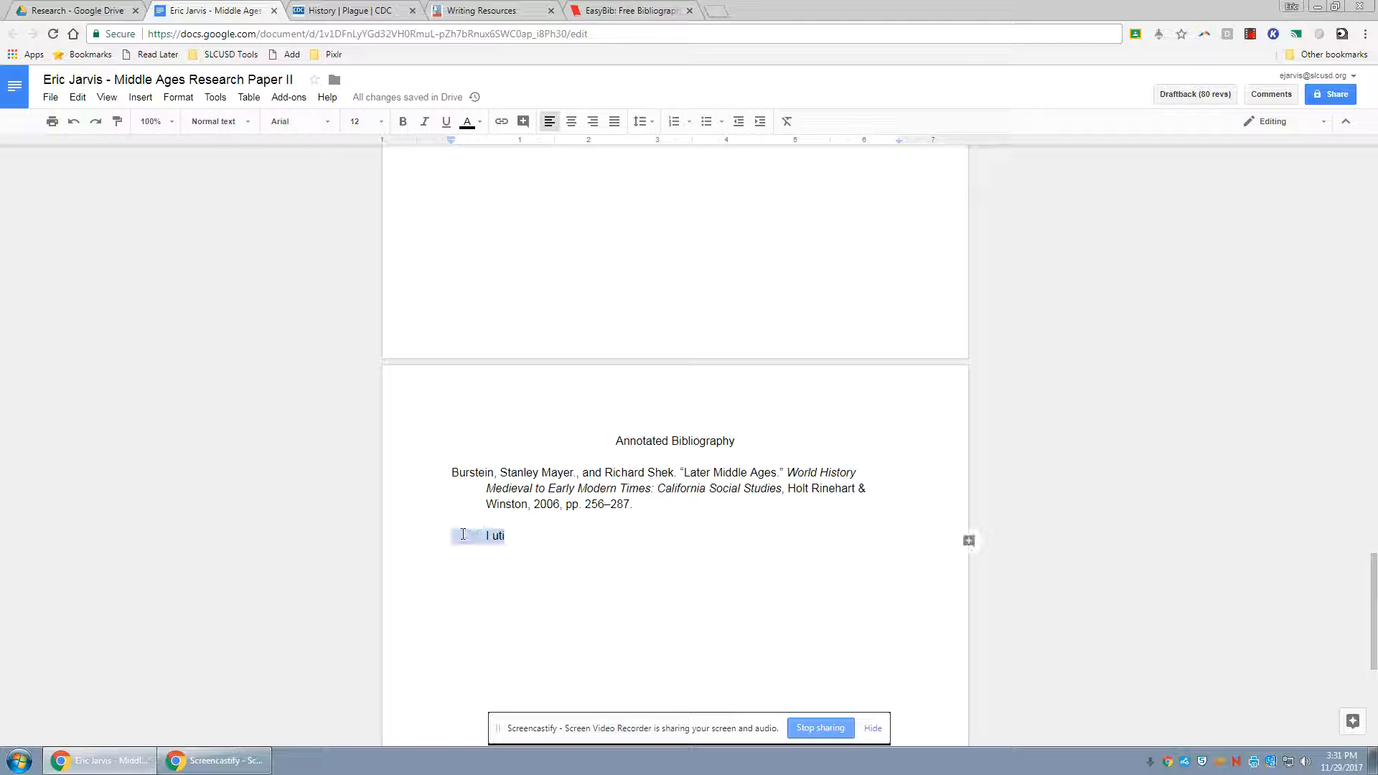
key("BackSpace")
Switch to the CDC plague history page and check its footer for the update date and content source
left_click(335, 8)
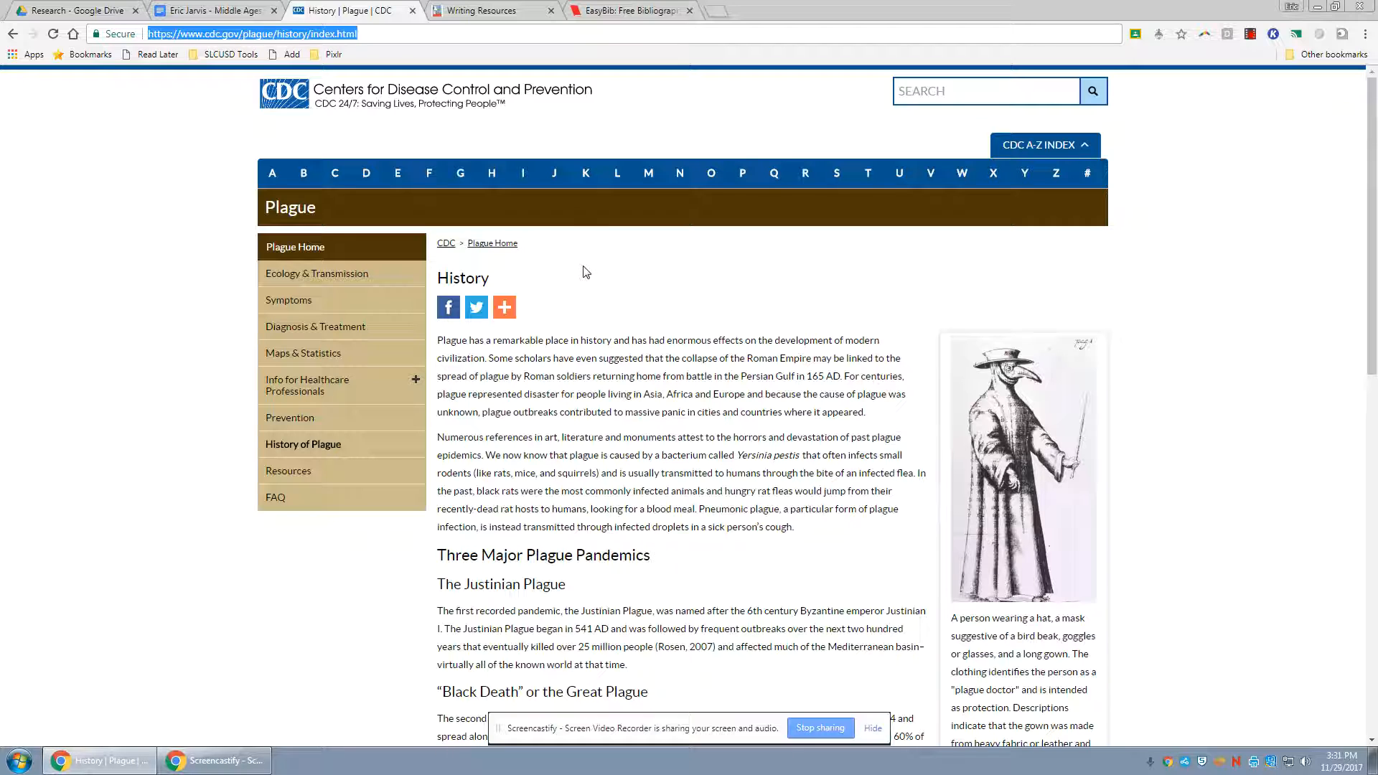
scroll(582, 287, "down", 20)
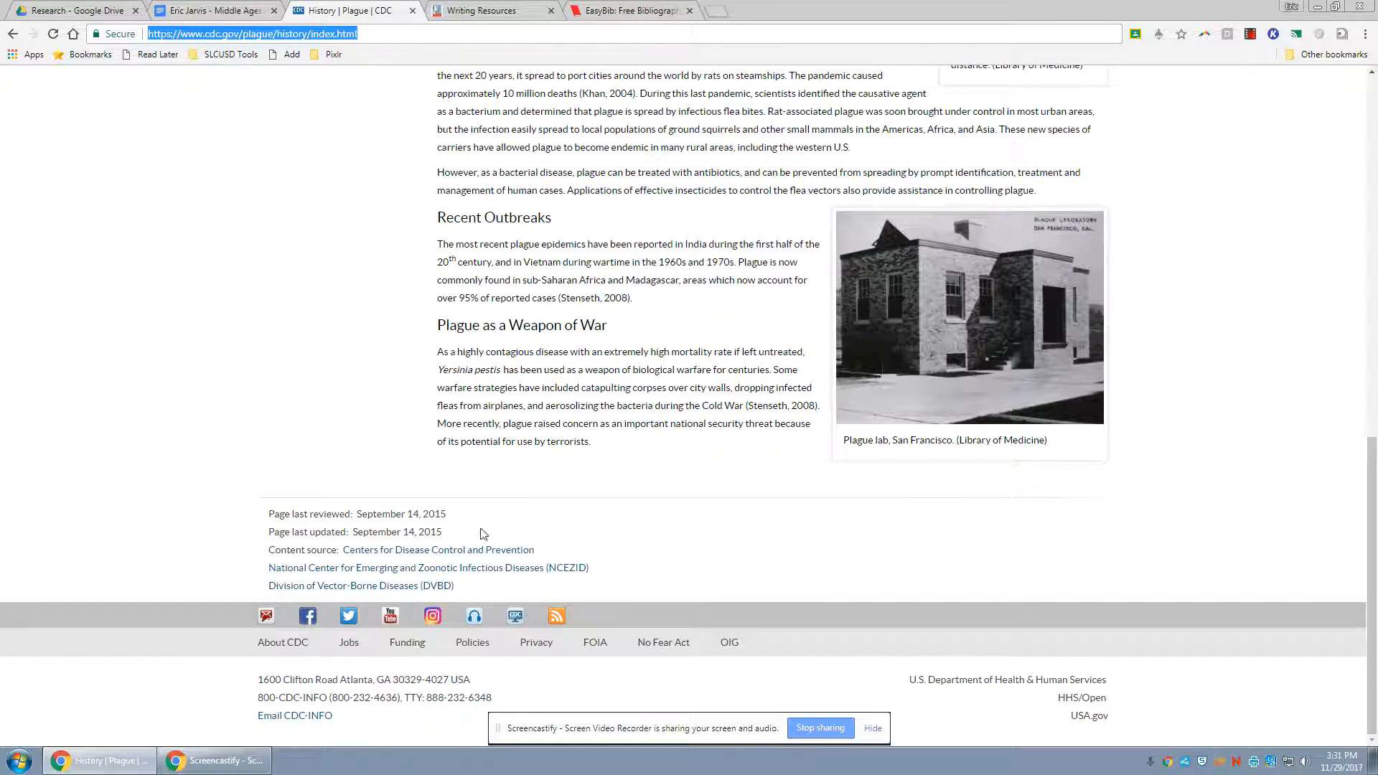
scroll(565, 465, "up", 20)
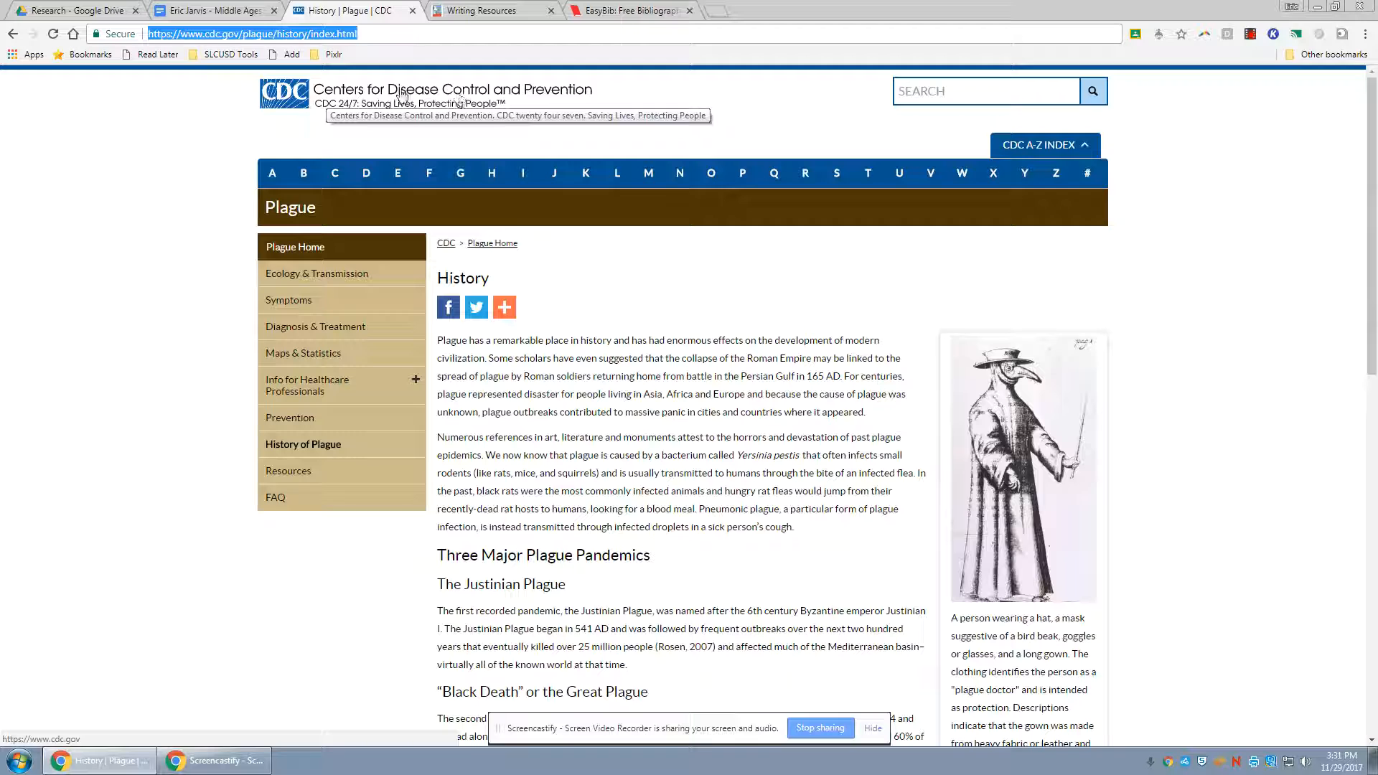
Open the CDC home page in a new tab and examine it down to the footer for author or publisher information
right_click(402, 94)
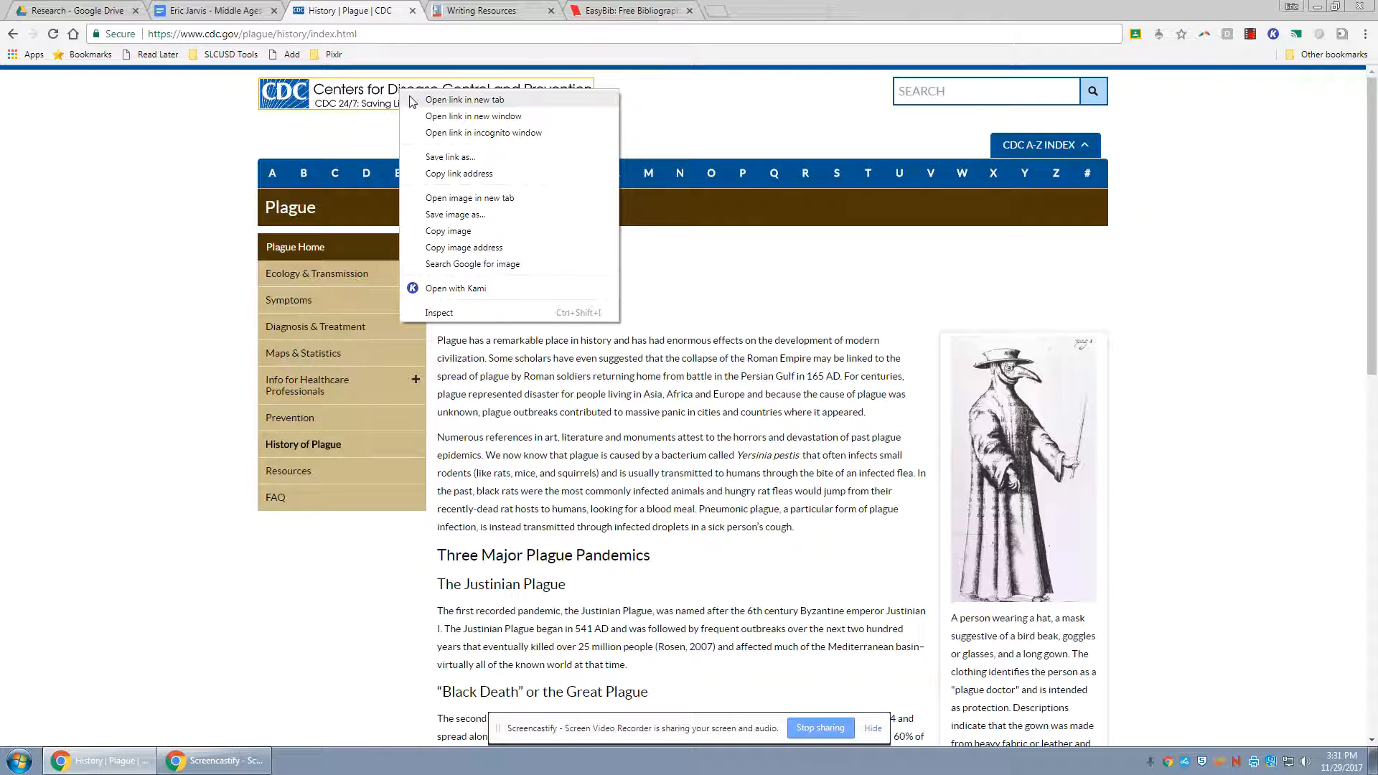
left_click(415, 99)
left_click(474, 9)
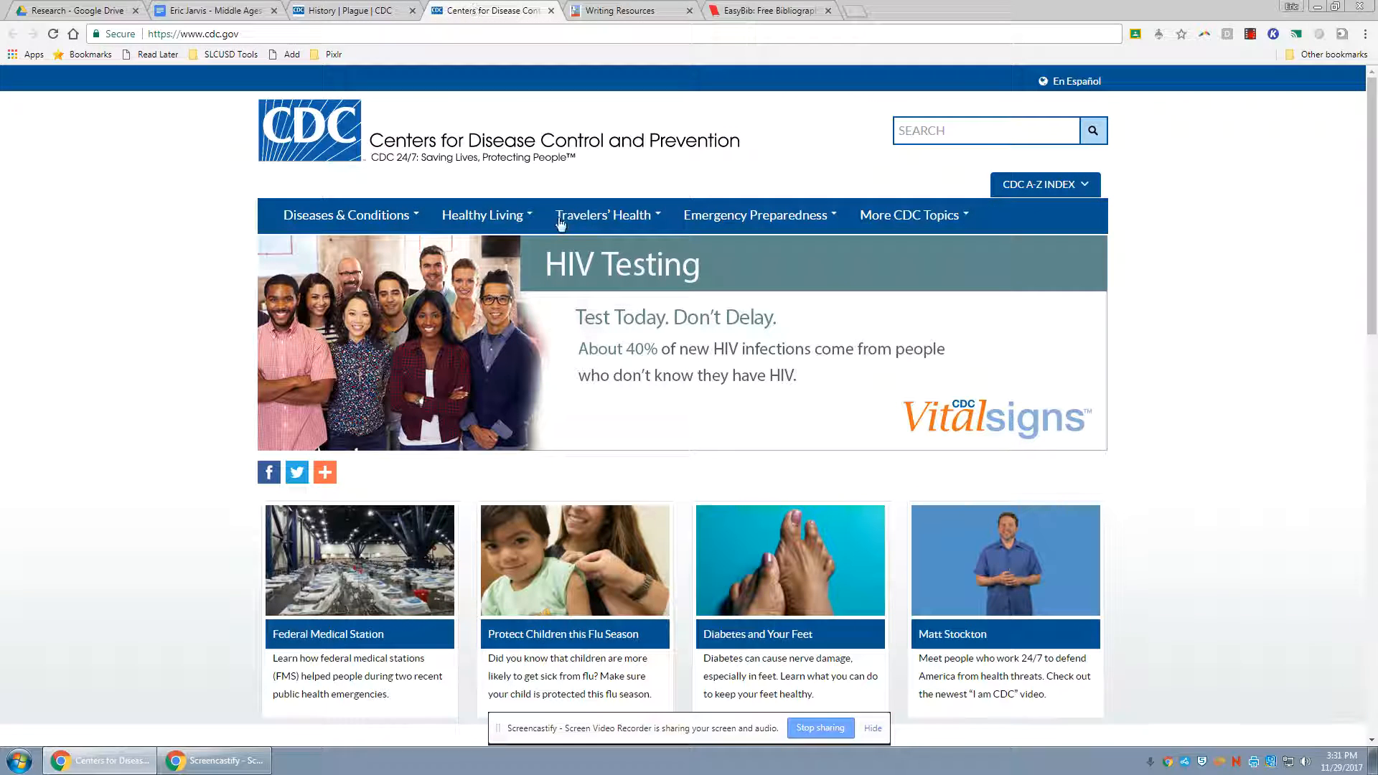
scroll(1092, 196, "down", 10)
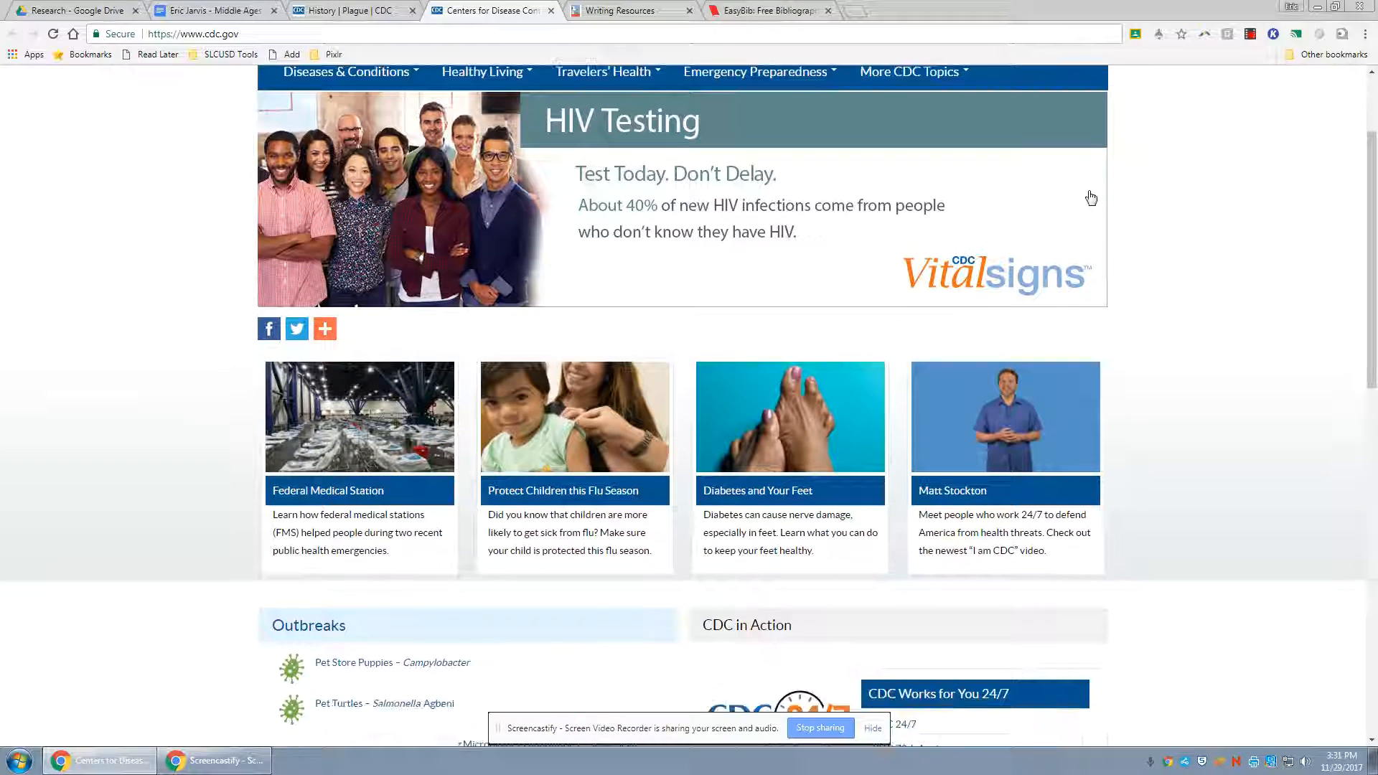
scroll(1091, 196, "down", 5)
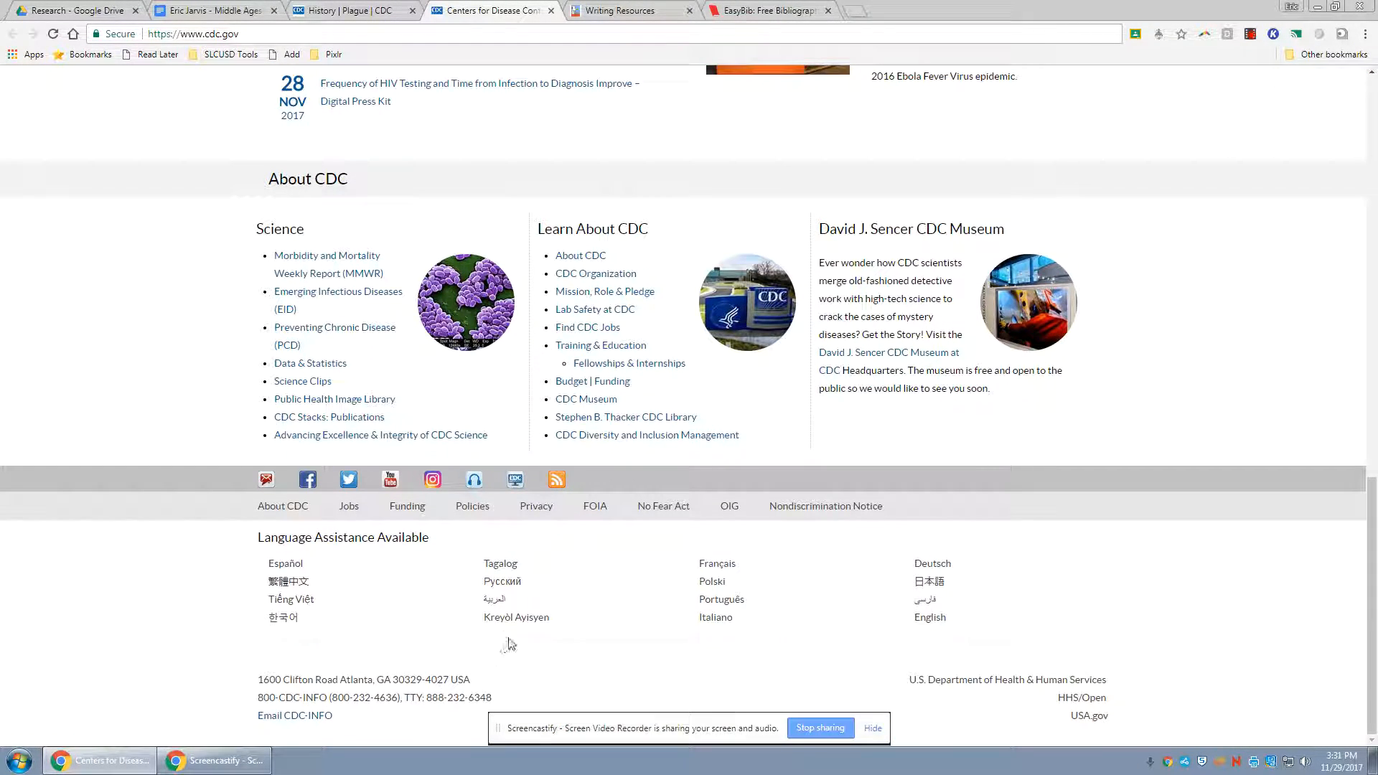
scroll(354, 680, "up", 15)
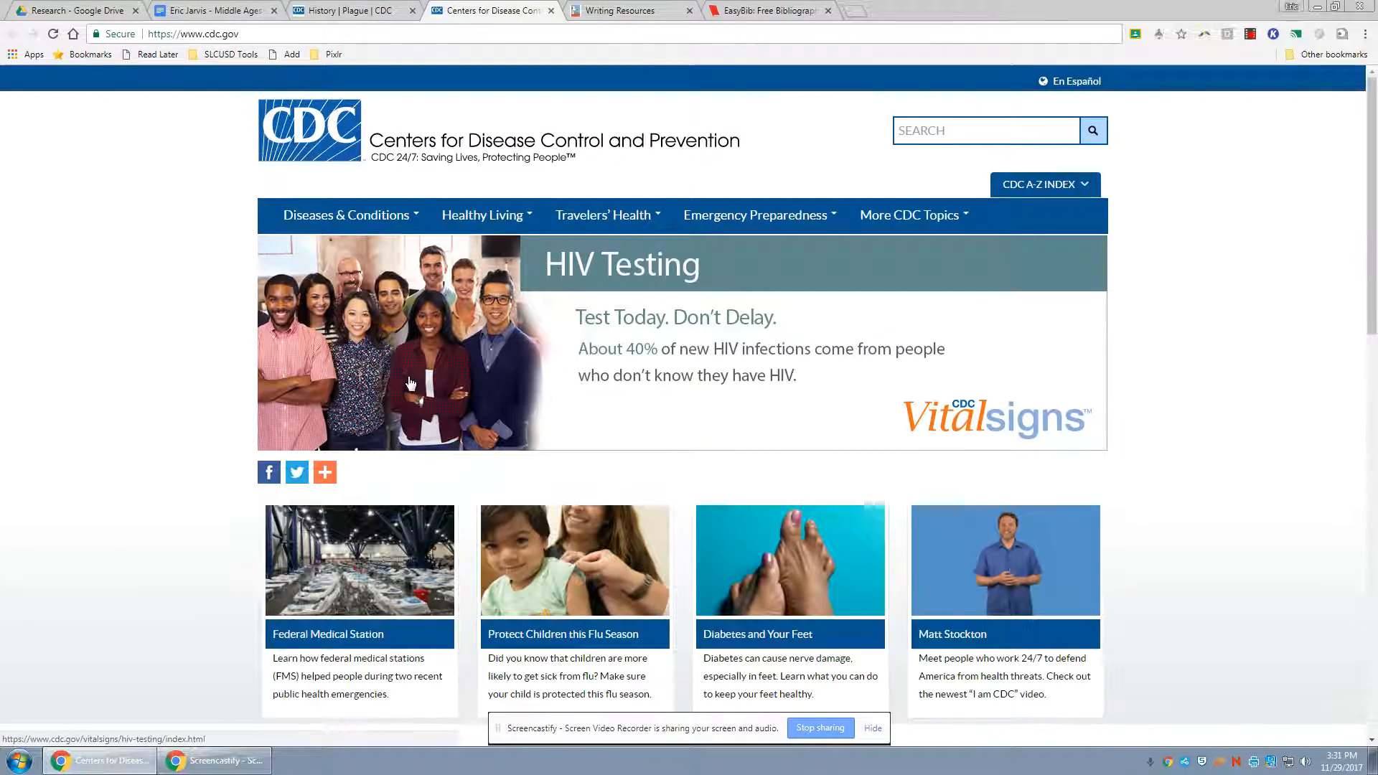
scroll(409, 383, "down", 15)
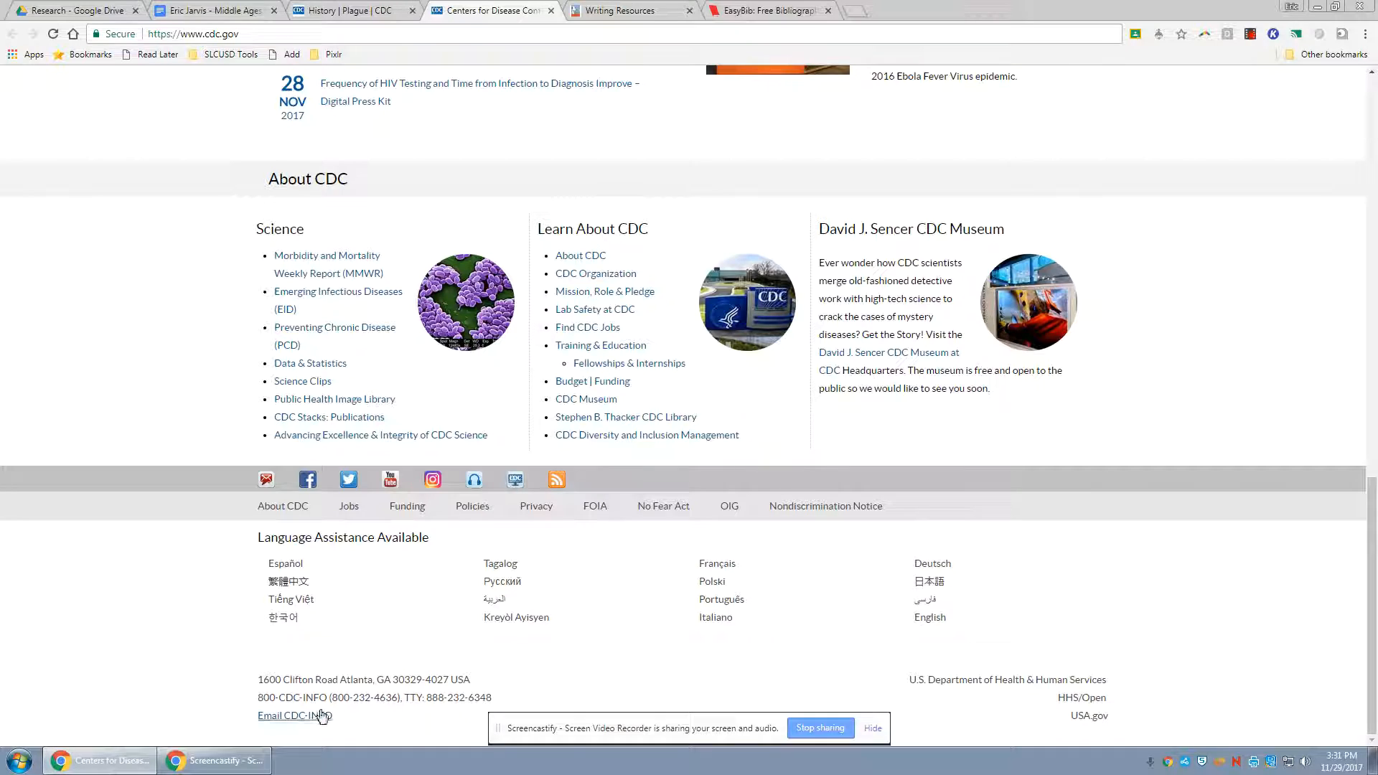
scroll(945, 682, "up", 5)
scroll(1019, 691, "down", 5)
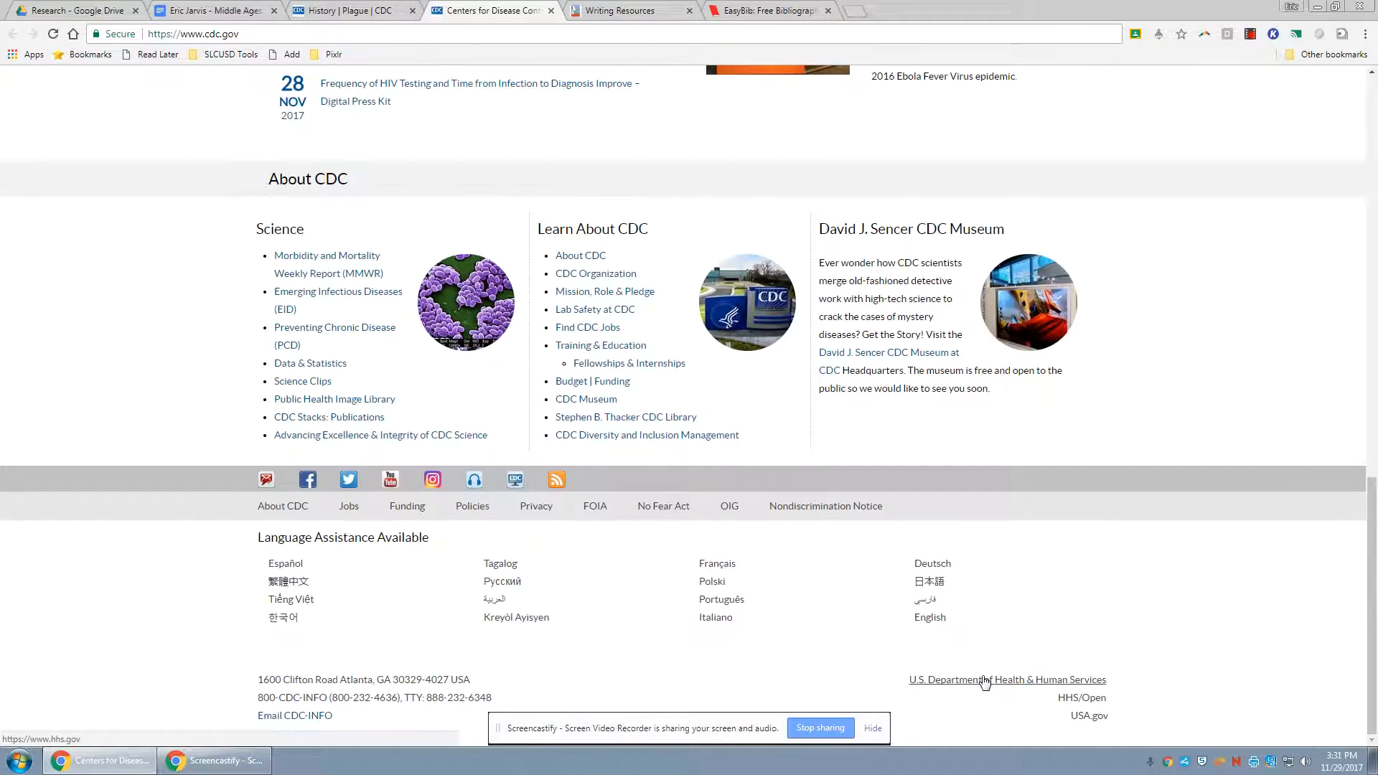
scroll(1082, 683, "up", 15)
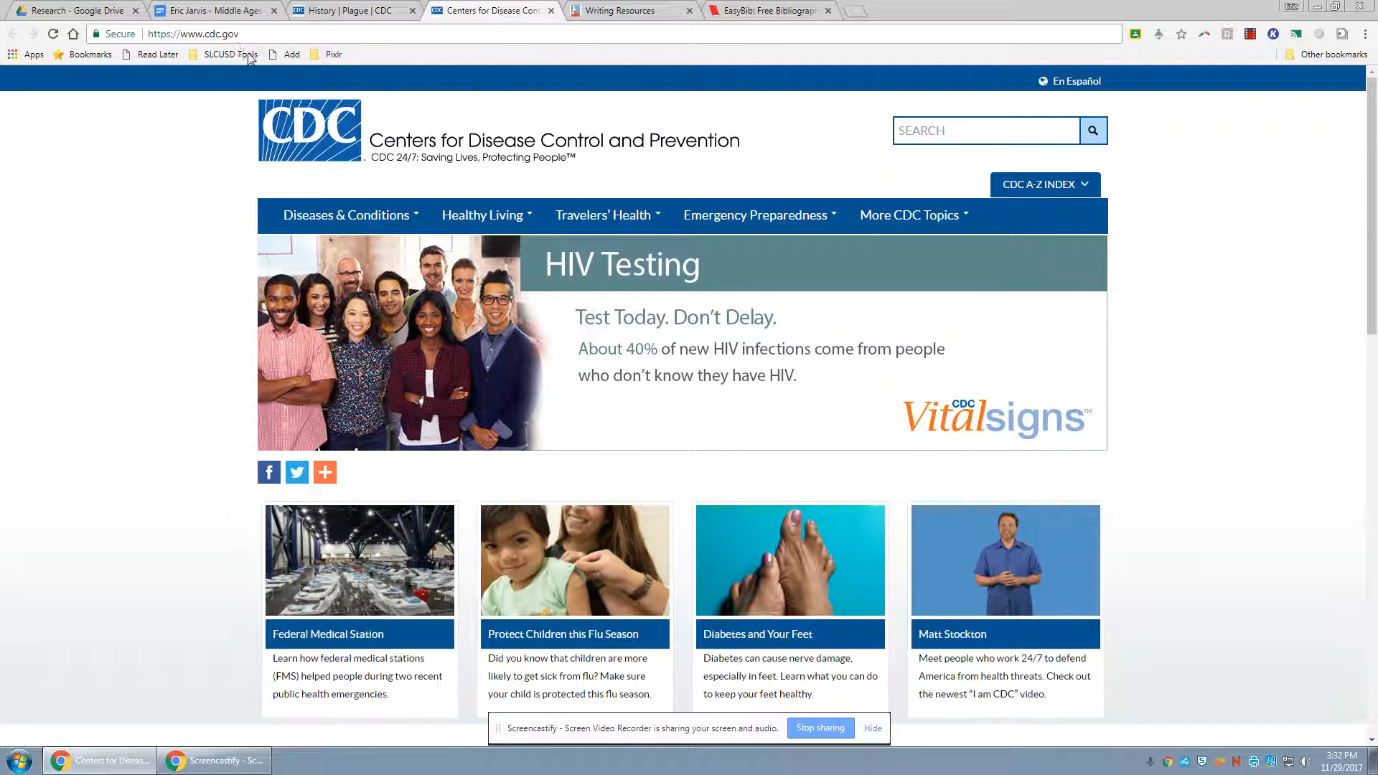
Return to the CDC plague history page, recheck its footer and copy the page's URL
left_click(349, 11)
scroll(589, 472, "down", 20)
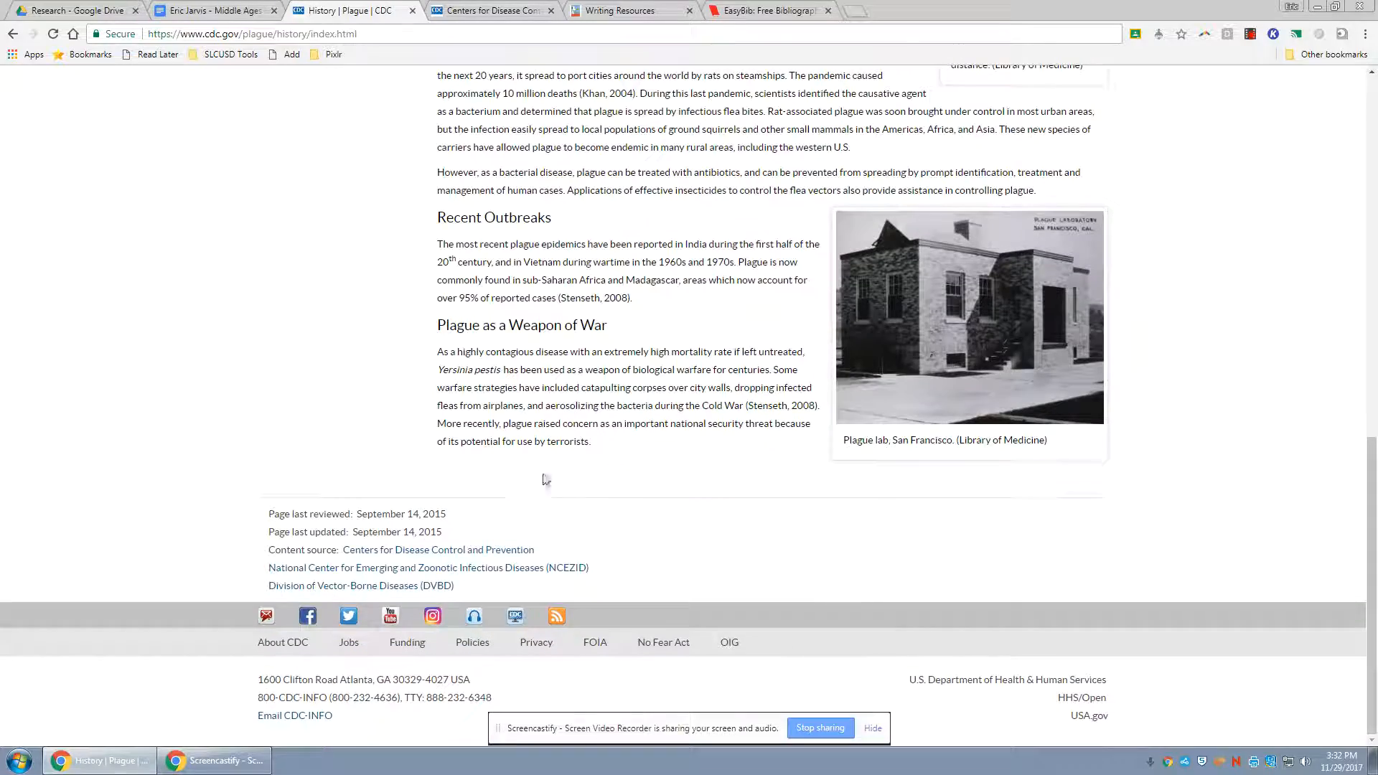
scroll(728, 476, "up", 20)
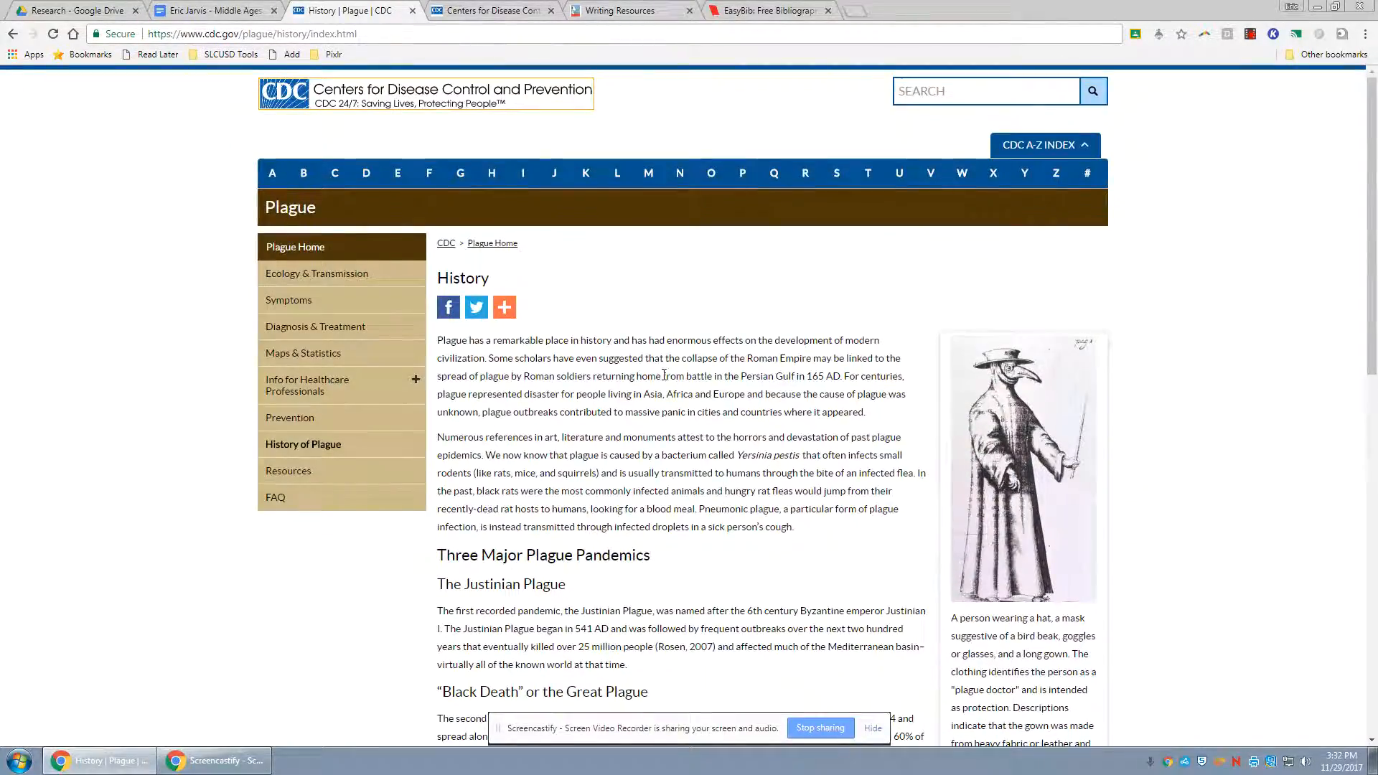
left_click(416, 36)
key("ctrl+c")
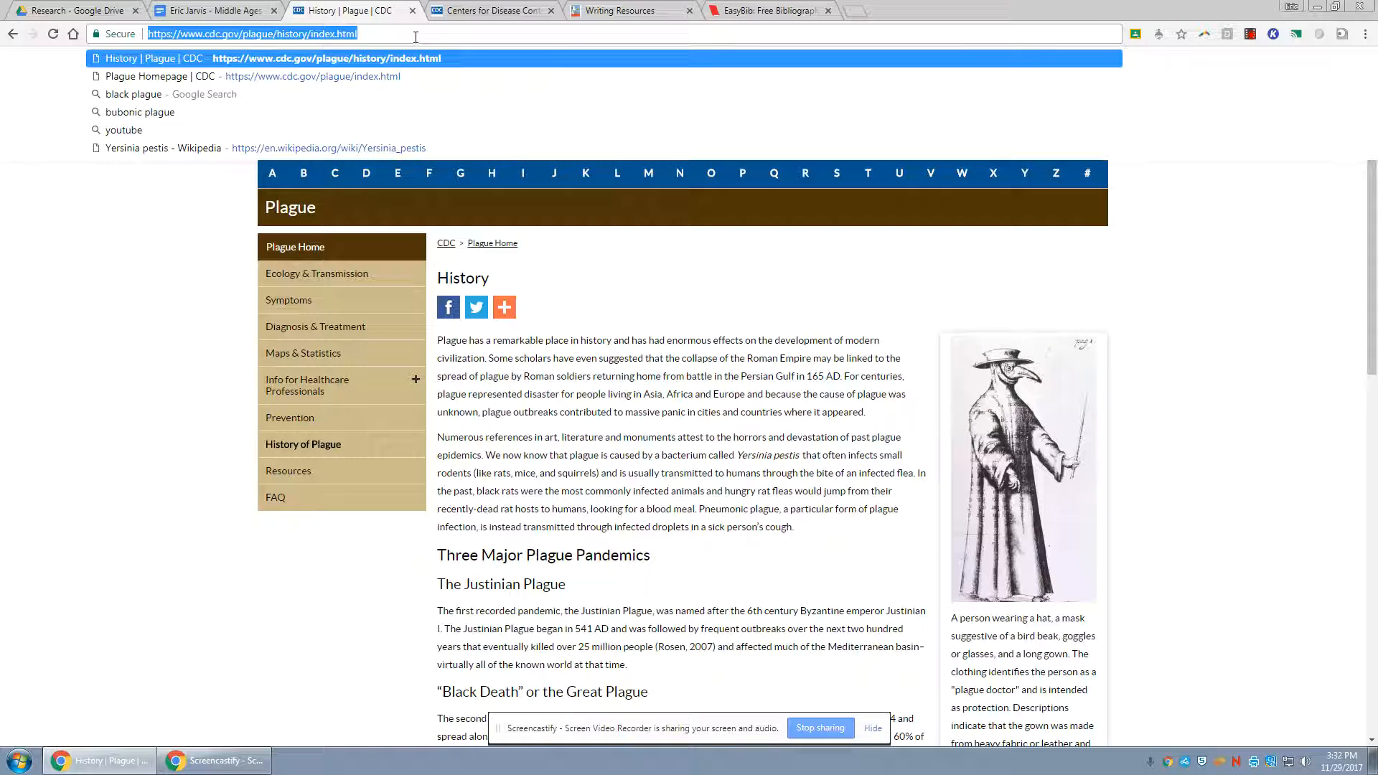
Look up the copied CDC URL as an MLA8 website source in EasyBib and take the matching result to the final citation form
left_click(767, 10)
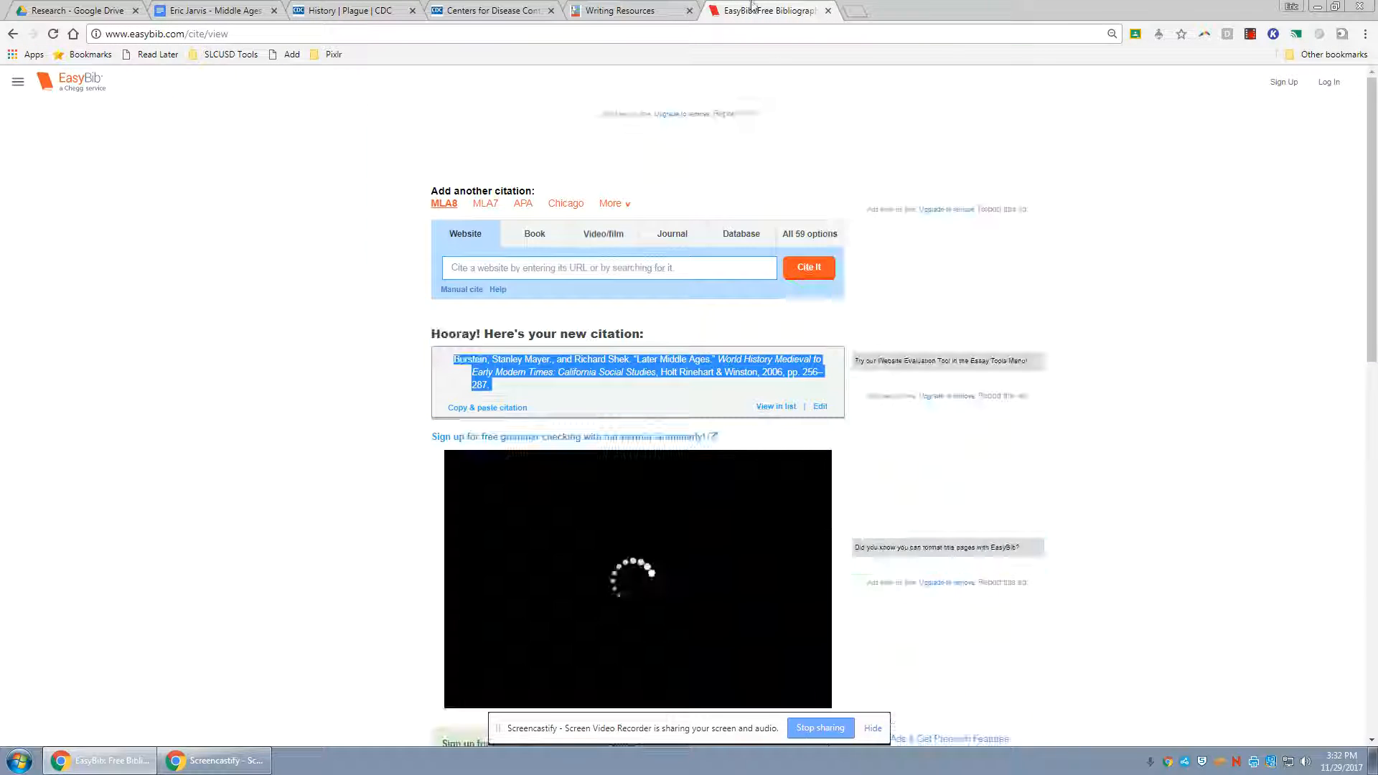
left_click(600, 268)
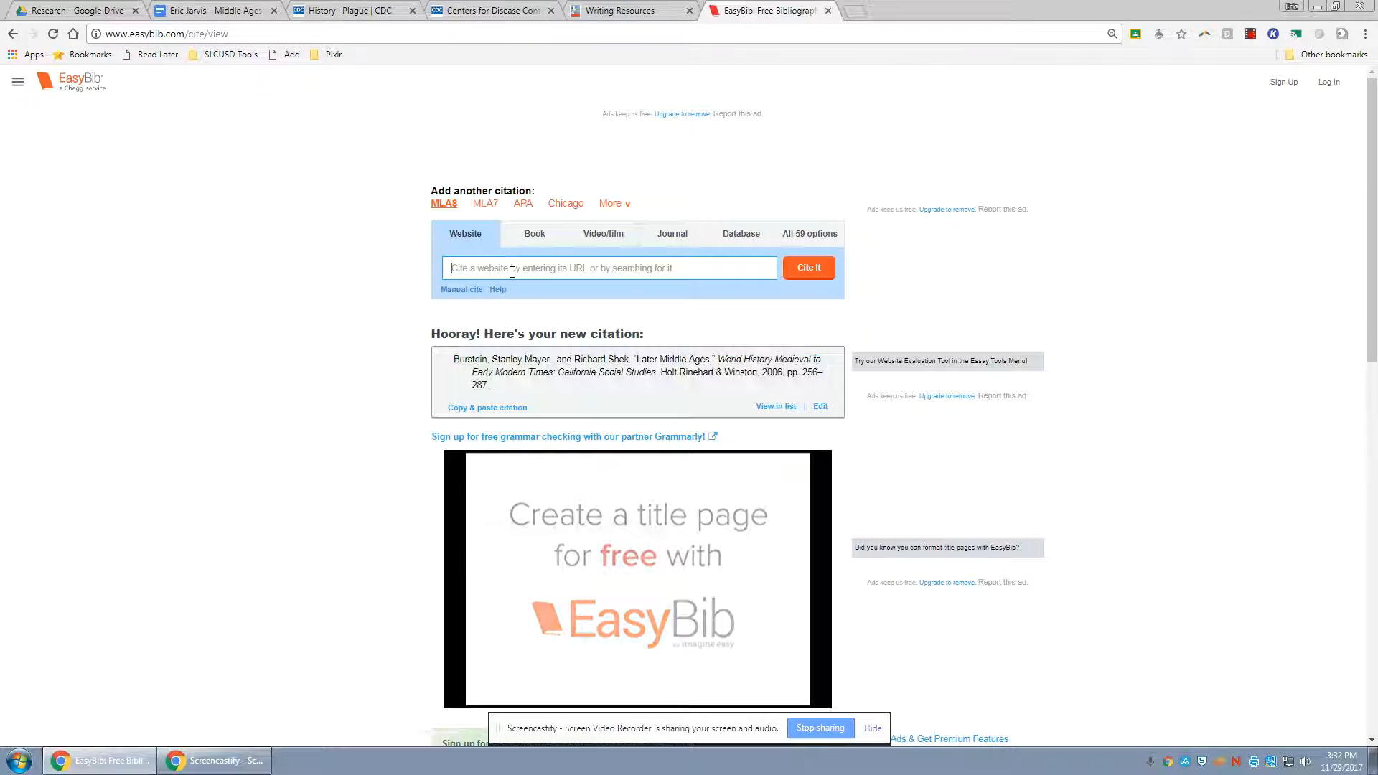
key("ctrl+v")
left_click(809, 282)
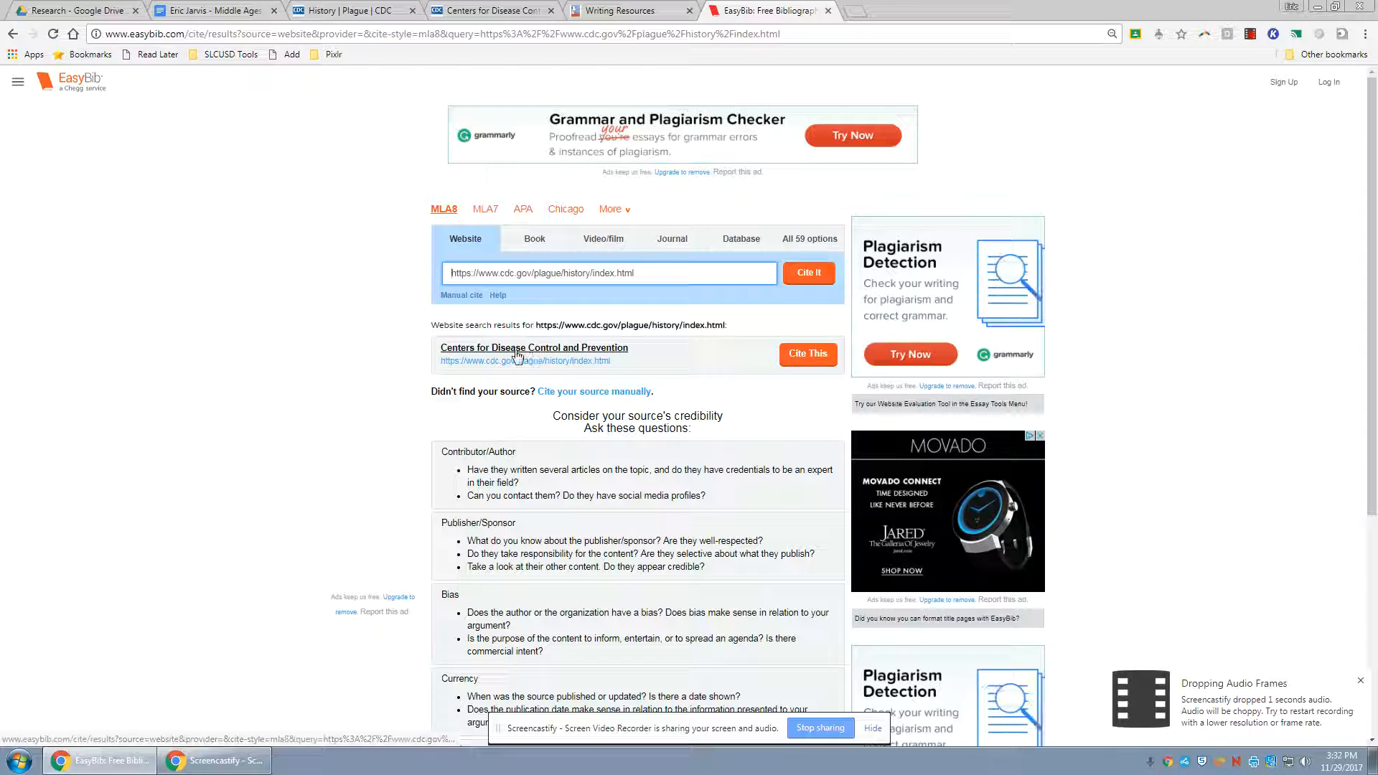
left_click(802, 363)
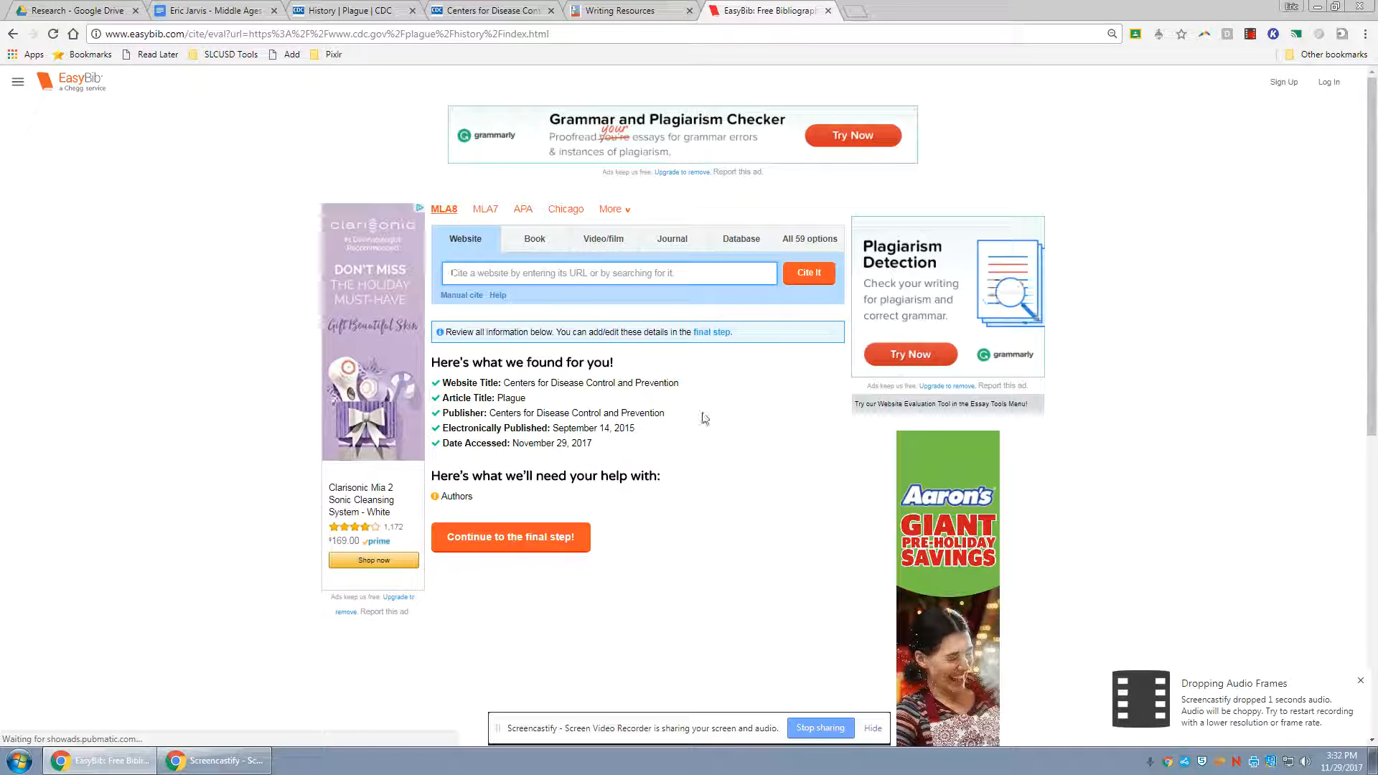
left_click(566, 538)
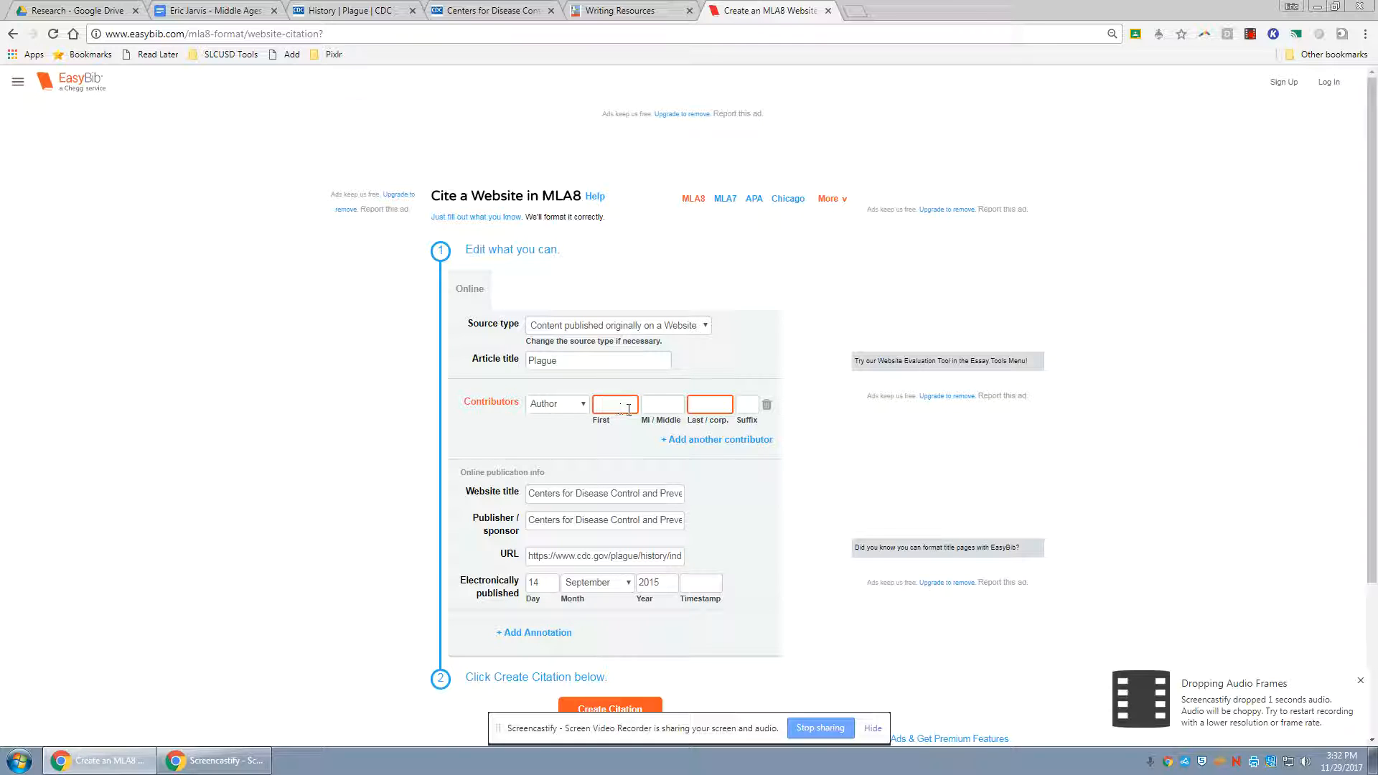
Check the CDC home page and the plague history page for an author to credit
left_click(448, 12)
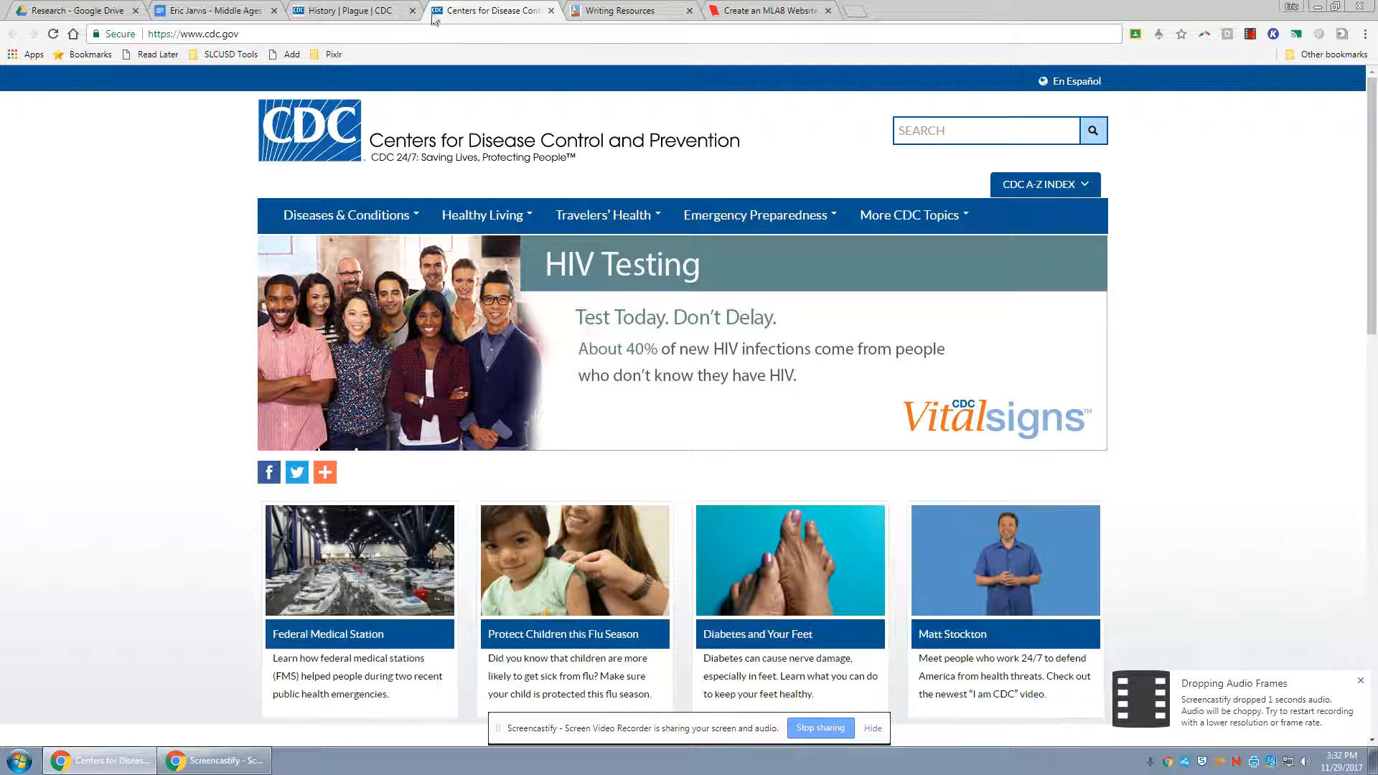
left_click(376, 10)
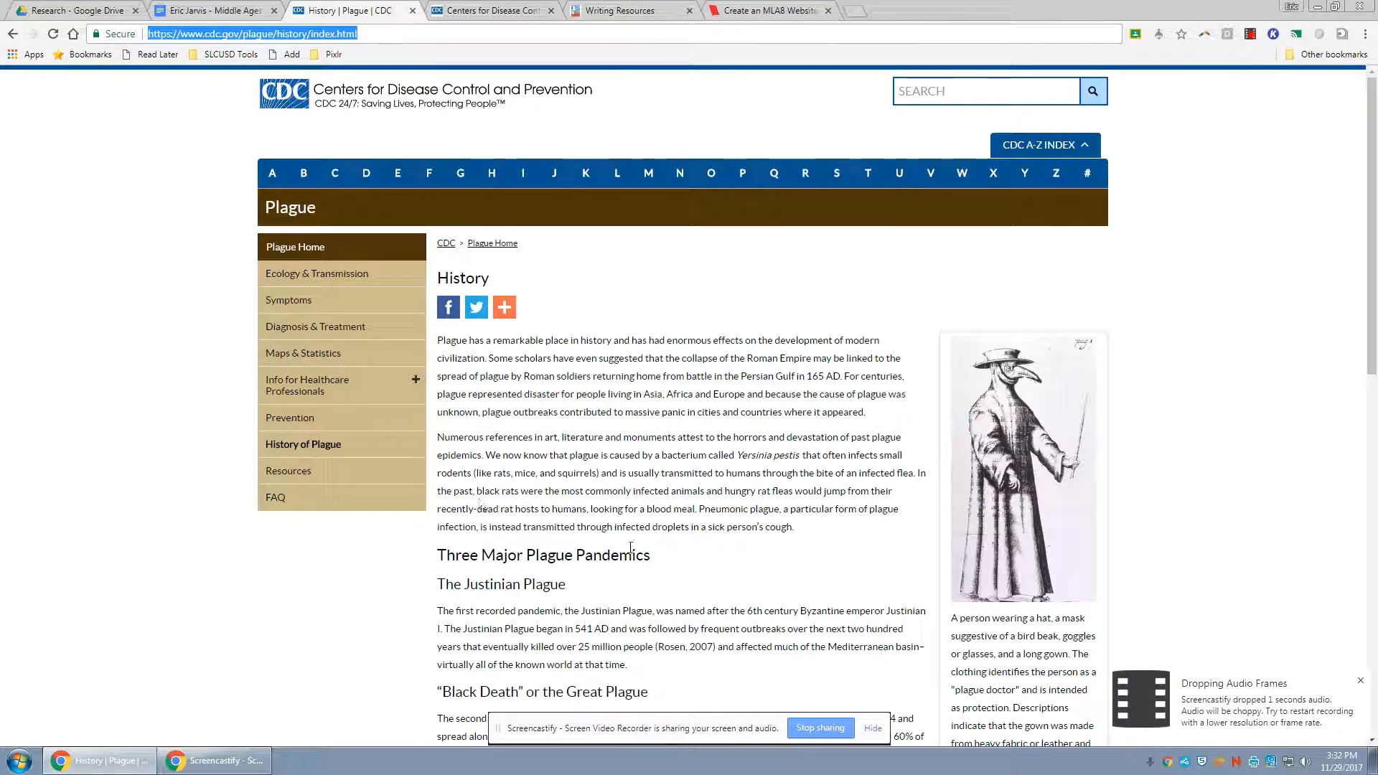
scroll(630, 547, "down", 7)
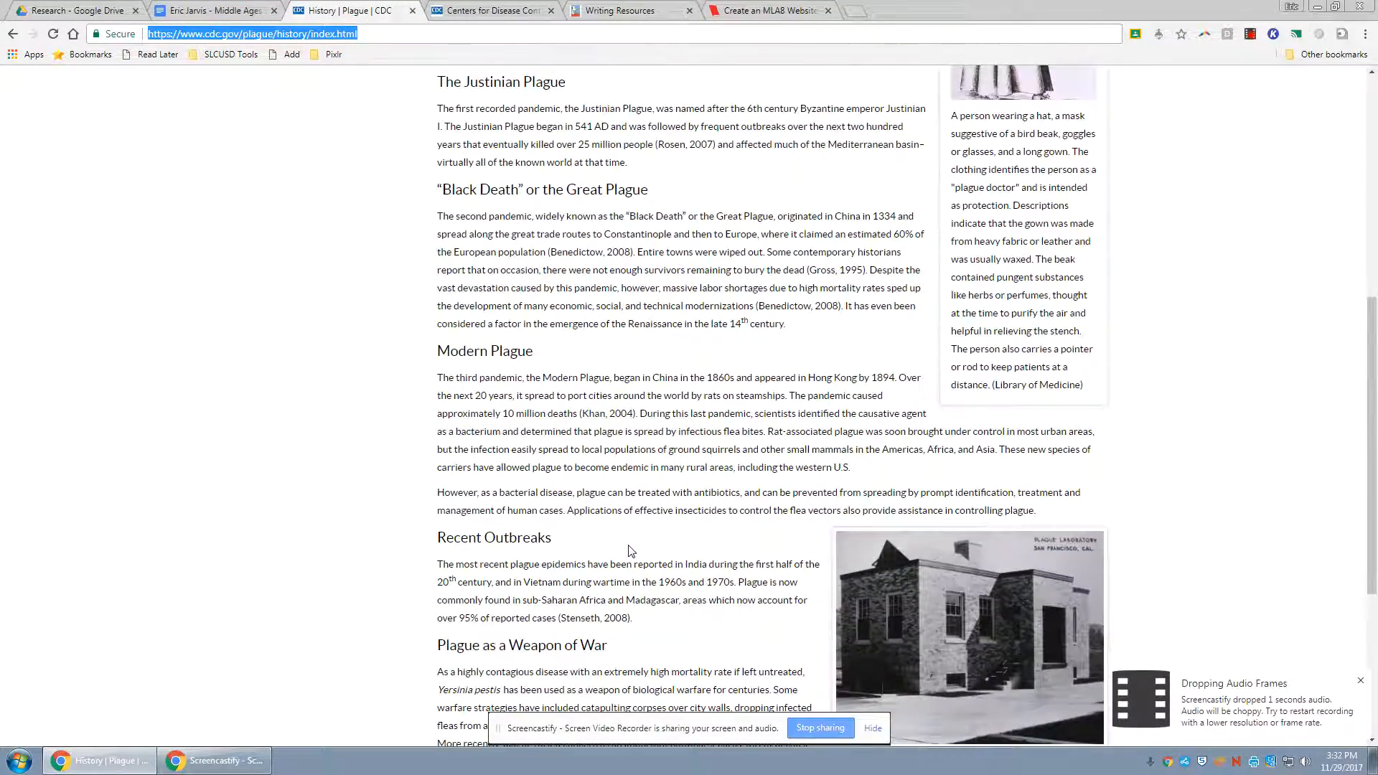
scroll(630, 551, "down", 5)
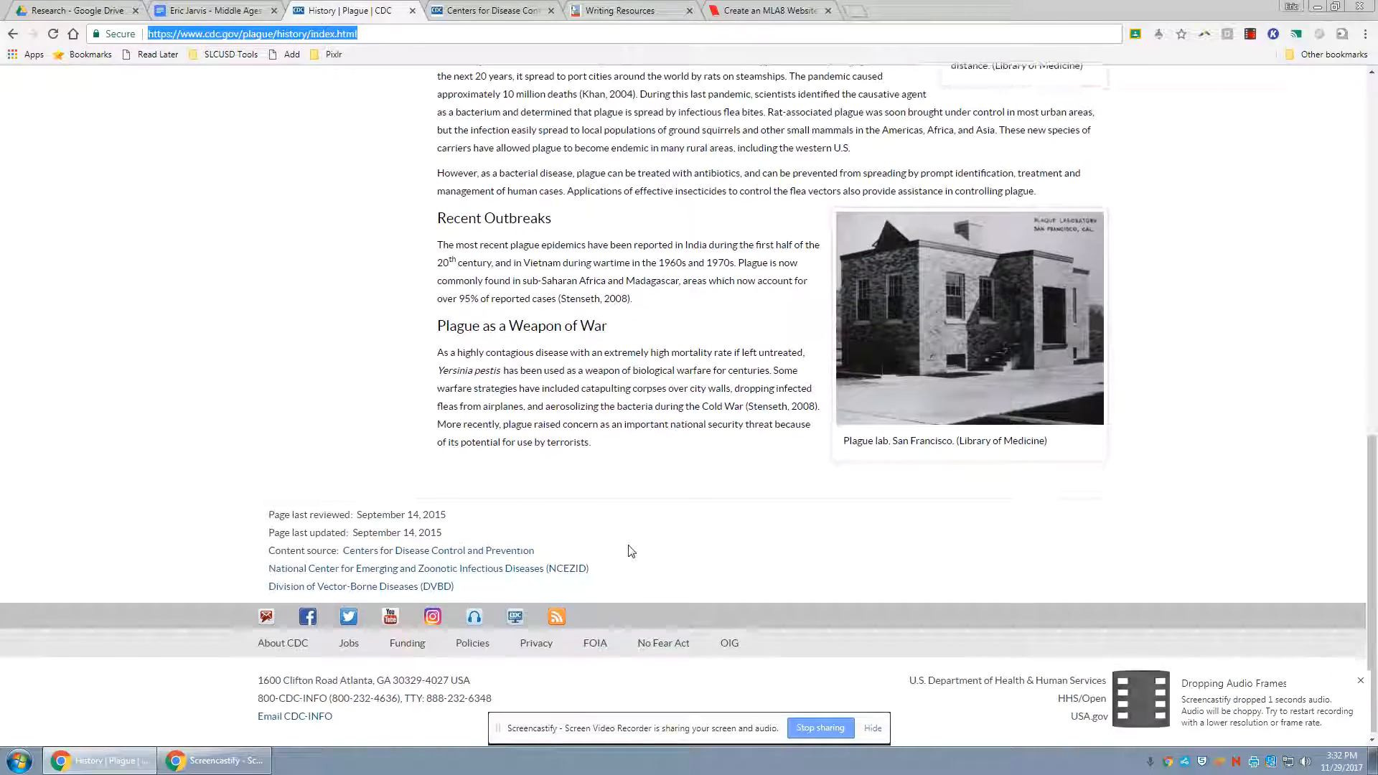
scroll(630, 549, "up", 12)
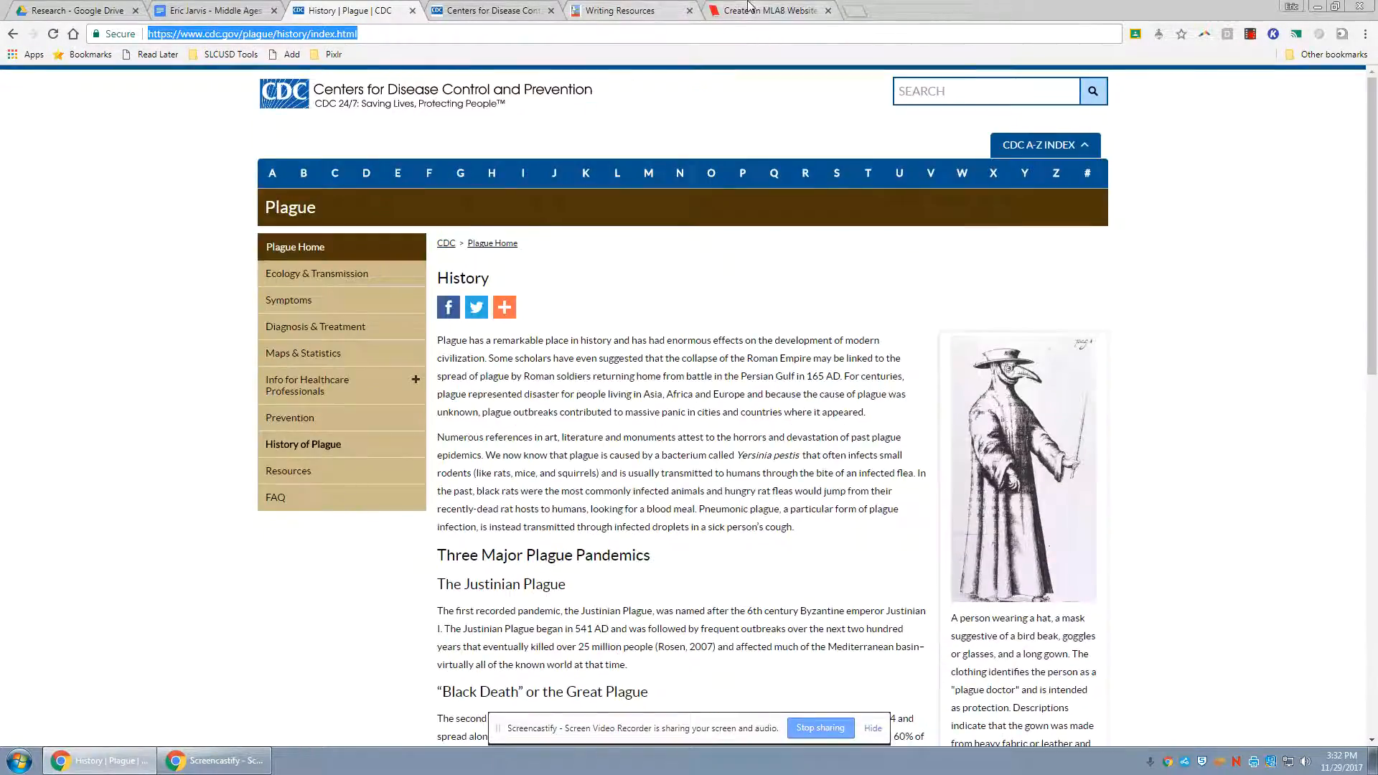
Return to the EasyBib website citation form and review its contributor, publisher, URL and publication date fields
left_click(749, 6)
scroll(746, 479, "down", 1)
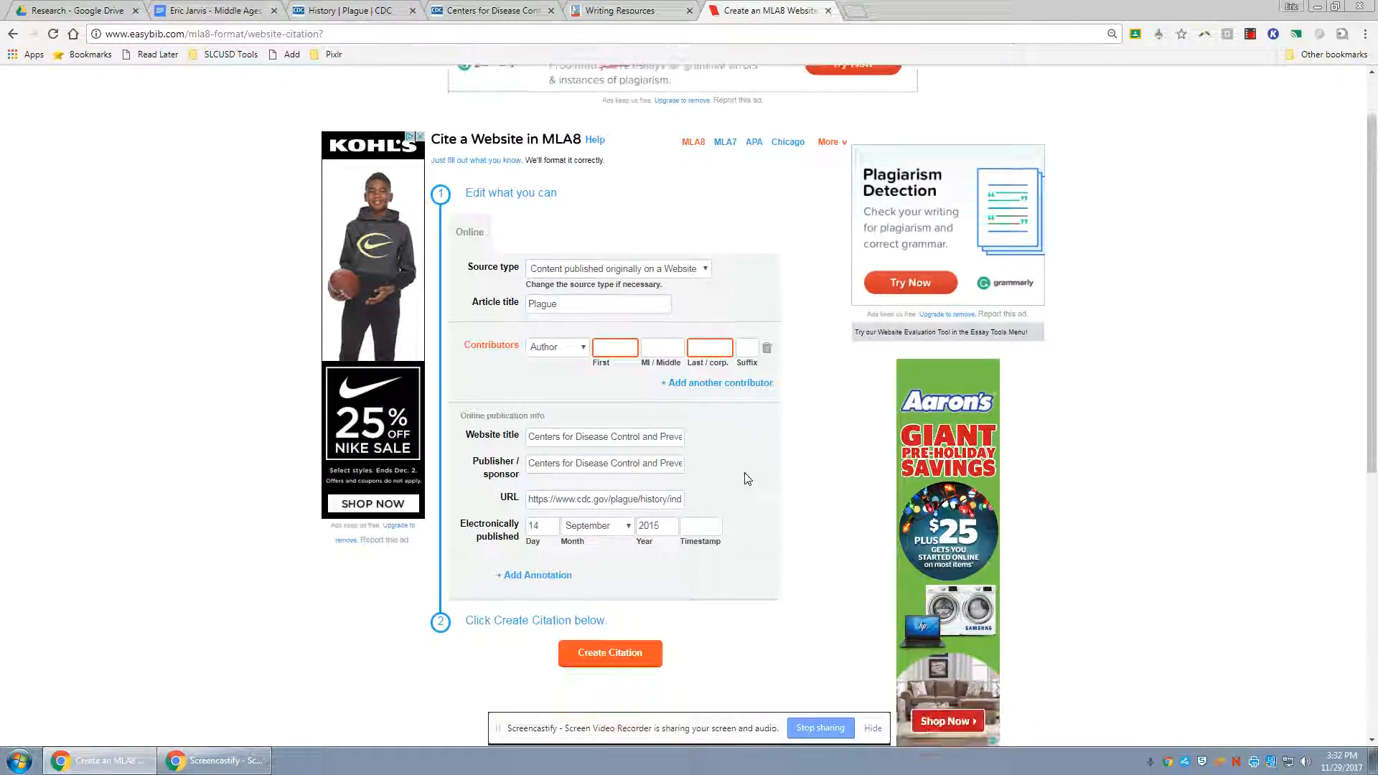
scroll(746, 478, "down", 1)
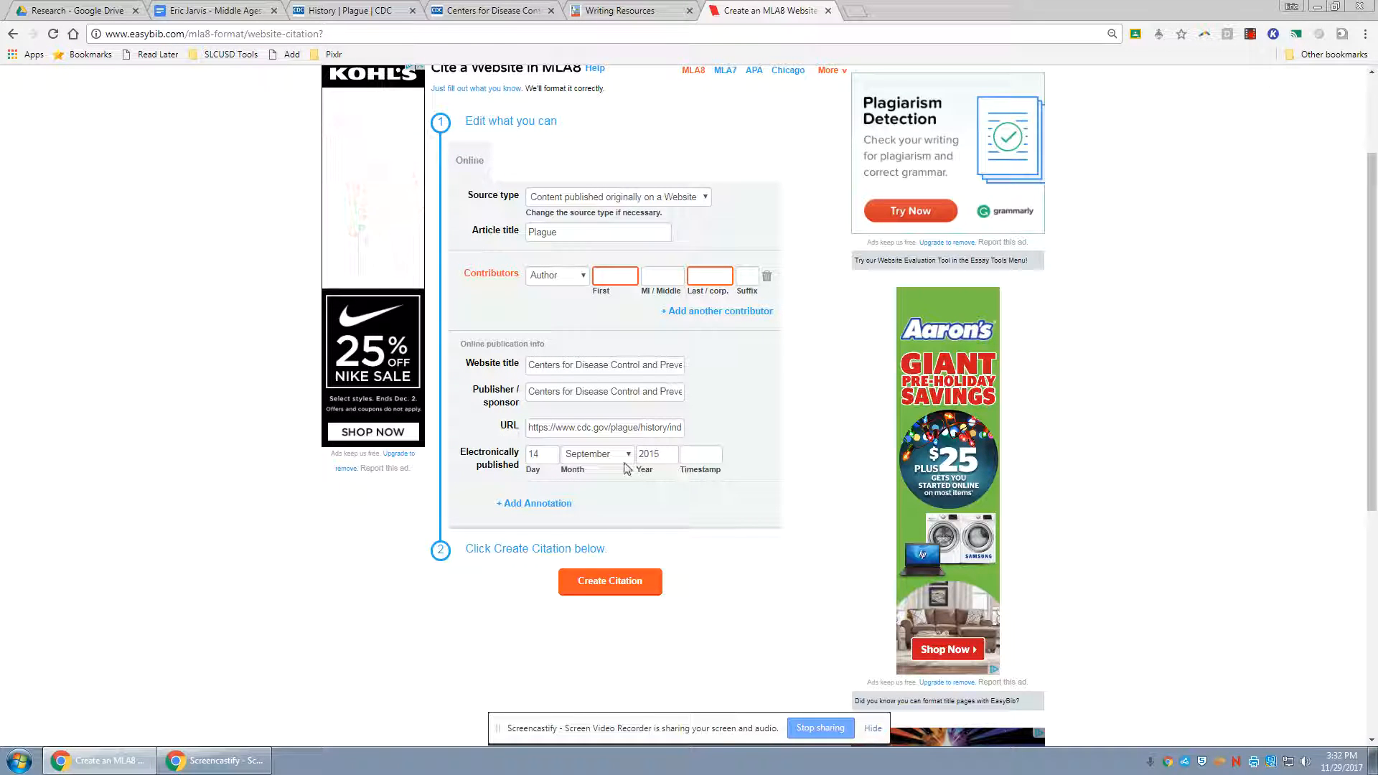
scroll(675, 475, "up", 2)
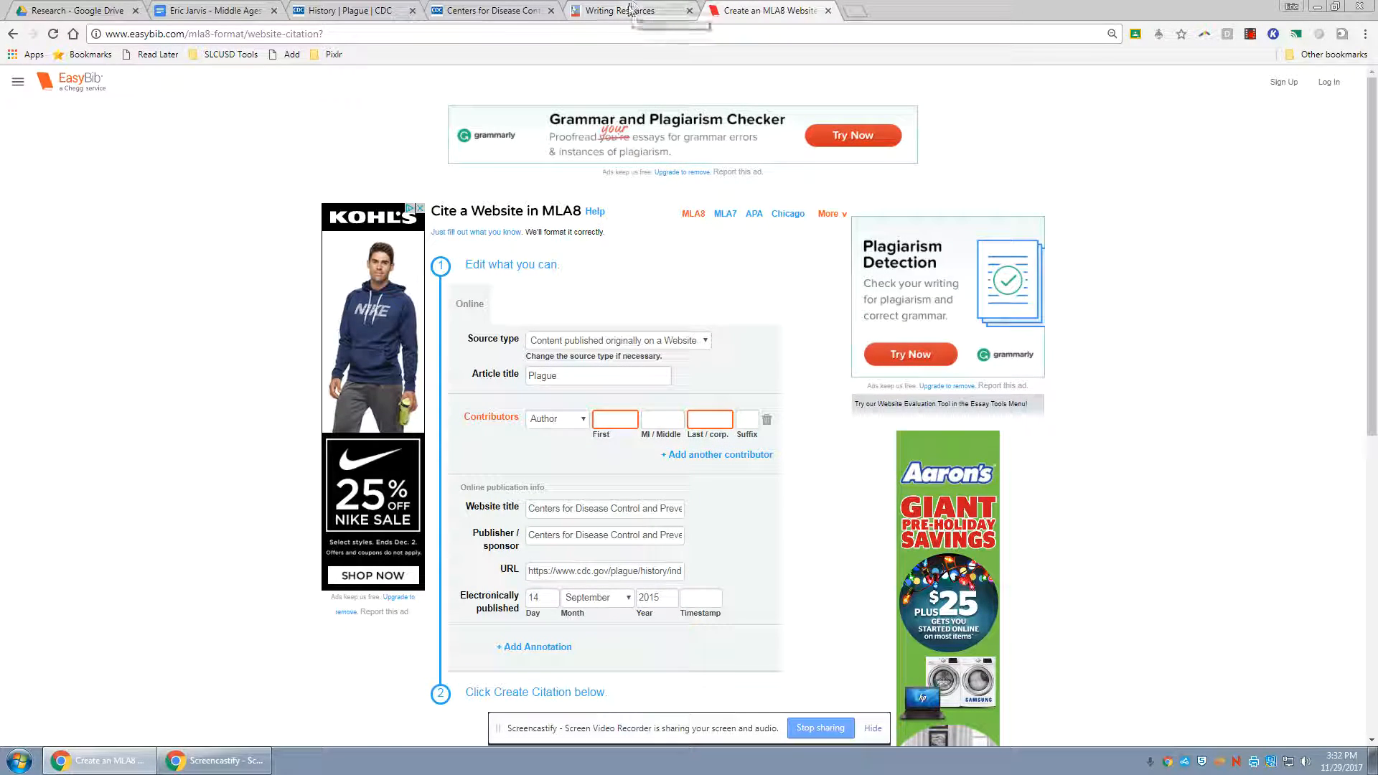
Recheck the review date and content source in the CDC plague history page's footer and the organization name in its header
left_click(364, 7)
scroll(473, 413, "down", 12)
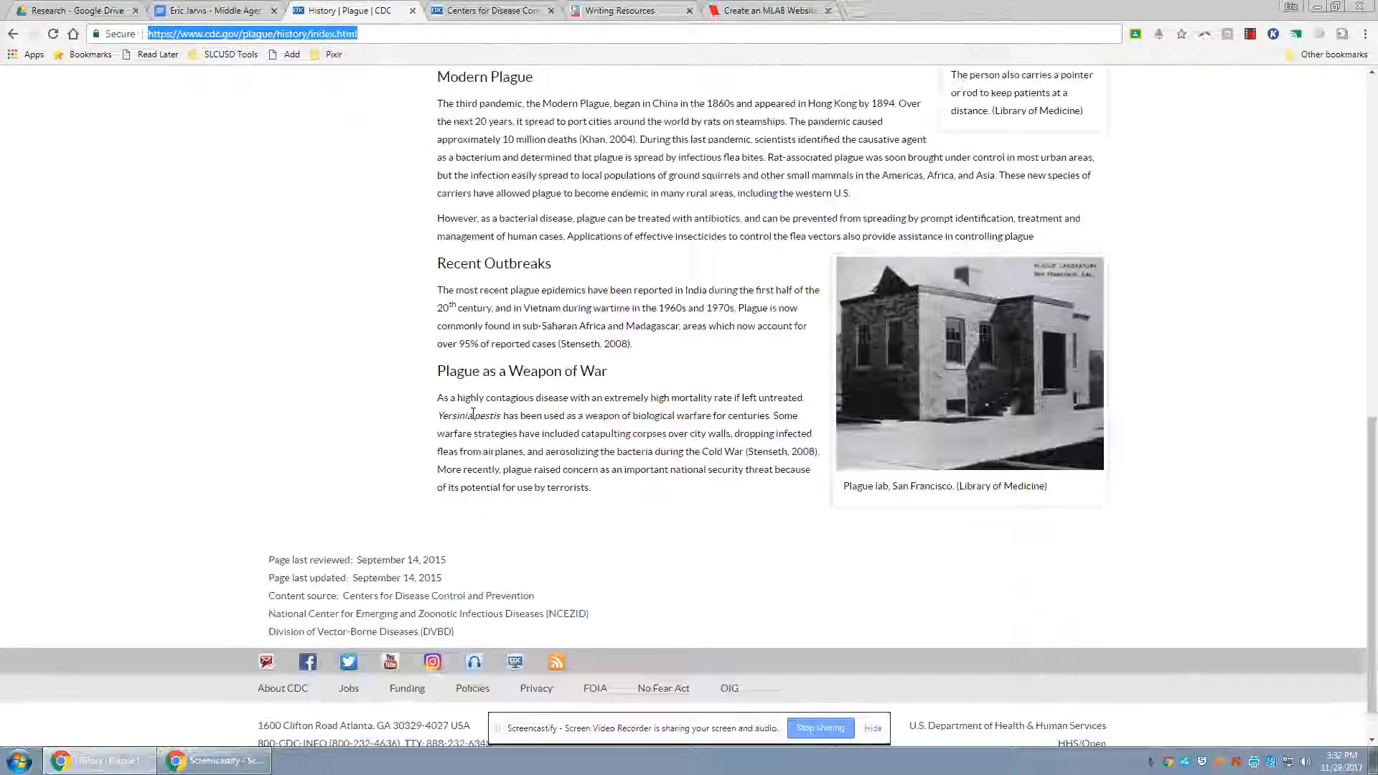
scroll(473, 413, "up", 10)
scroll(473, 413, "up", 3)
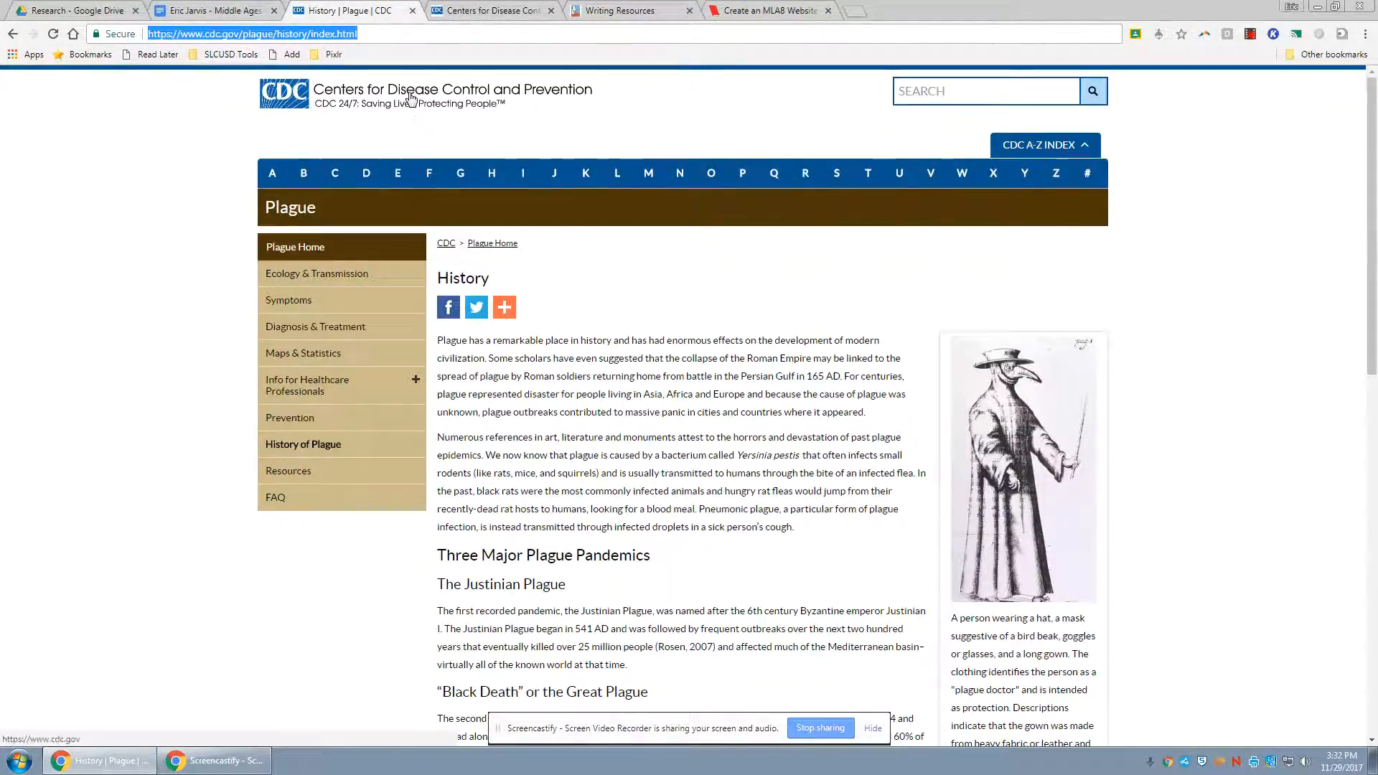
Create the MLA8 website citation for the CDC Plague page in EasyBib and copy it to the clipboard
left_click(746, 11)
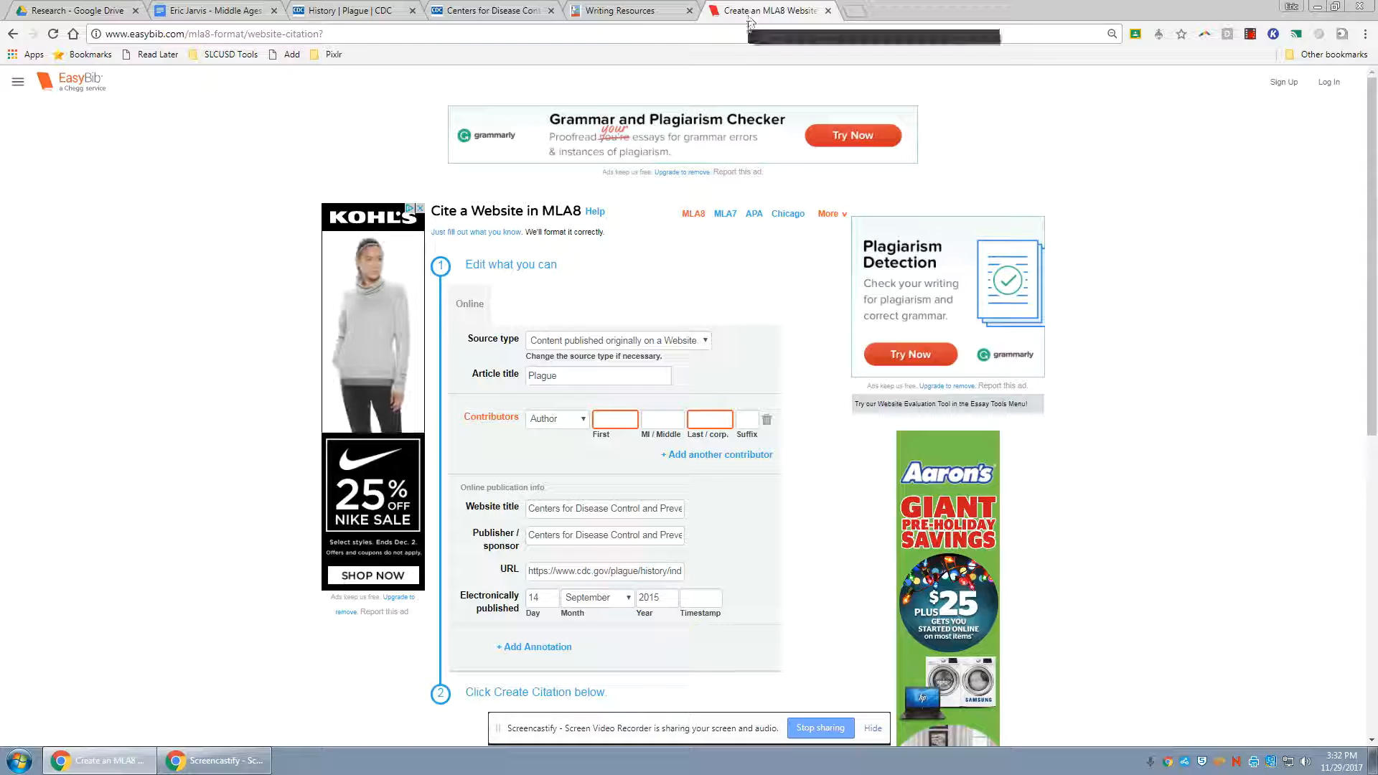
scroll(613, 302, "down", 3)
left_click(651, 443)
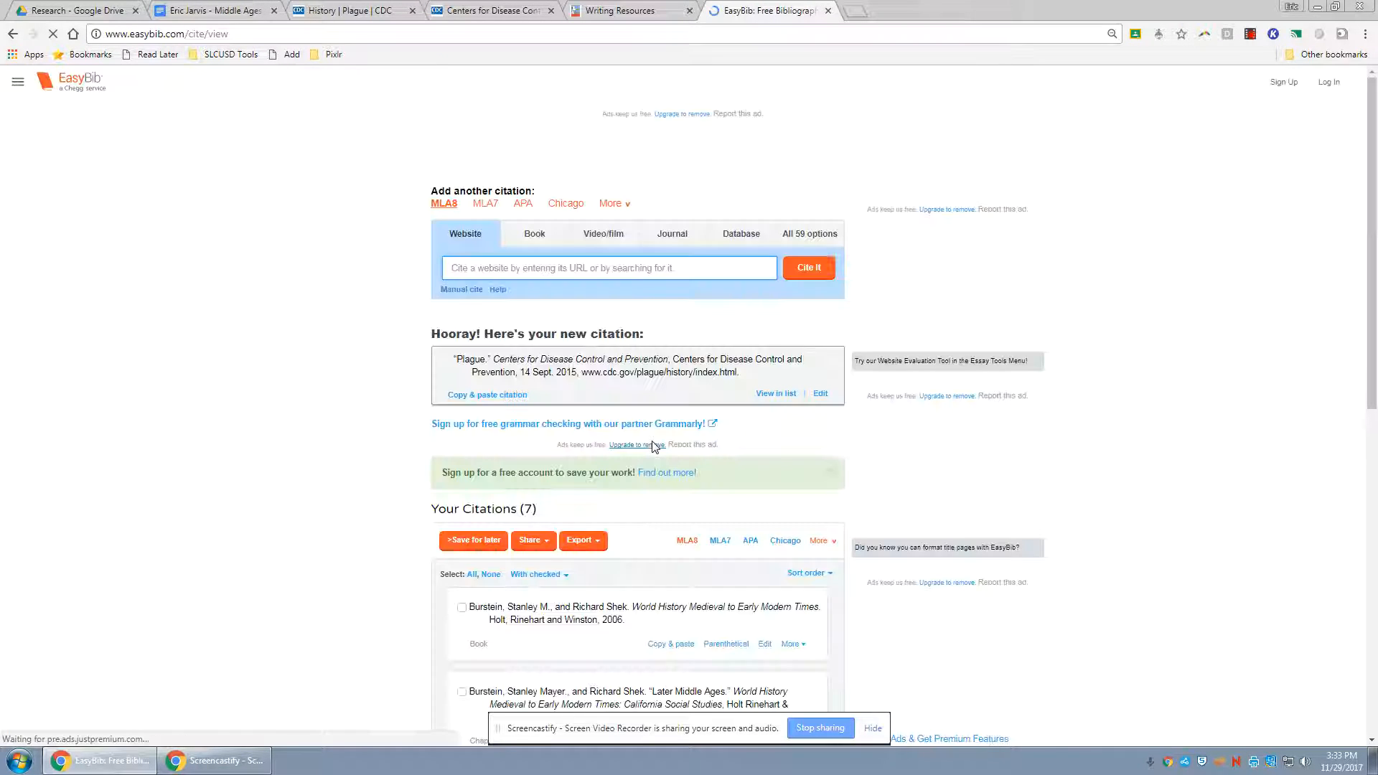
left_click(516, 394)
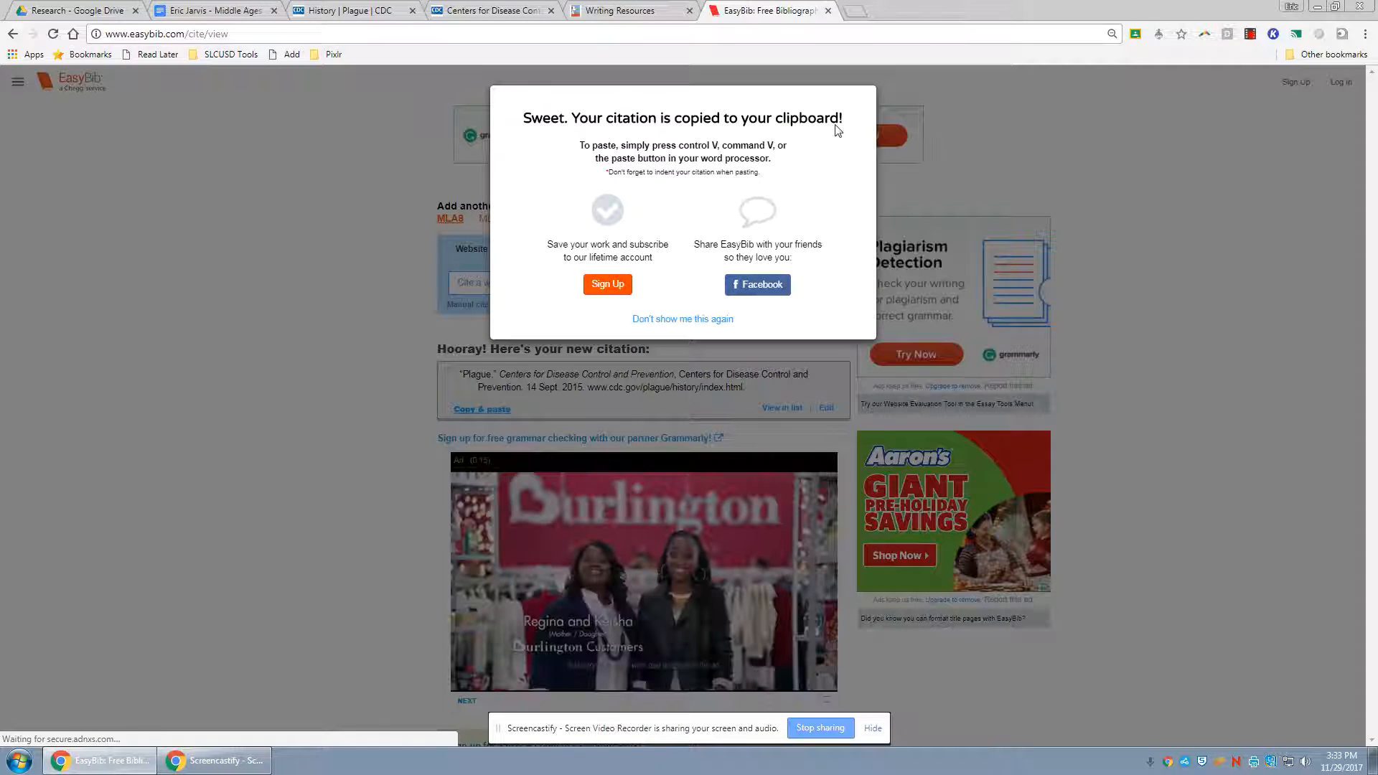
left_click(983, 161)
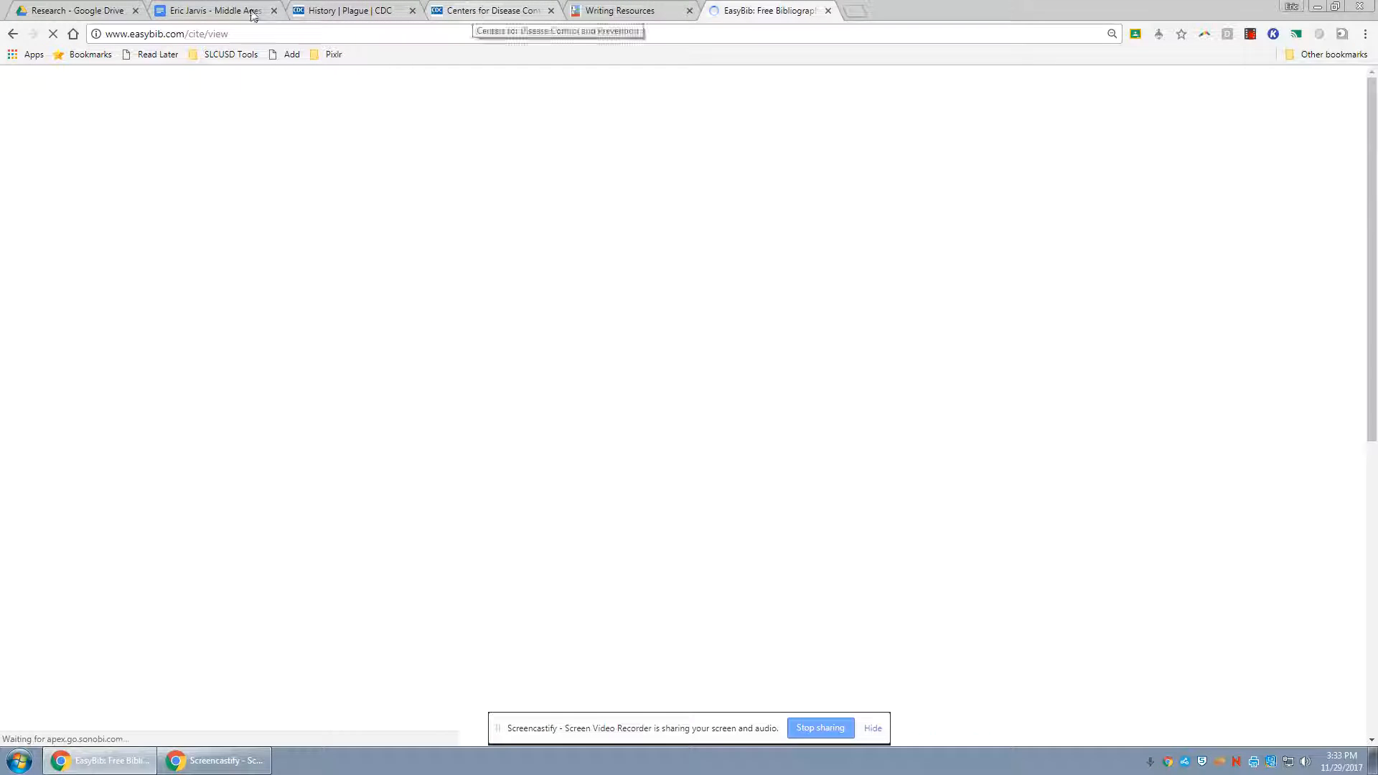
Paste the copied Plague citation below the textbook entry in the research paper's annotated bibliography and set its highlight color to None
left_click(215, 10)
key("ctrl+v")
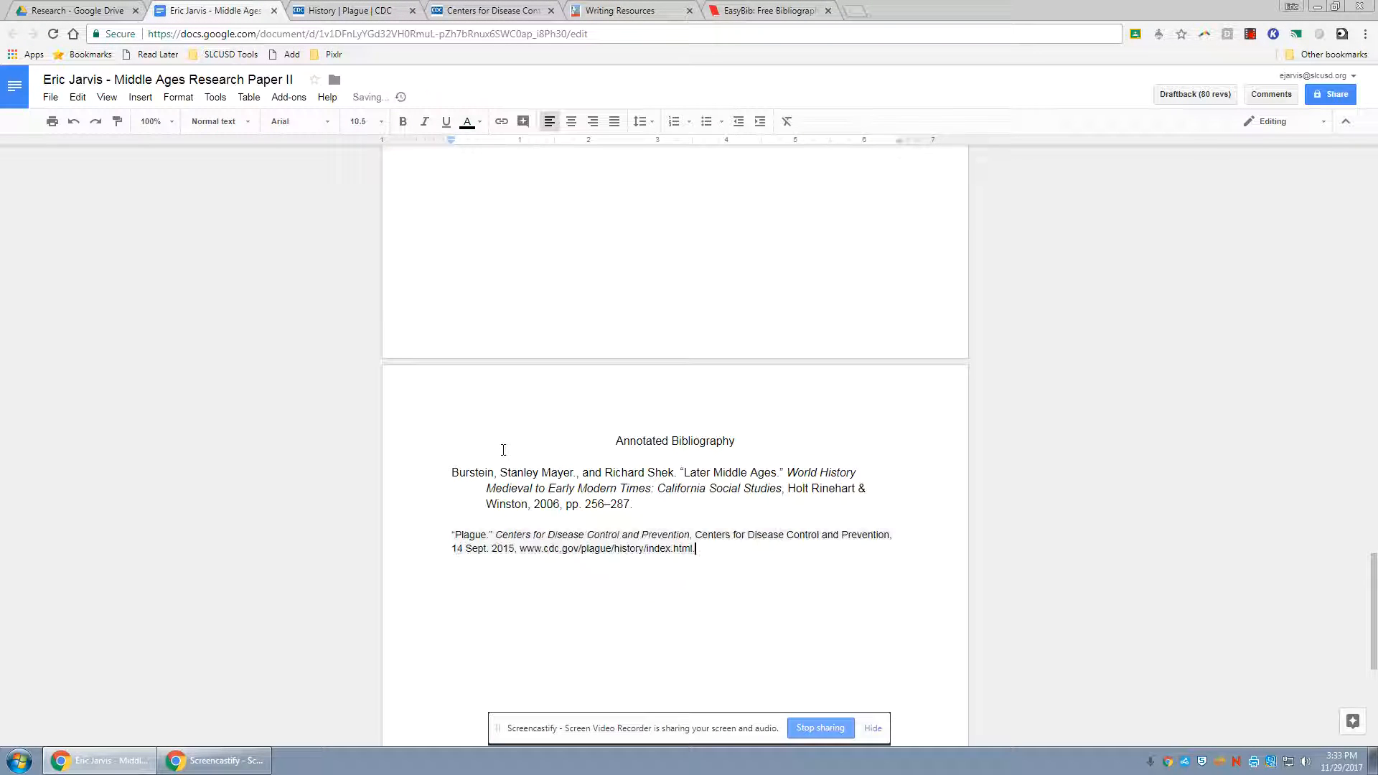
triple_click(484, 540)
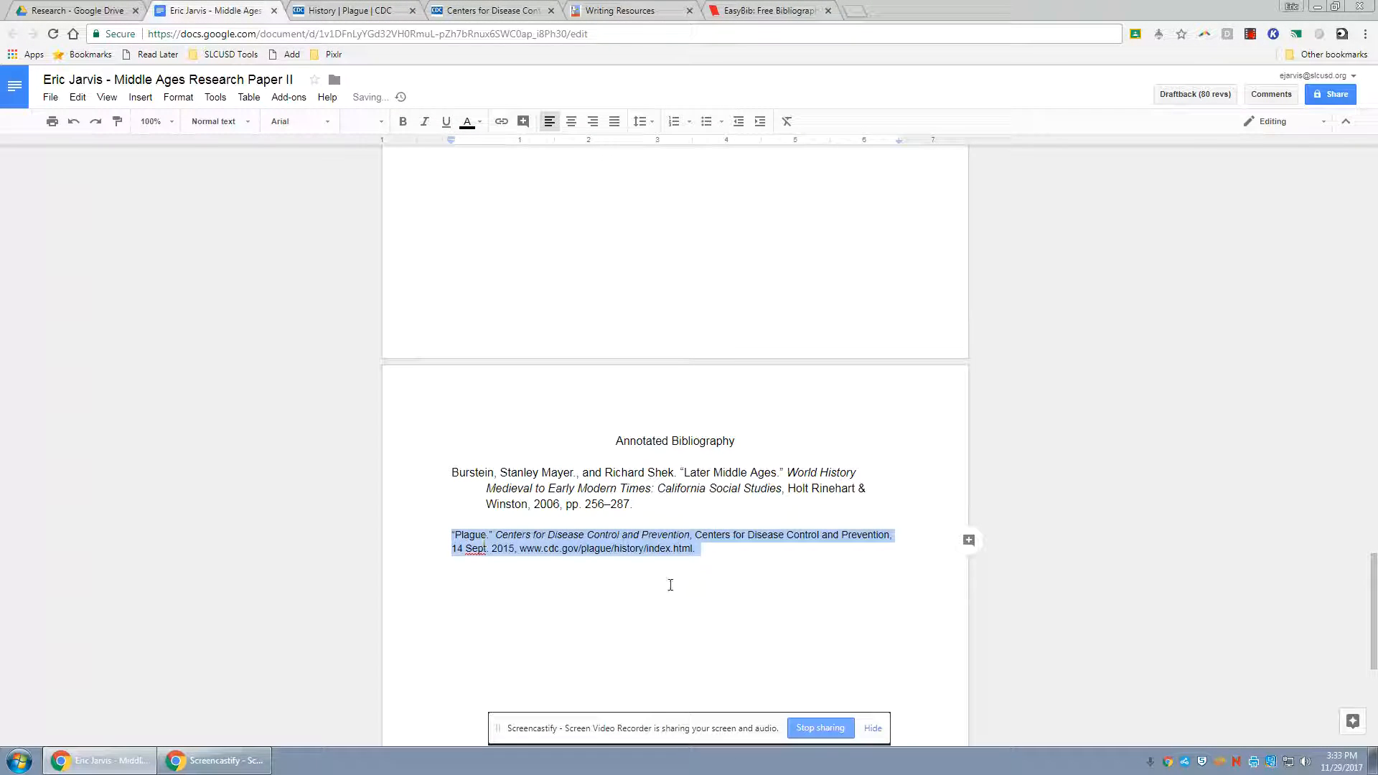
left_click(731, 560)
left_click_drag(731, 562, 435, 537)
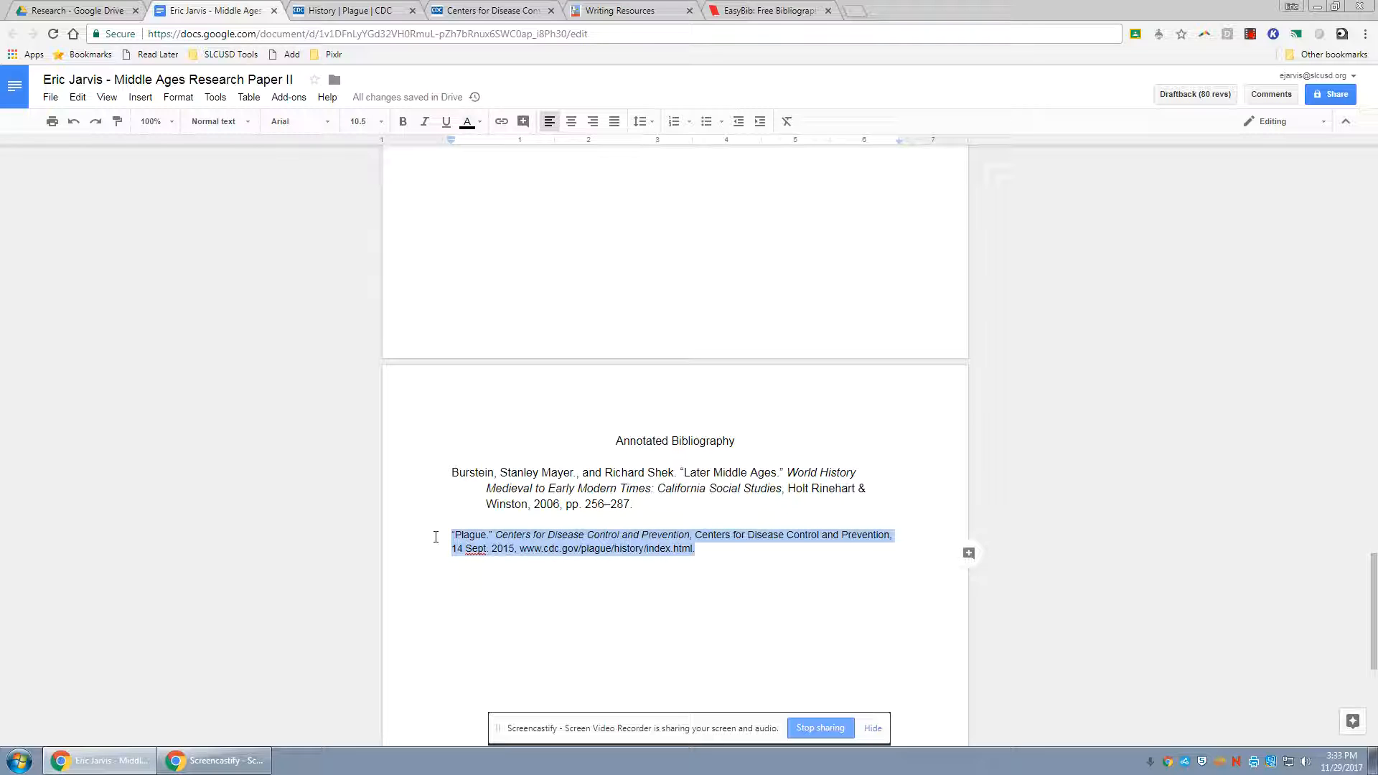
left_click(479, 122)
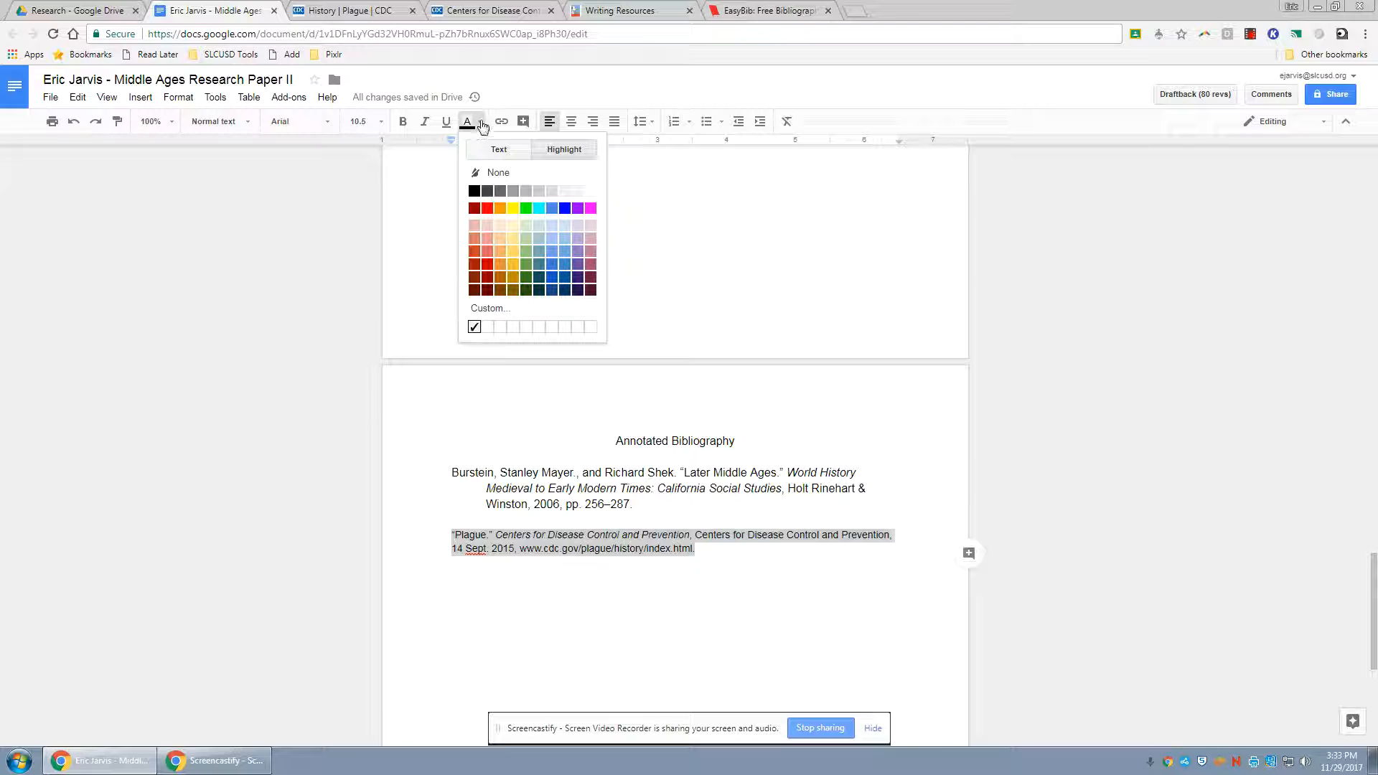
left_click(546, 169)
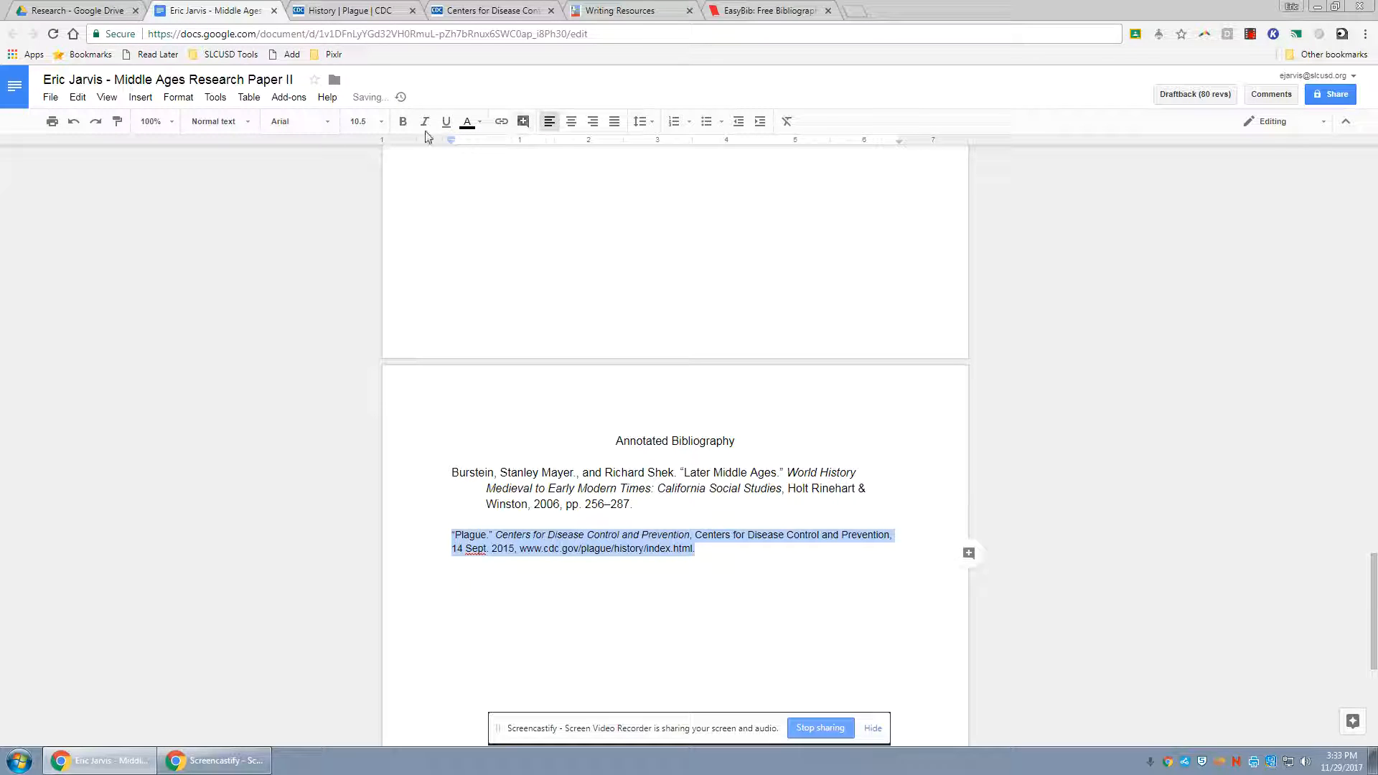
Set the Plague citation to font size 12 and give it a 0.5-inch hanging indent matching the textbook entry
left_click(378, 122)
left_click(379, 224)
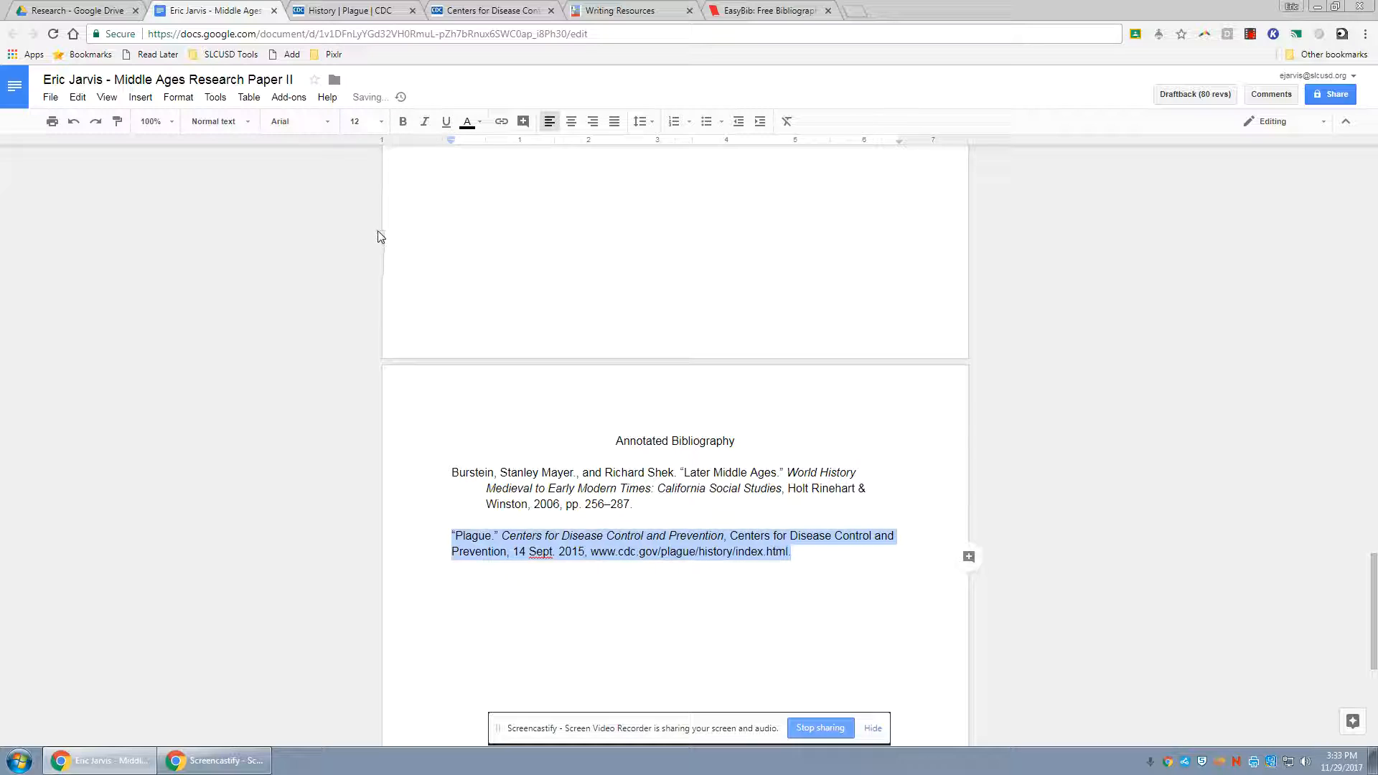
mouse_move(451, 141)
left_mouse_down()
mouse_move(486, 144)
mouse_move(451, 143)
left_mouse_up()
left_click(627, 553)
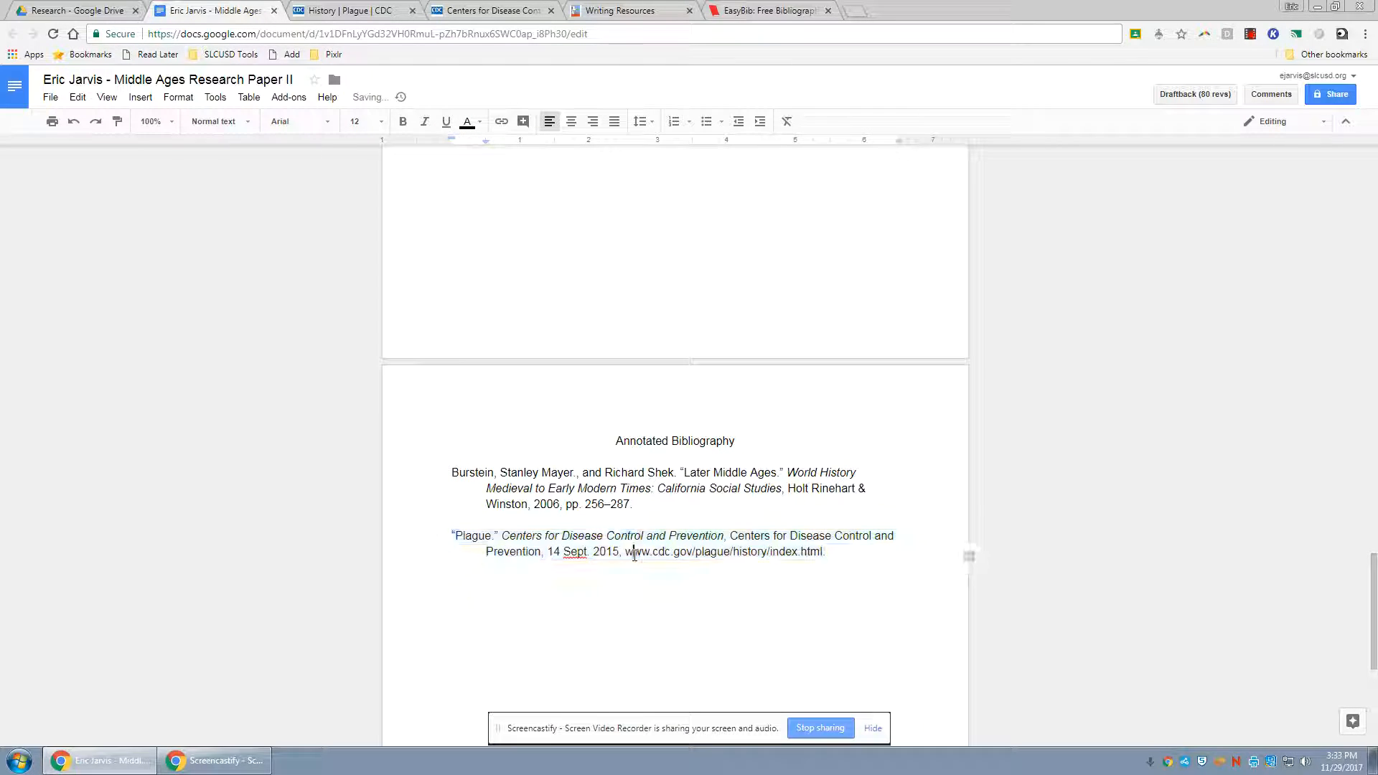
left_click(607, 582)
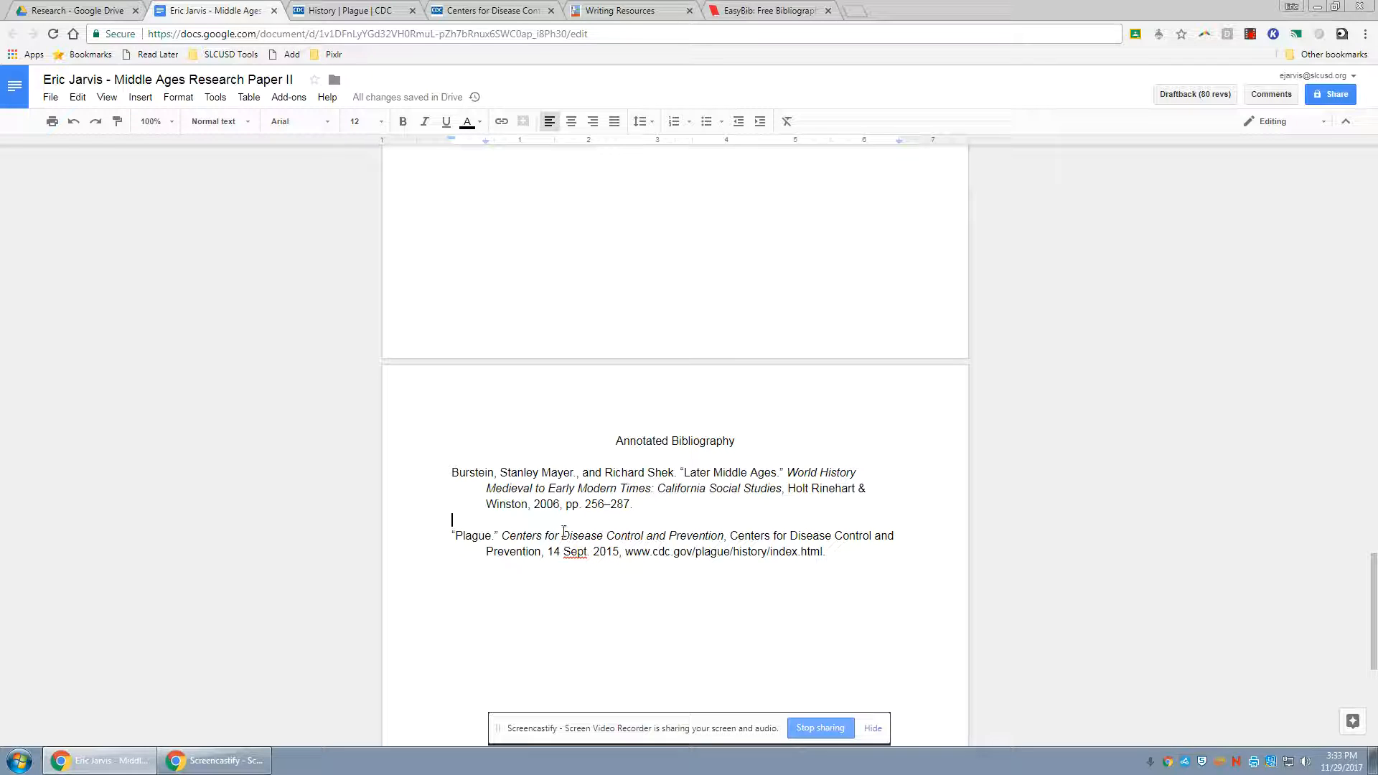
Move the Plague citation above the textbook entry, and move it back below that entry
triple_click(487, 539)
key("ctrl+c")
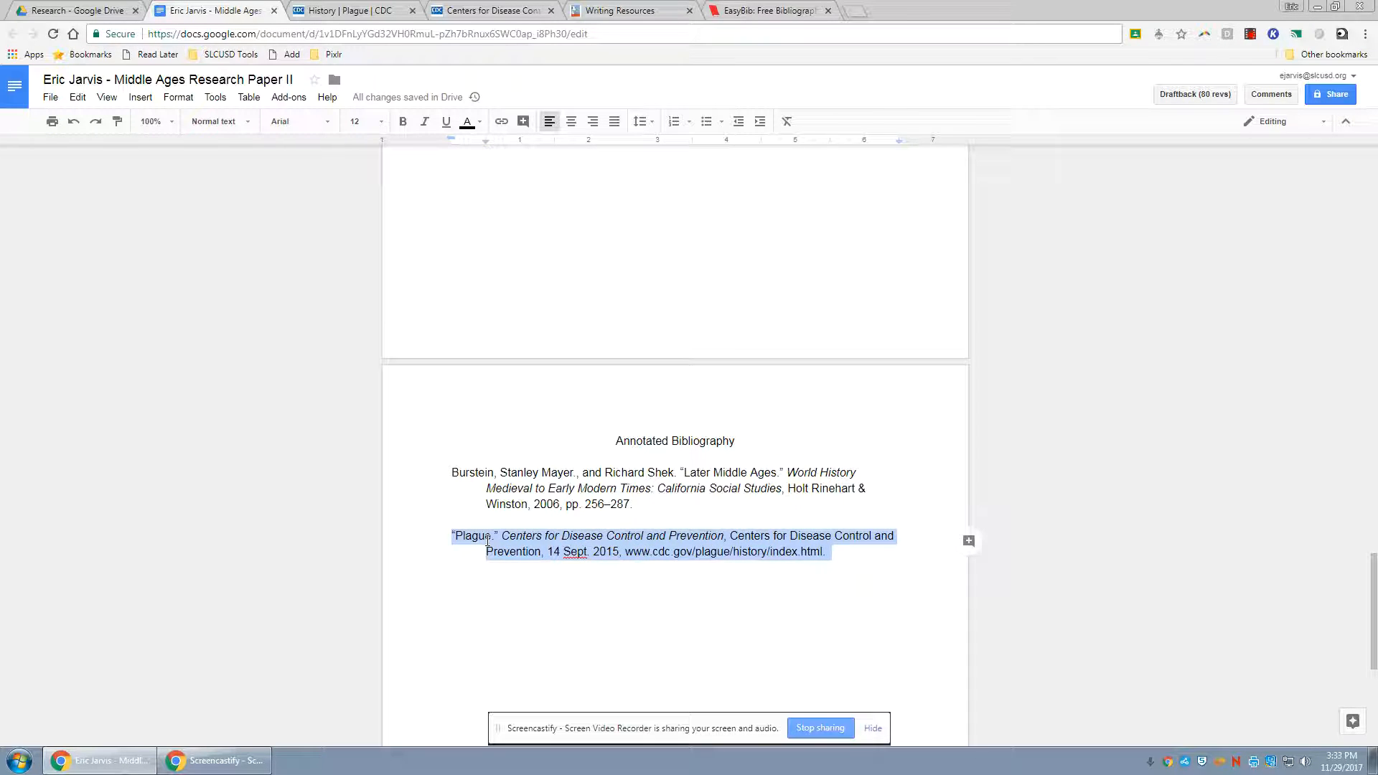
key("BackSpace")
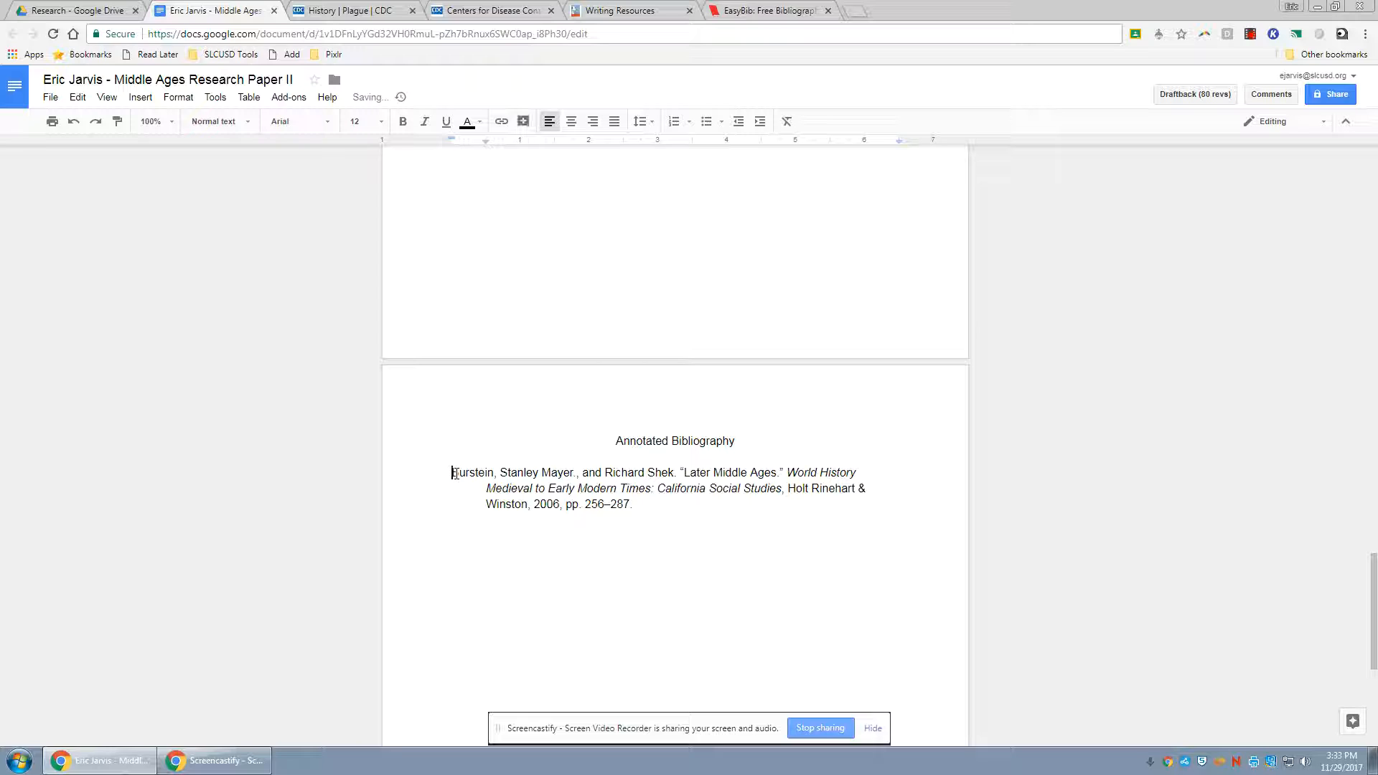
key("Return")
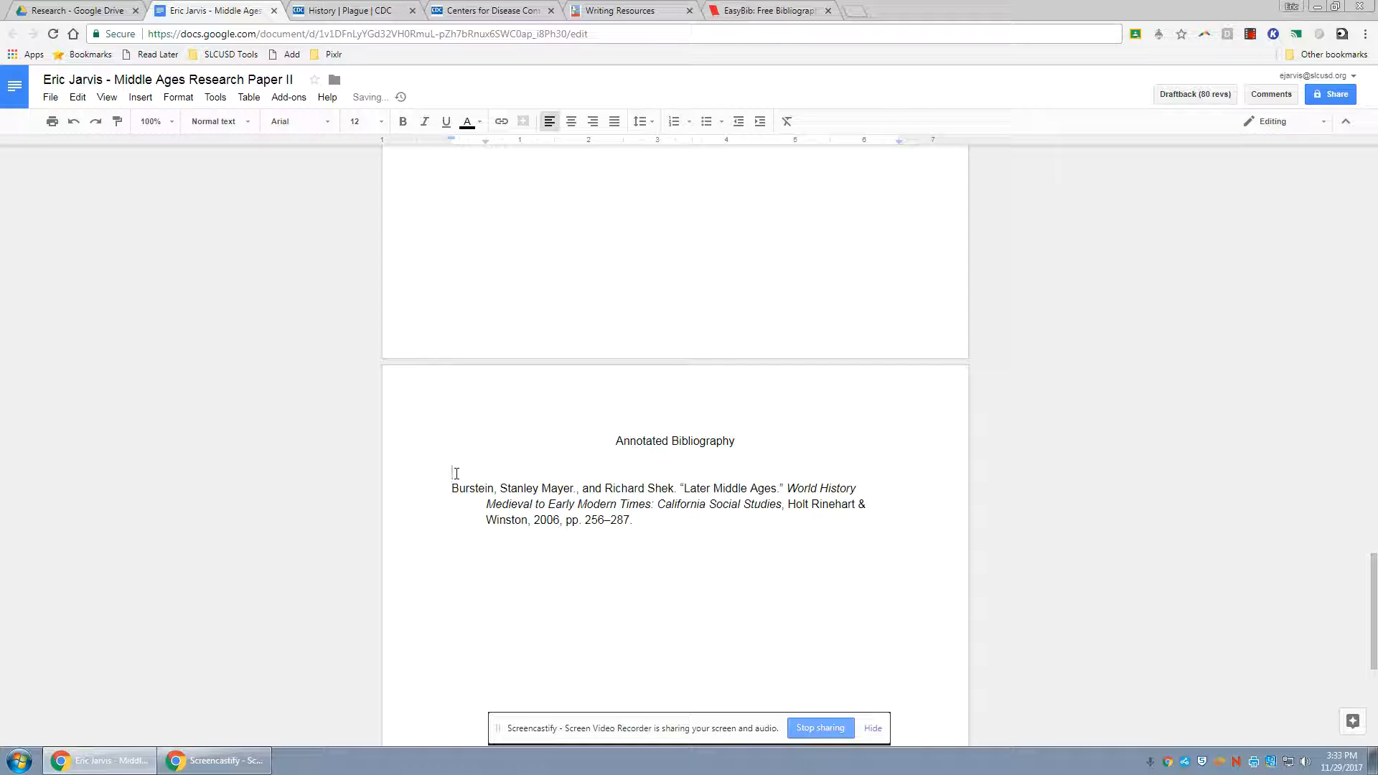
key("ctrl+v")
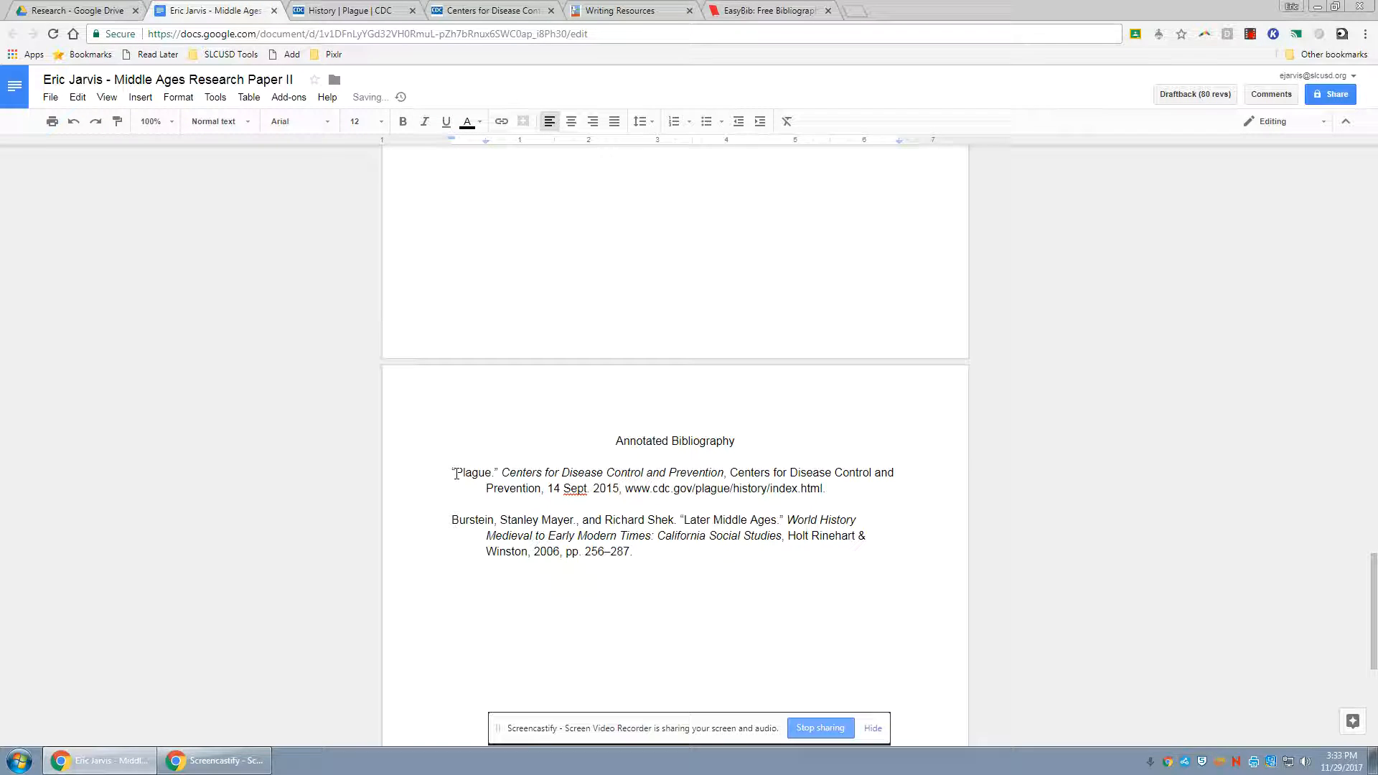
left_click_drag(452, 471, 841, 492)
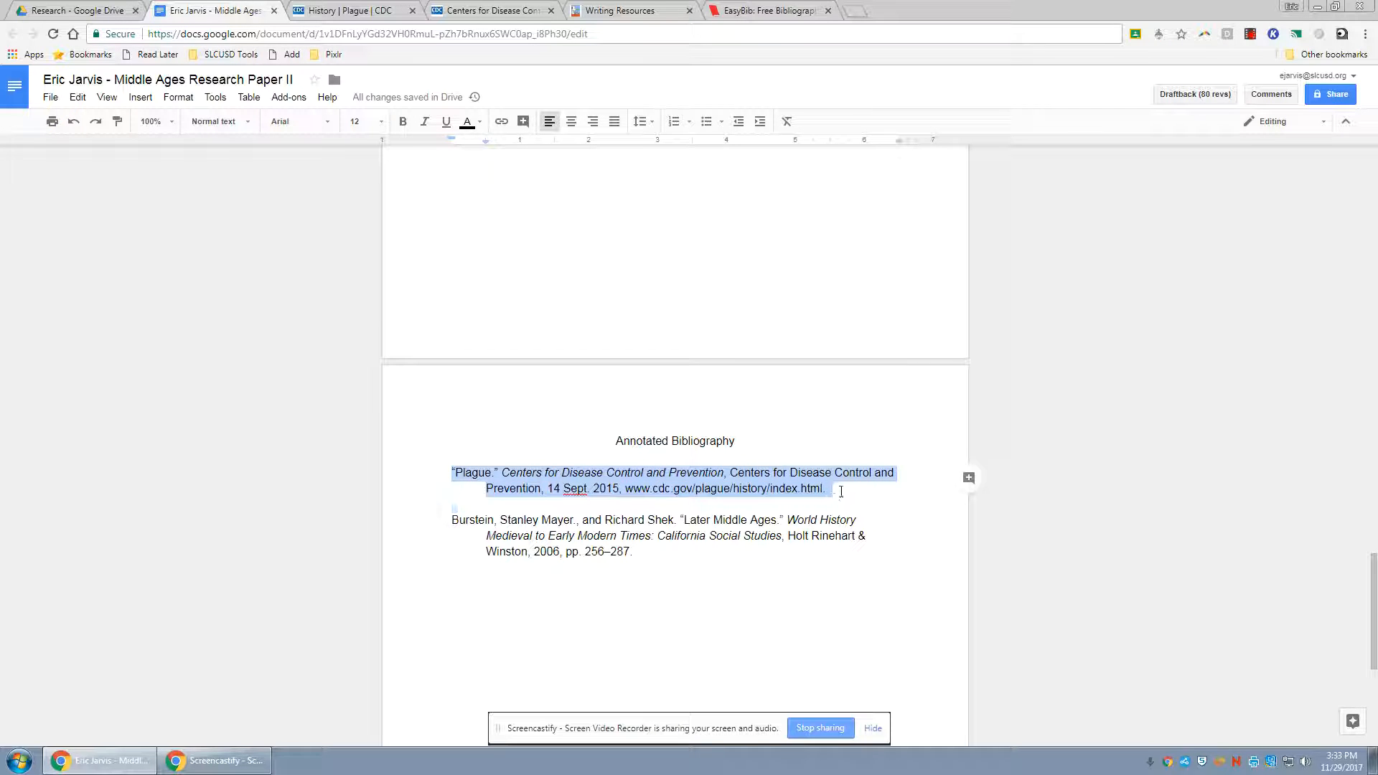
key("ctrl+x")
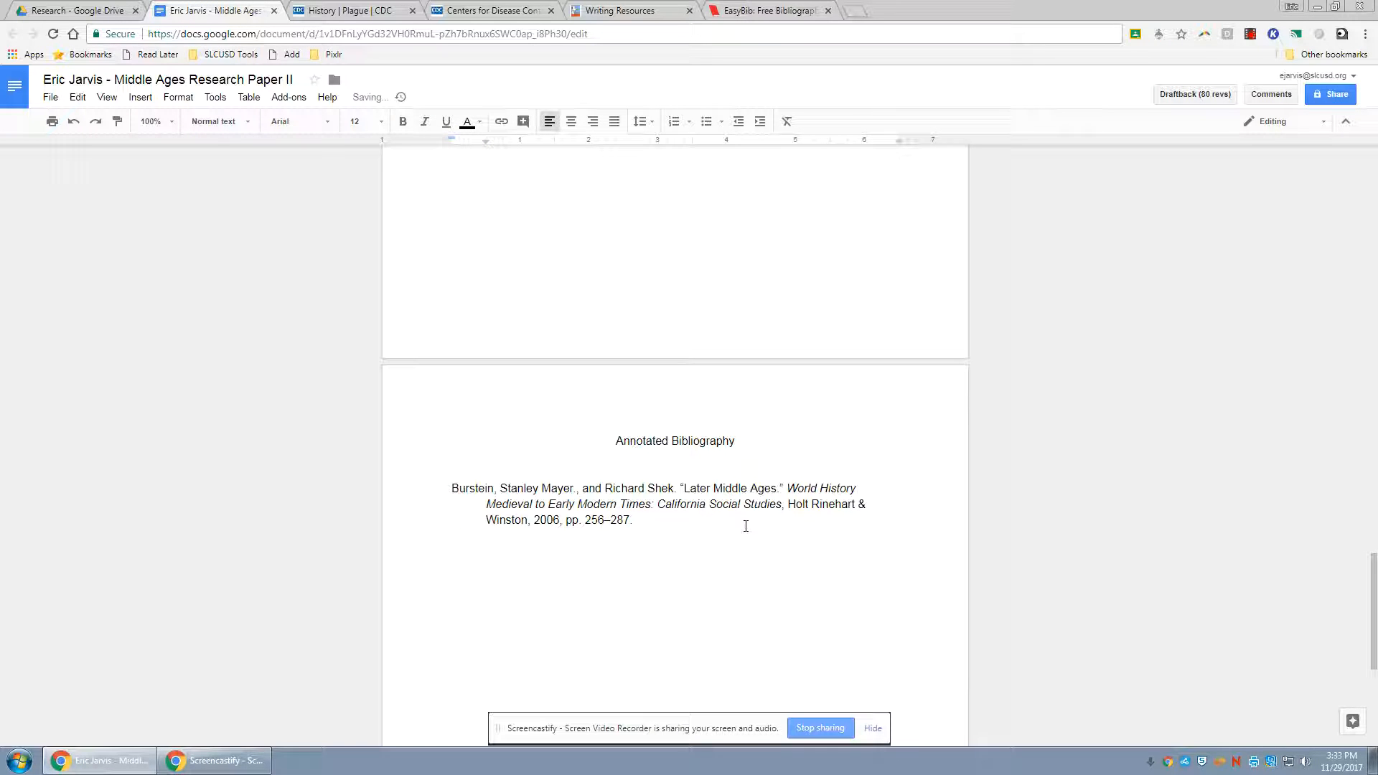
key("ctrl+v")
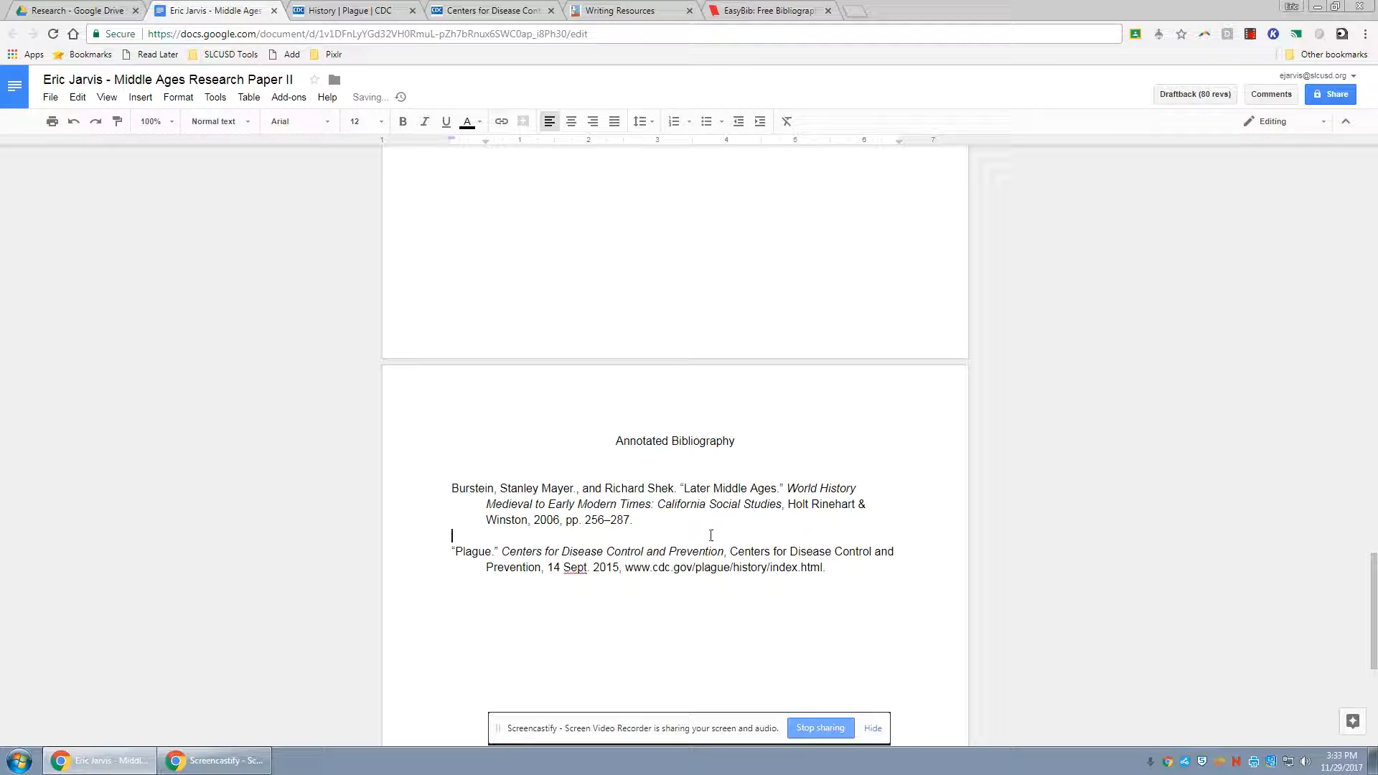
Add a blank line between the two citations and left-align the empty line under the Annotated Bibliography heading
key("Return")
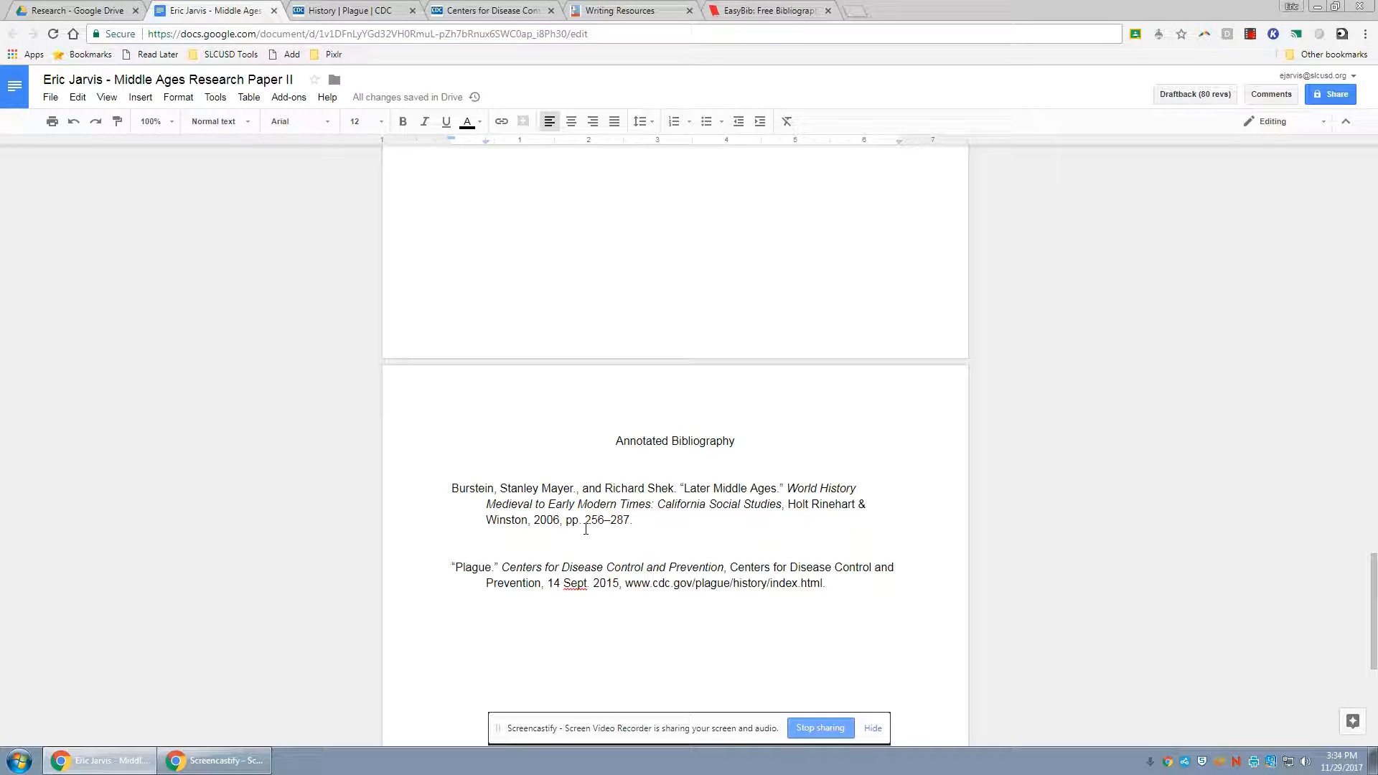
left_click(668, 460)
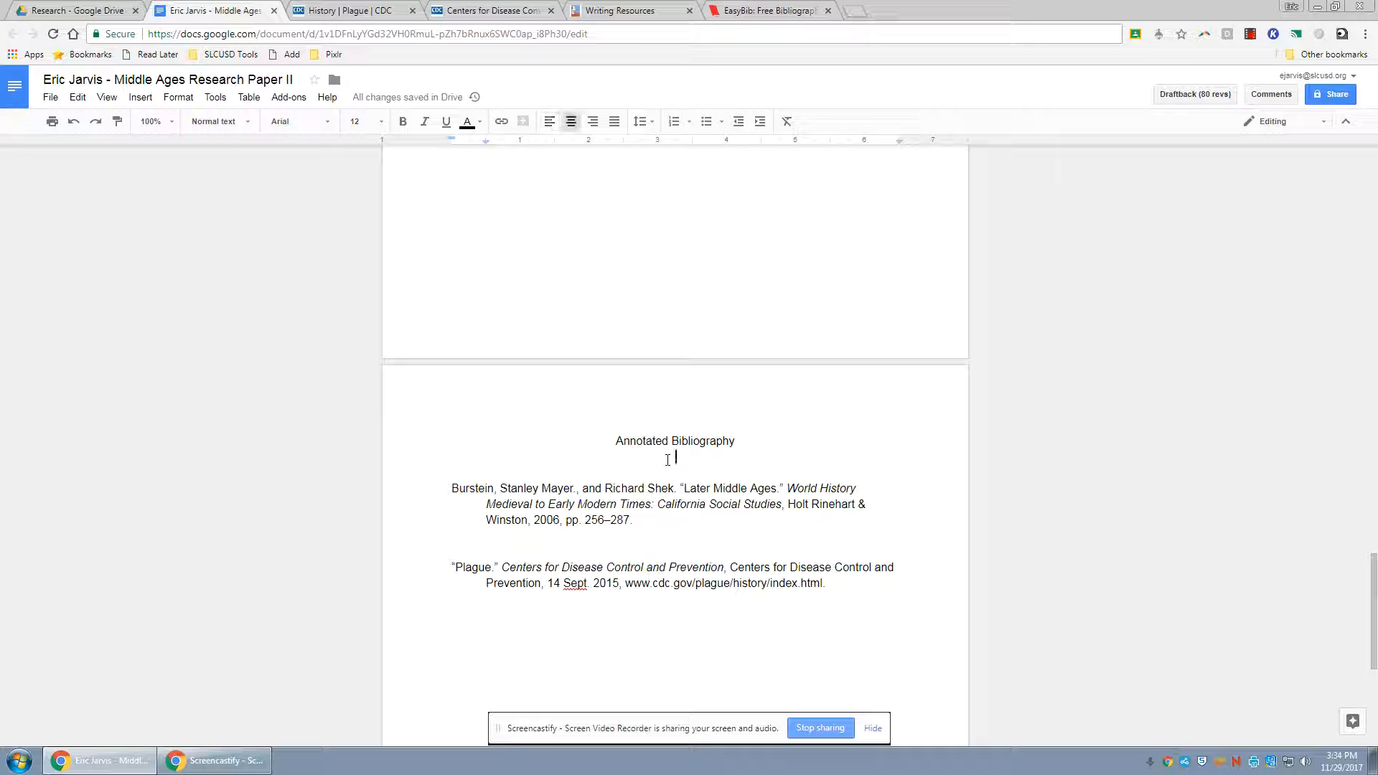
key("ctrl+shift+l")
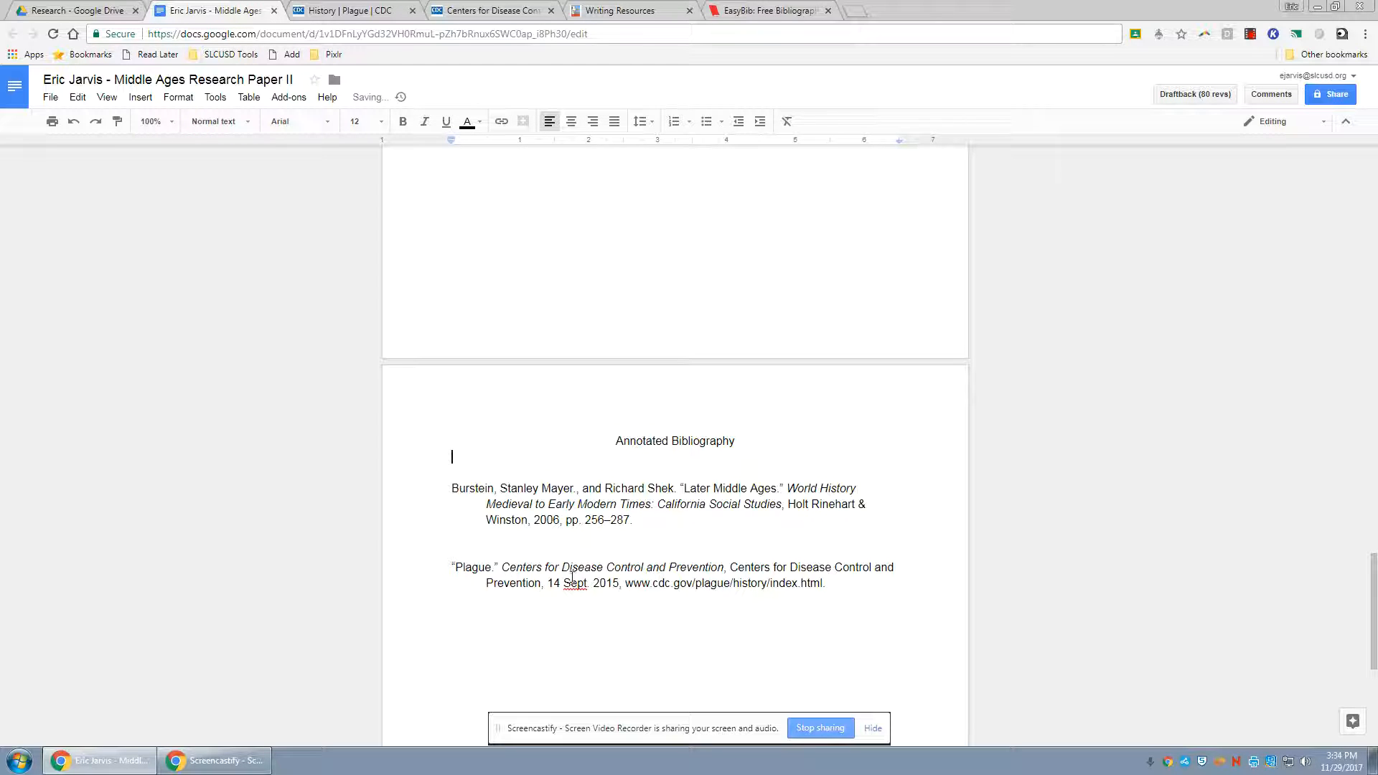
Select the entire Plague citation in the annotated bibliography
scroll(572, 576, "down", 2)
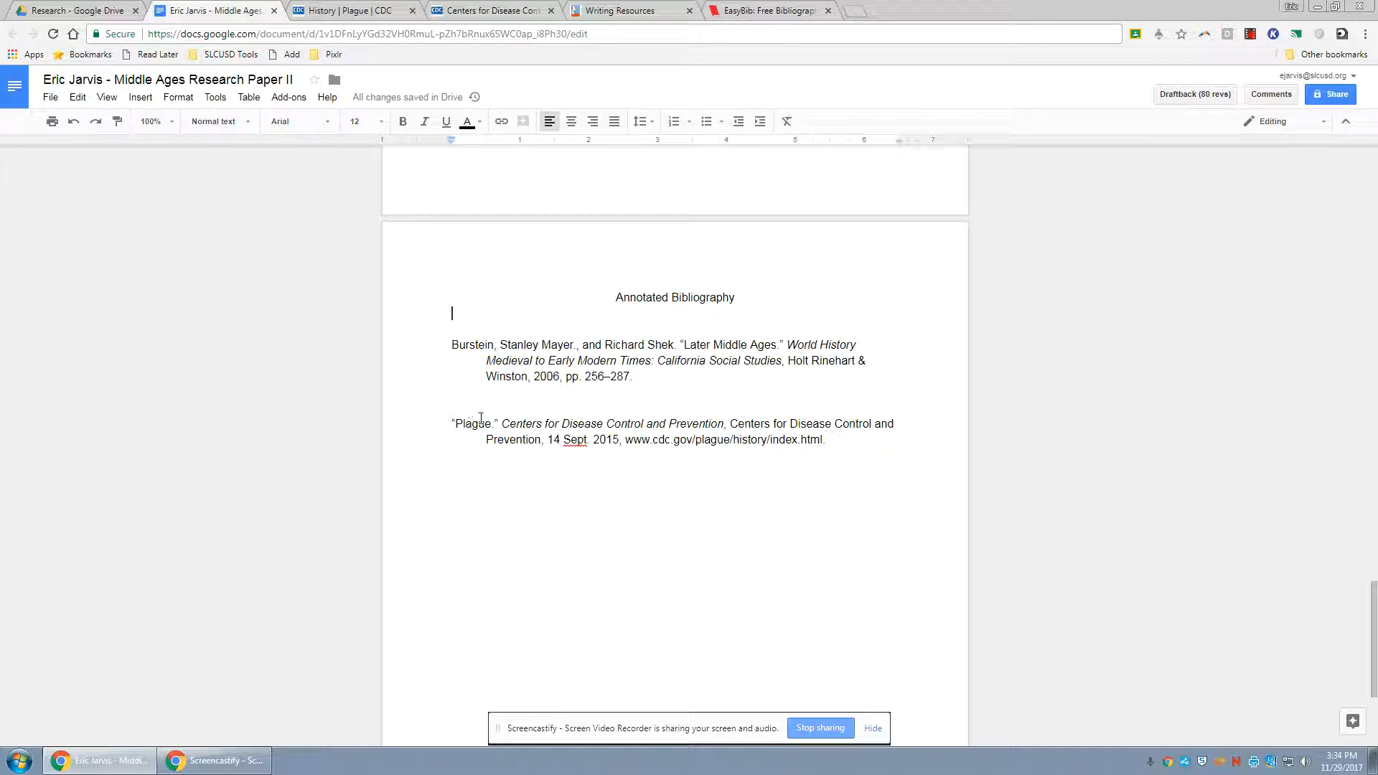
mouse_move(442, 417)
left_mouse_down()
mouse_move(815, 440)
mouse_move(454, 408)
mouse_move(451, 428)
left_mouse_up()
left_click(815, 440)
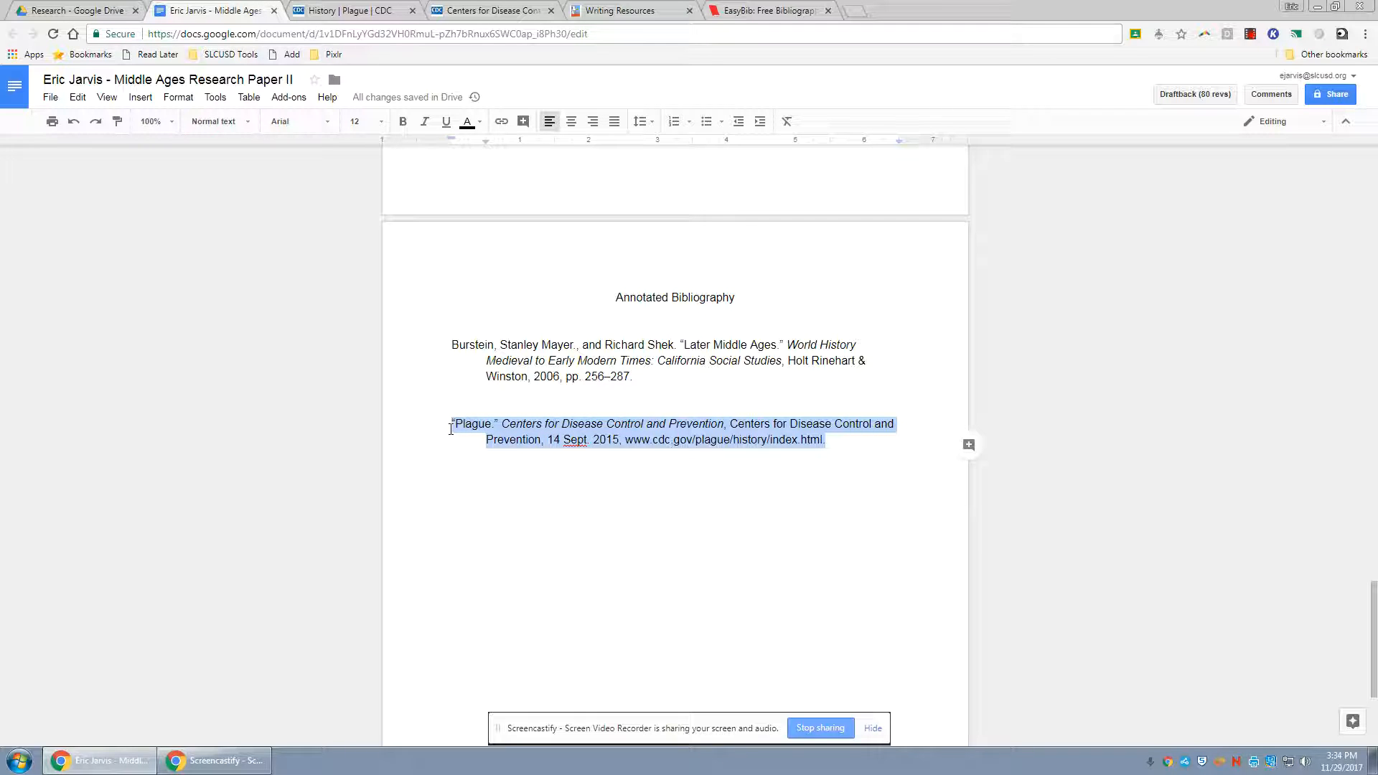